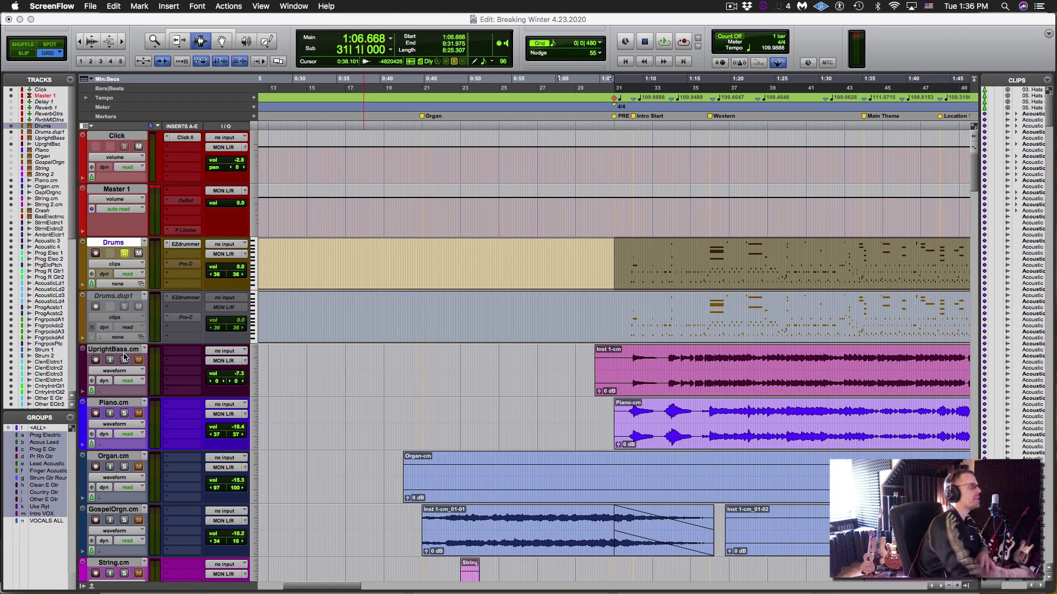
Step: Open EZdrummer on the Drums track and check the Kick output, leaving it on Output 1
left_click(185, 244)
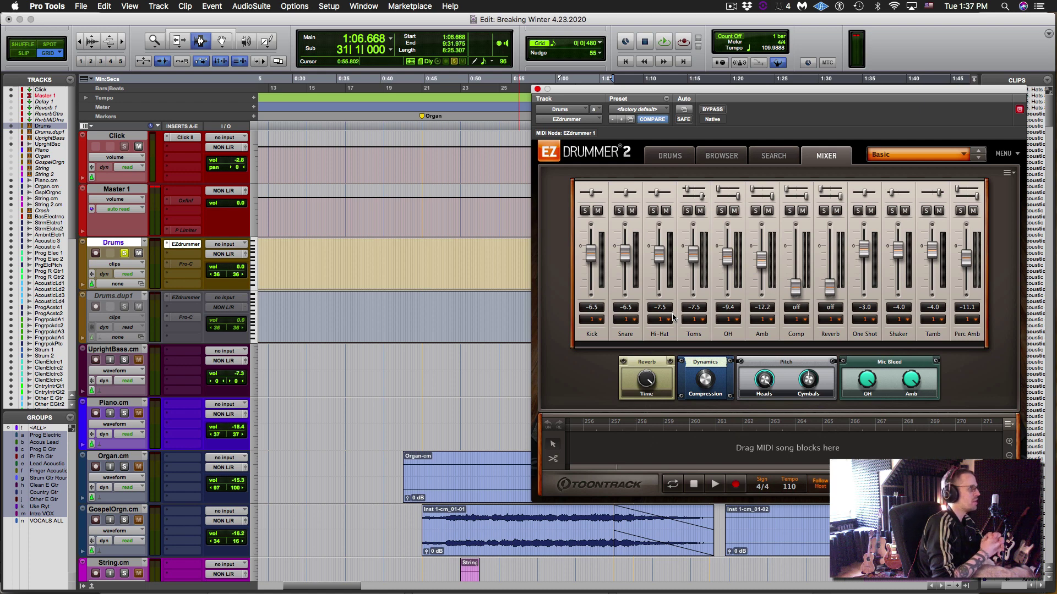
left_click(598, 320)
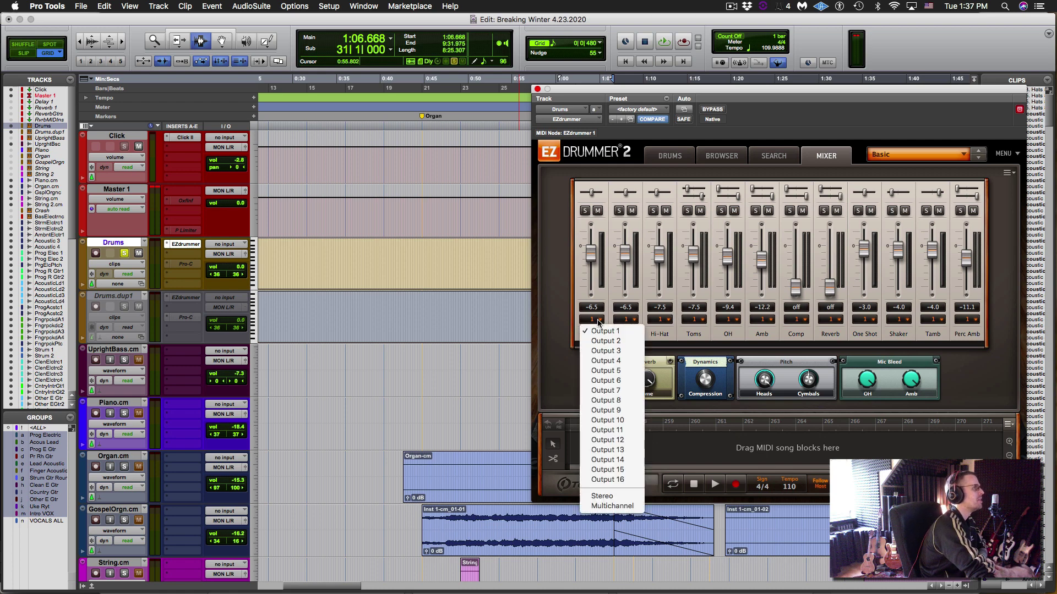
left_click(558, 340)
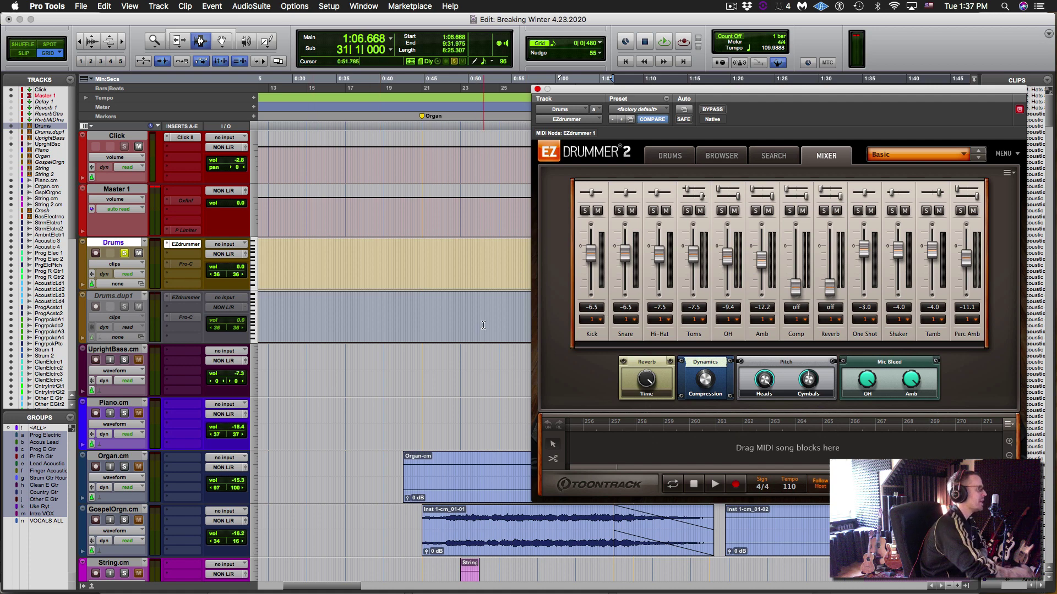
Step: Close EZdrummer, then select and clear the Drums clip, leaving the insertion point at 1:08.036
left_click(537, 88)
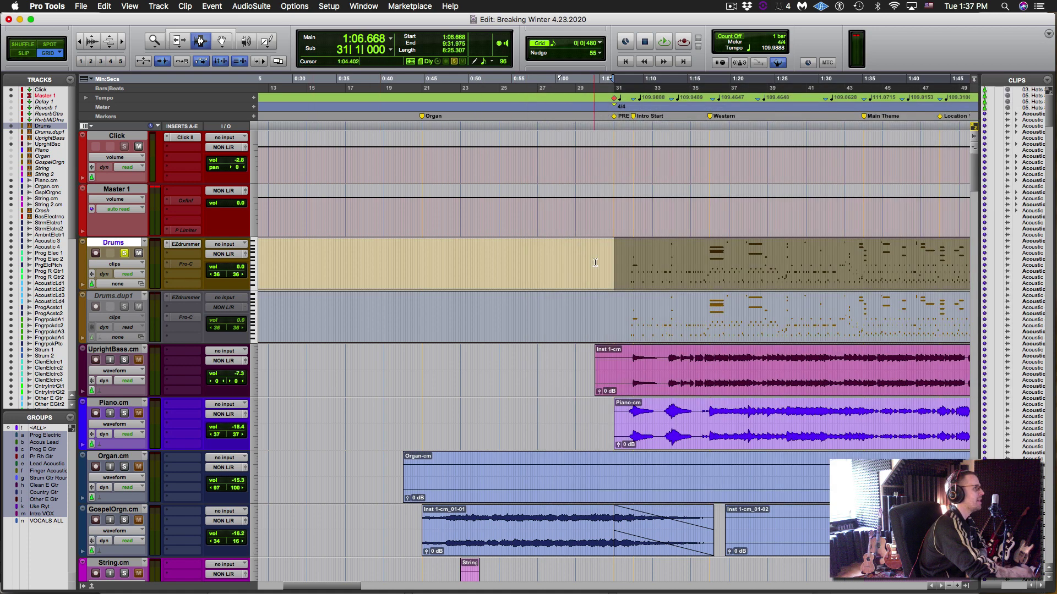
double_click(652, 273)
left_click(632, 270)
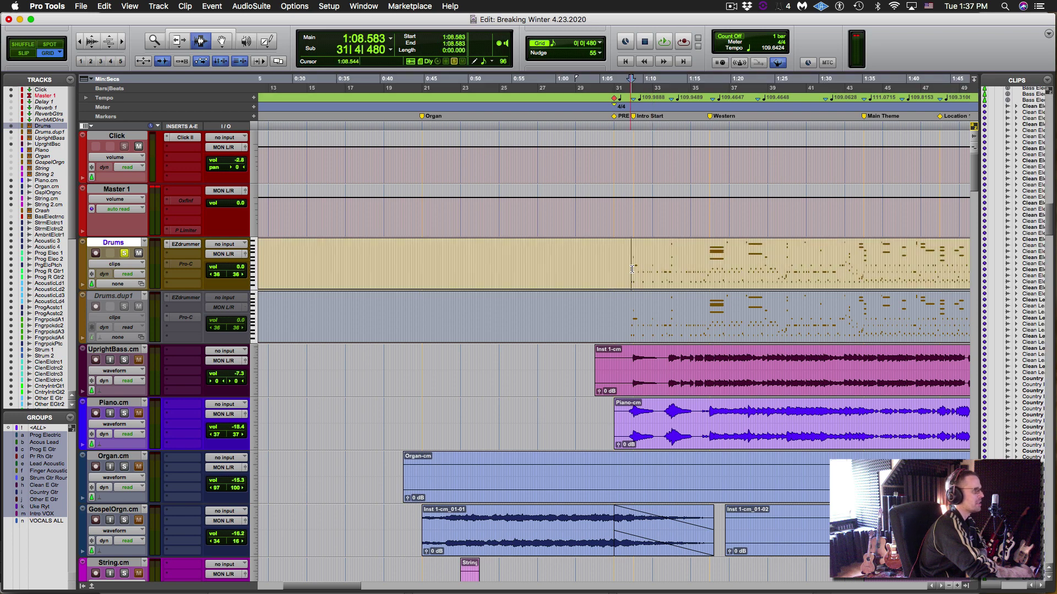
triple_click(705, 267)
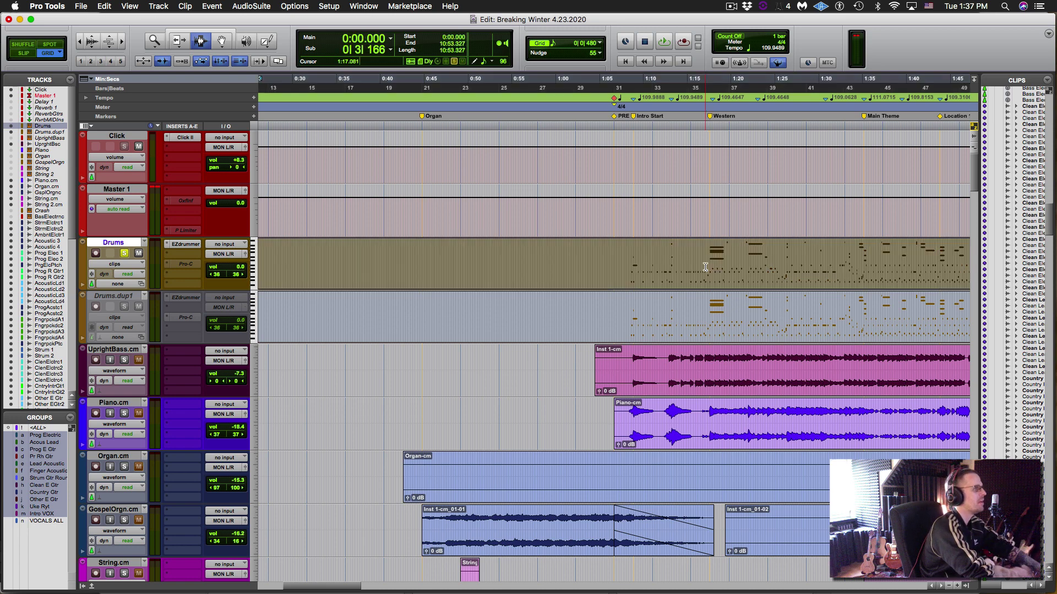
left_click(626, 268)
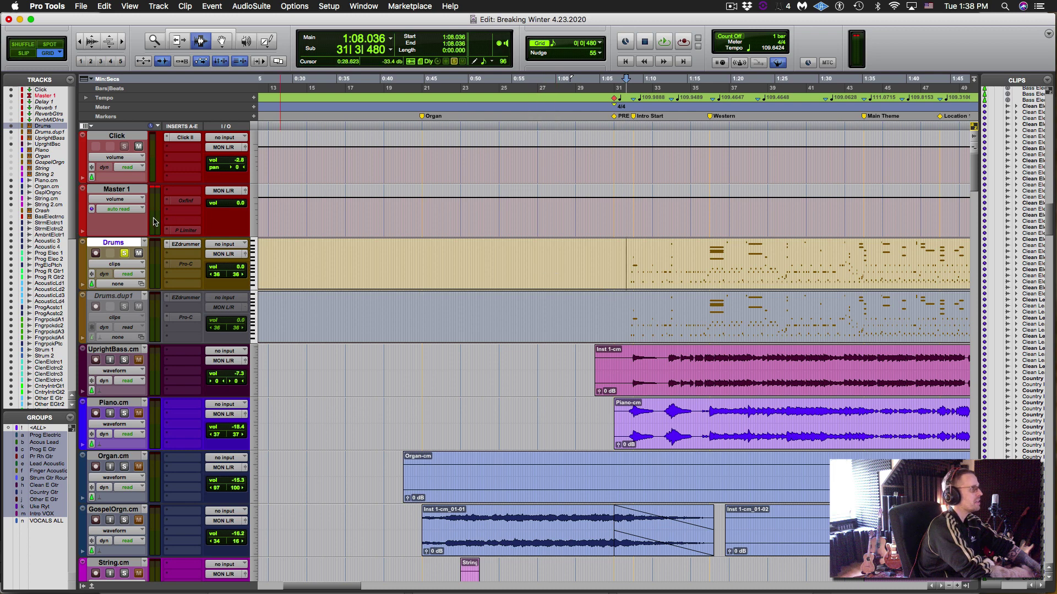
Step: Reselect the Drums track and open its MIDI clip in the MIDI Editor
left_click(124, 243)
left_click(124, 243)
left_click(633, 271)
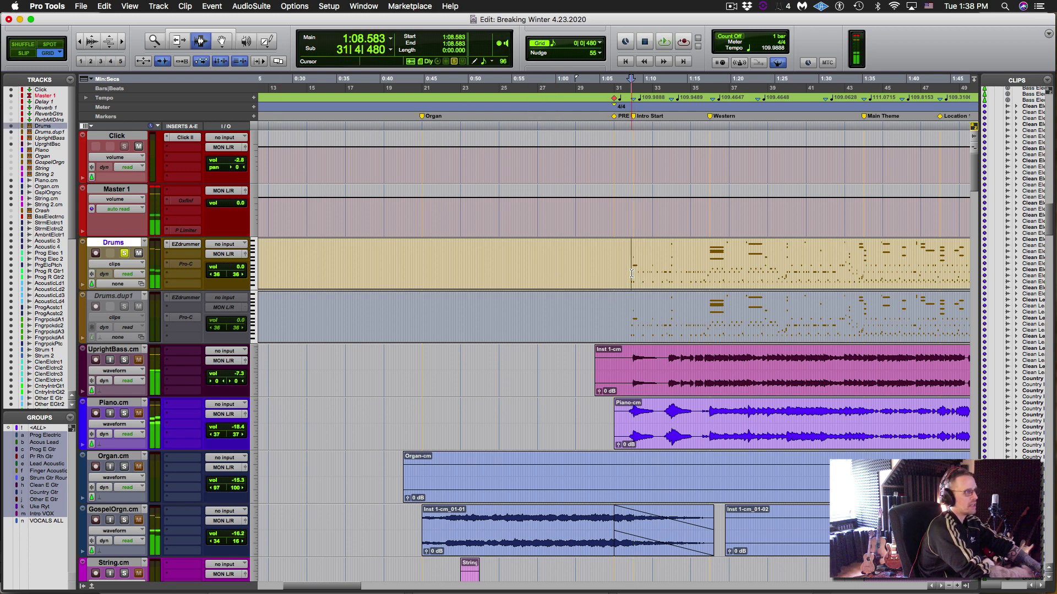
double_click(645, 267)
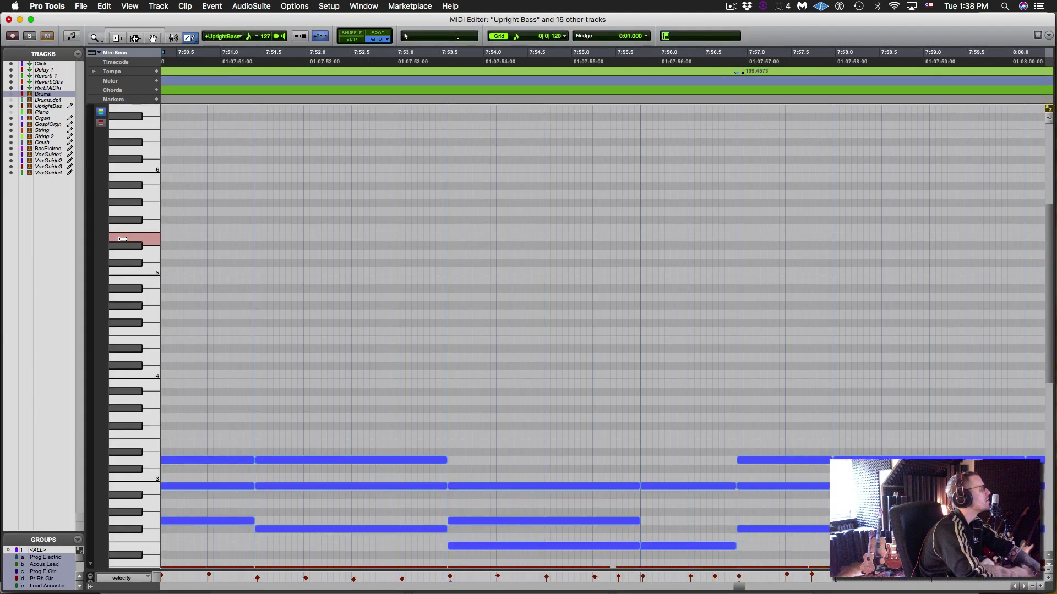
Step: Show only the Drums track's notes, coloured by track instead of velocity
left_click(10, 95, "alt")
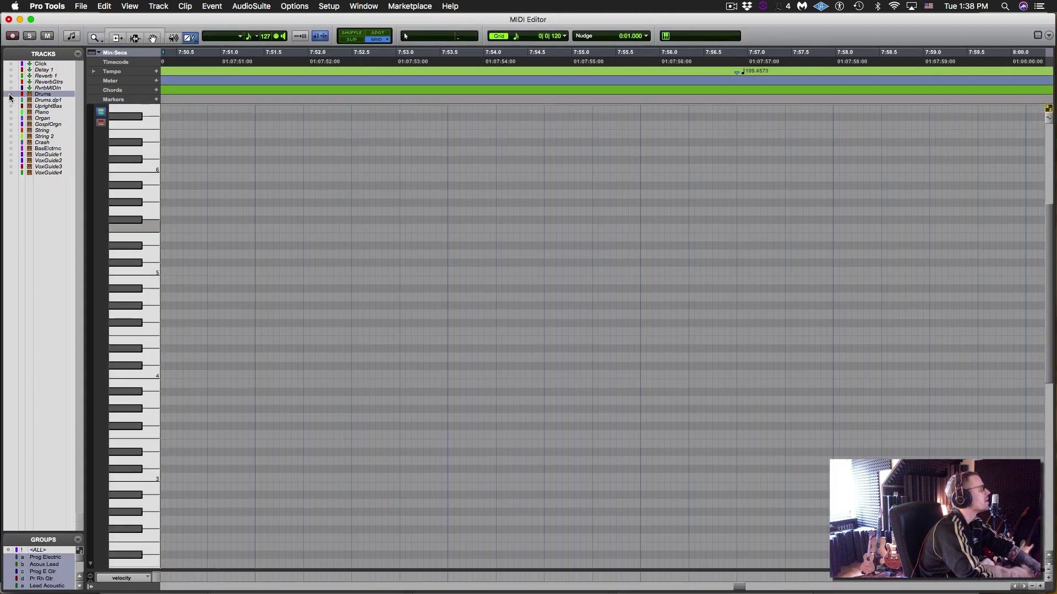
left_click(10, 95)
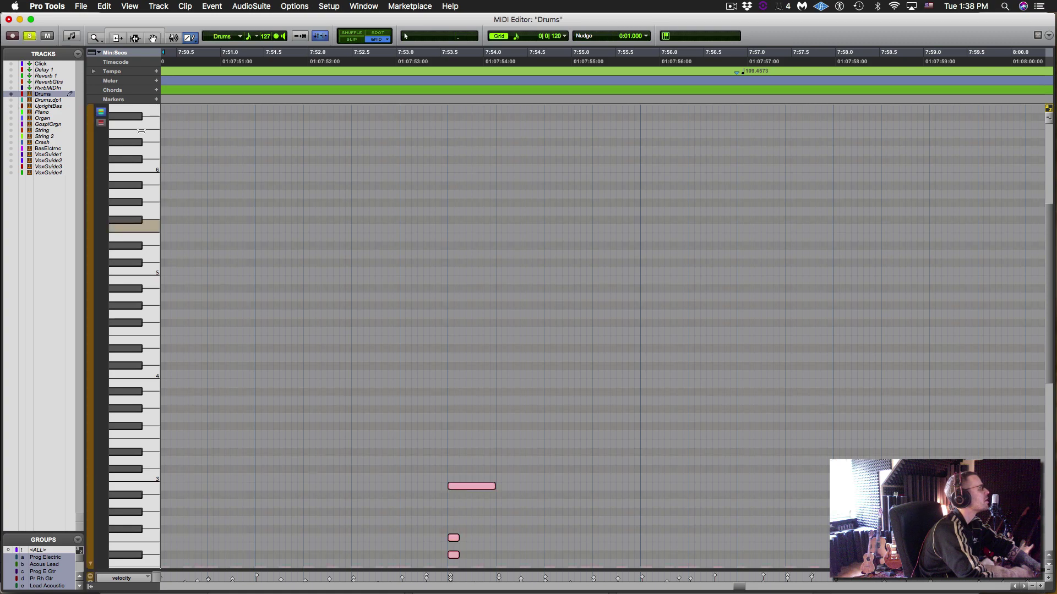
left_click(101, 111)
scroll(365, 170, "down", 1)
scroll(365, 171, "down", 3)
scroll(441, 199, "down", 5, "alt")
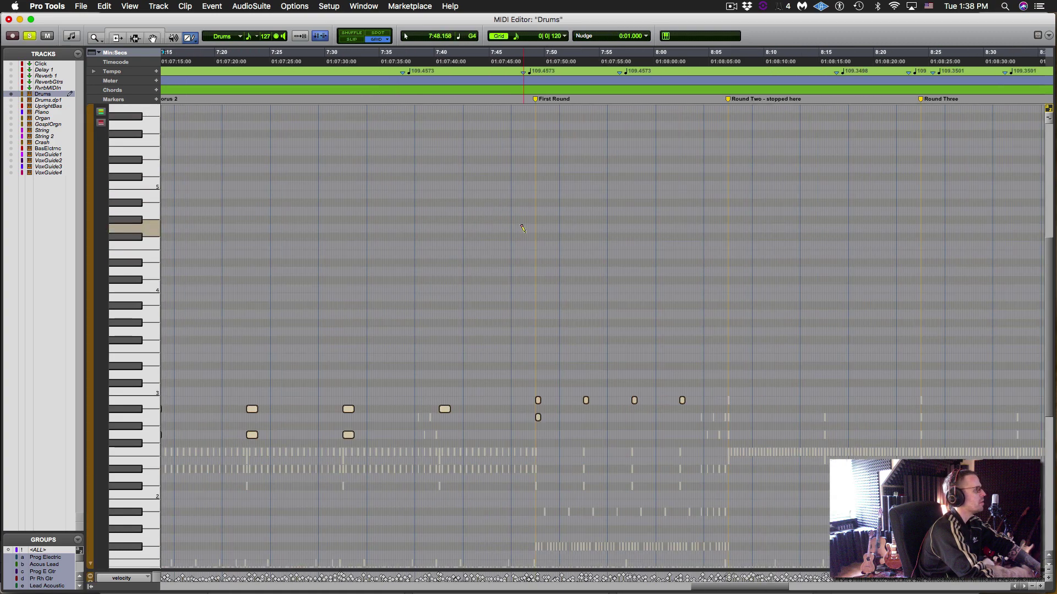
scroll(523, 228, "down", 2)
scroll(524, 229, "down", 7)
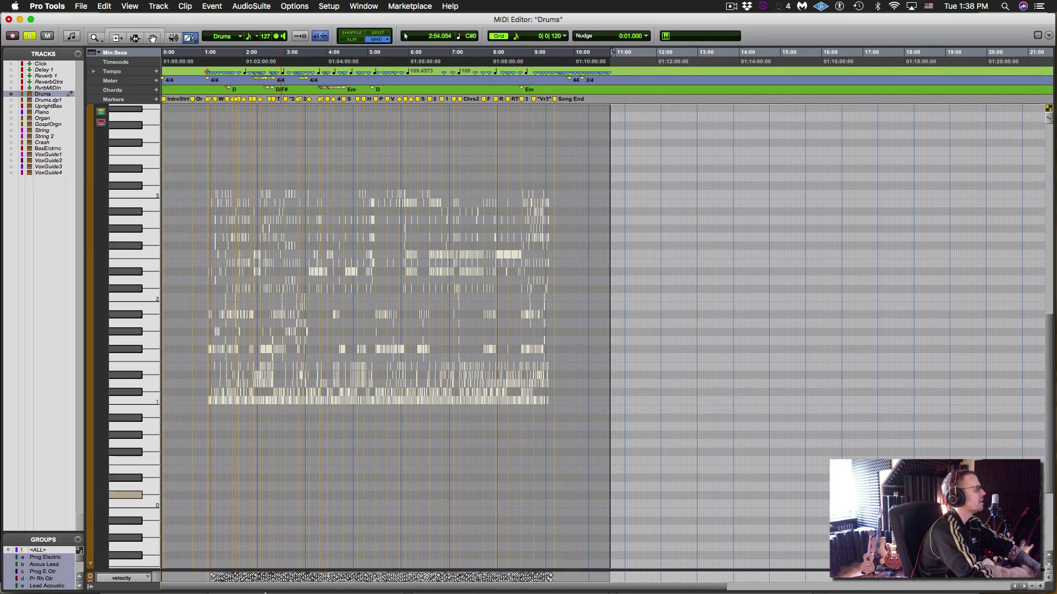
Step: Return the playhead to 1:59.501, enlarge the velocity lane, and close the MIDI Editor
left_click(245, 580)
left_click_drag(240, 571, 238, 484)
left_click(372, 474)
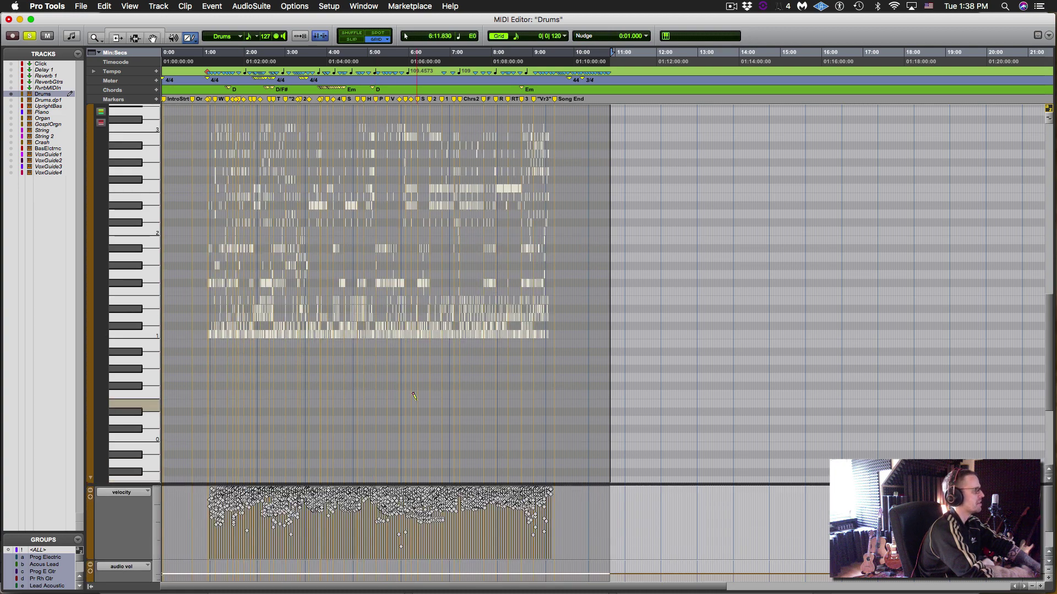
key("super+w")
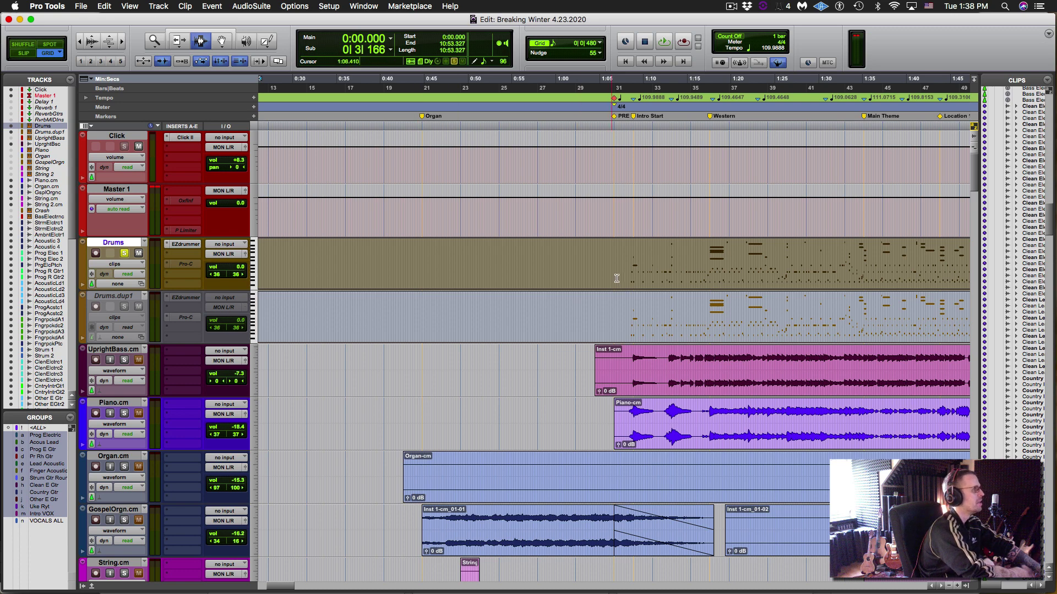
Step: Duplicate the Drums track with the default duplicate options
left_click(632, 267)
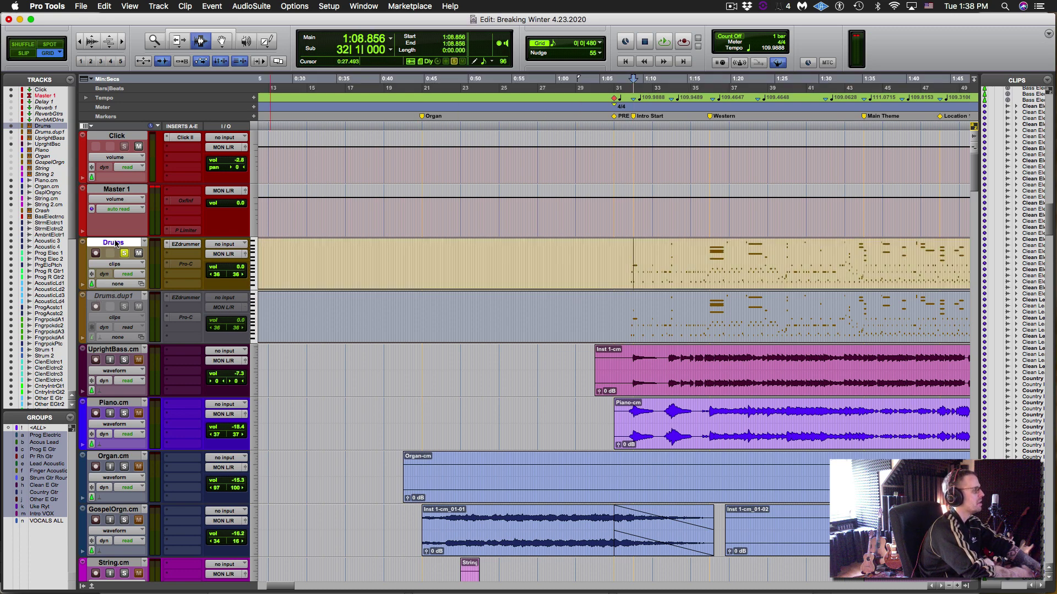
key("alt+shift+d")
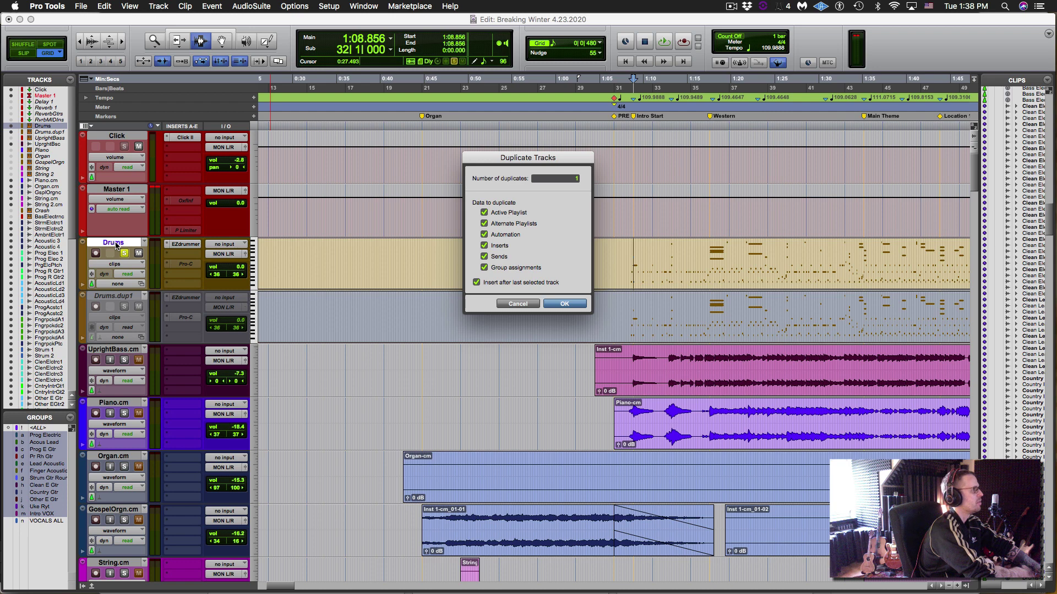
key("Return")
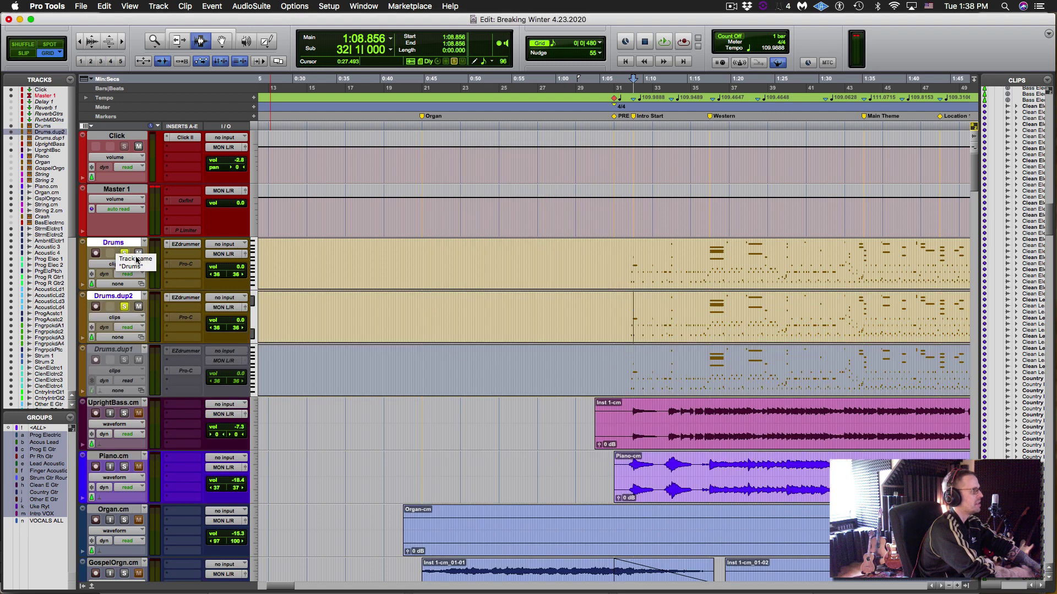
Step: Inspect Drums.dup2's EZdrummer instance, keeping the Basic mixer preset, then select Drums.dup2 alone
left_click(185, 297)
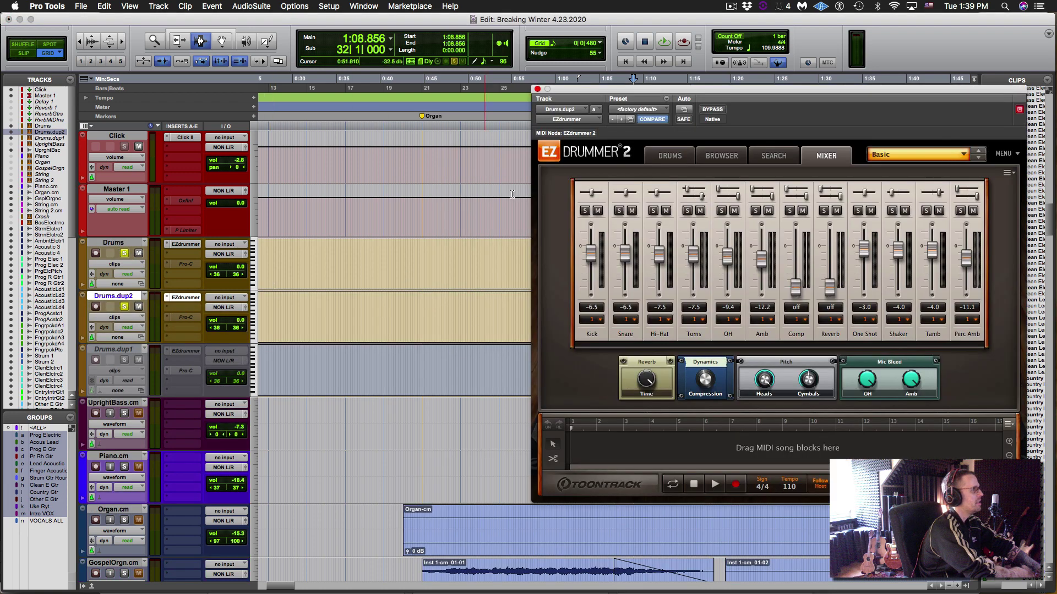
left_click_drag(588, 99, 817, 191)
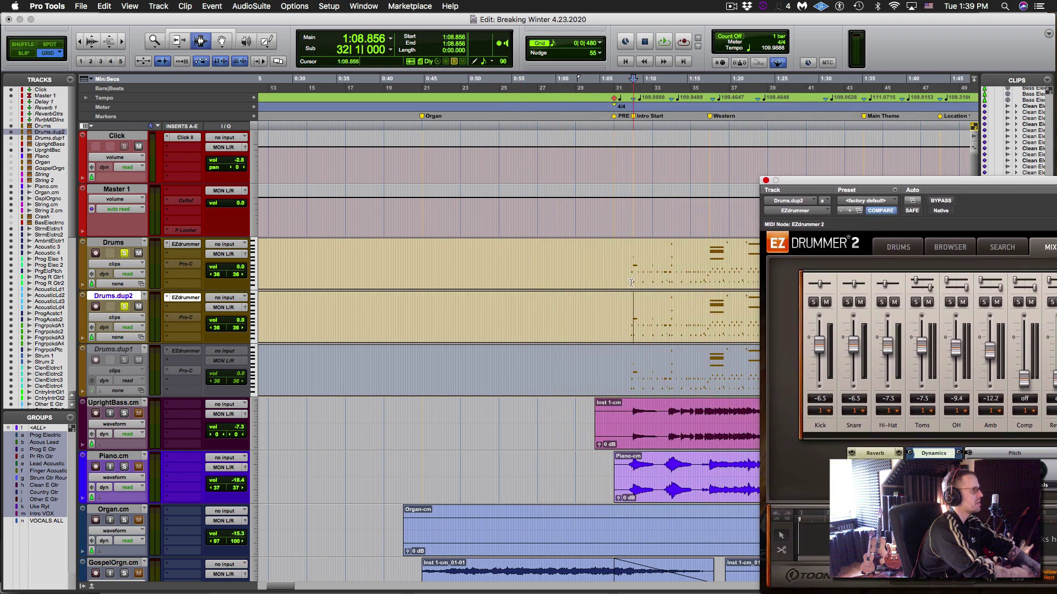
left_click_drag(634, 275, 737, 301)
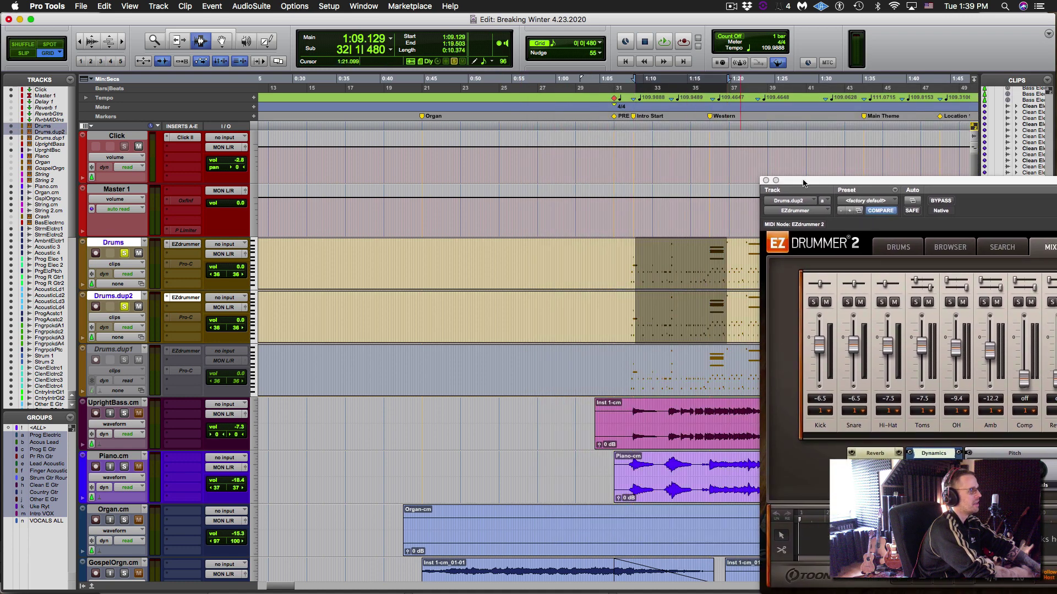
left_click_drag(798, 181, 445, 139)
left_click(767, 185)
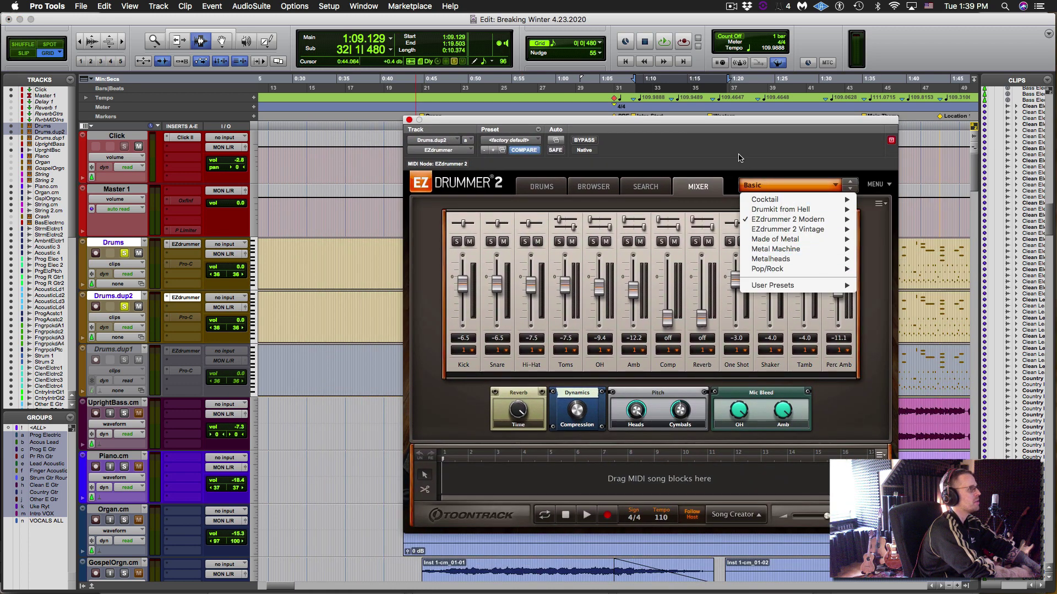
left_click(773, 182)
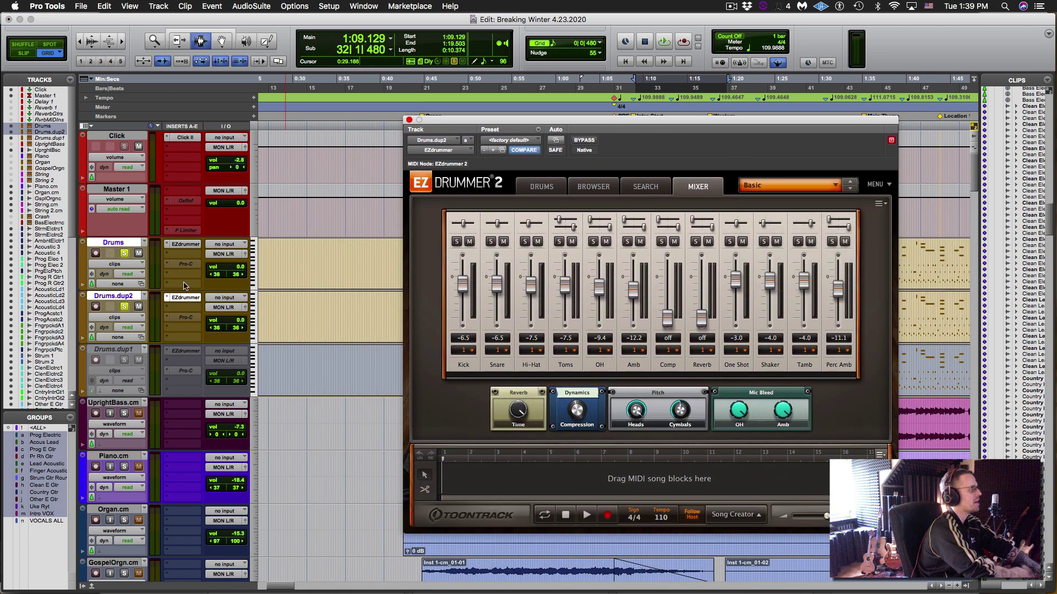
left_click(409, 119)
left_click(105, 296)
Step: Delete the Drums.dup2 track and make Drums.dup1 active
right_click(108, 296)
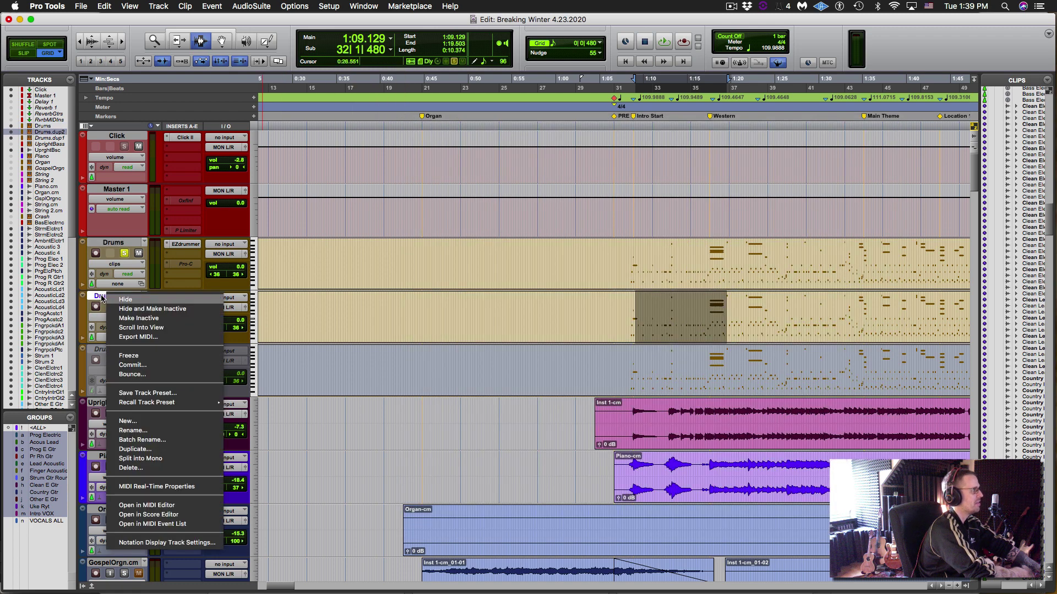
left_click(133, 469)
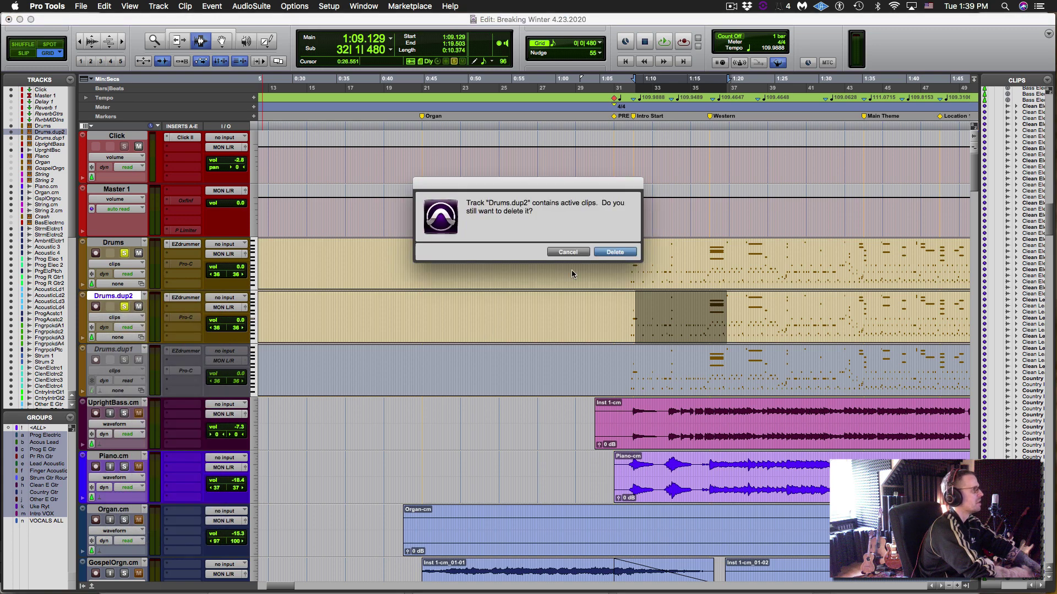
left_click(606, 253)
left_click(110, 297)
right_click(110, 297)
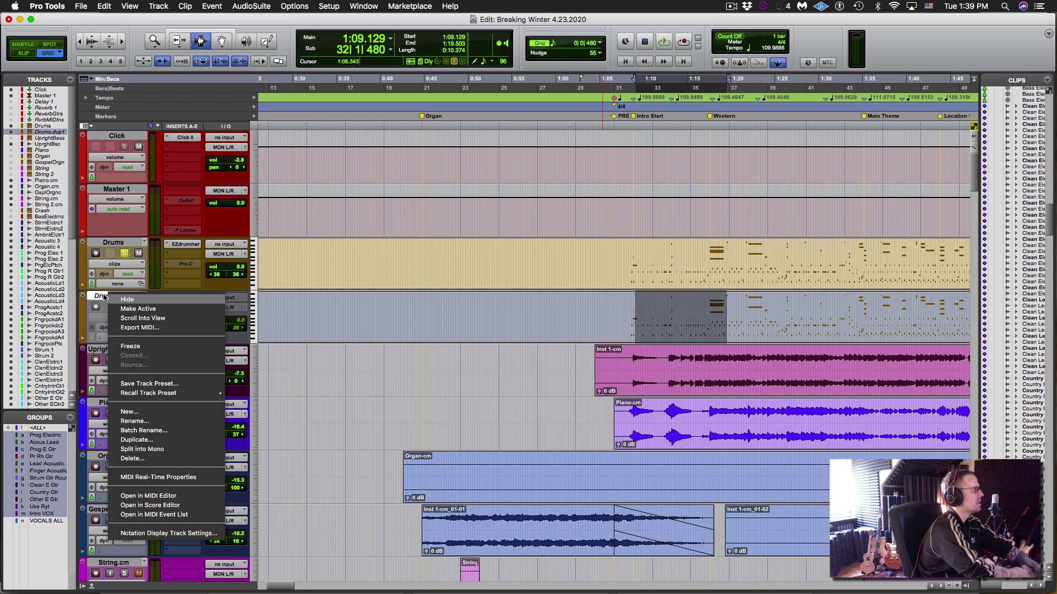
left_click(138, 310)
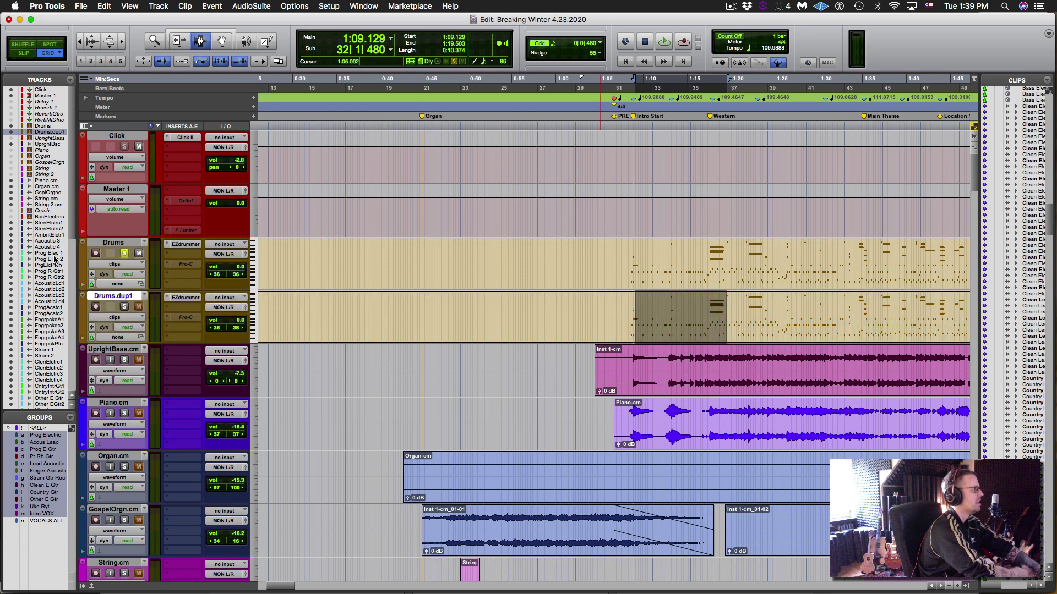
Step: Play from 1:09.675, muting and unmuting Drums.dup1 and Drums to compare, then stop
left_click(640, 259)
key("space")
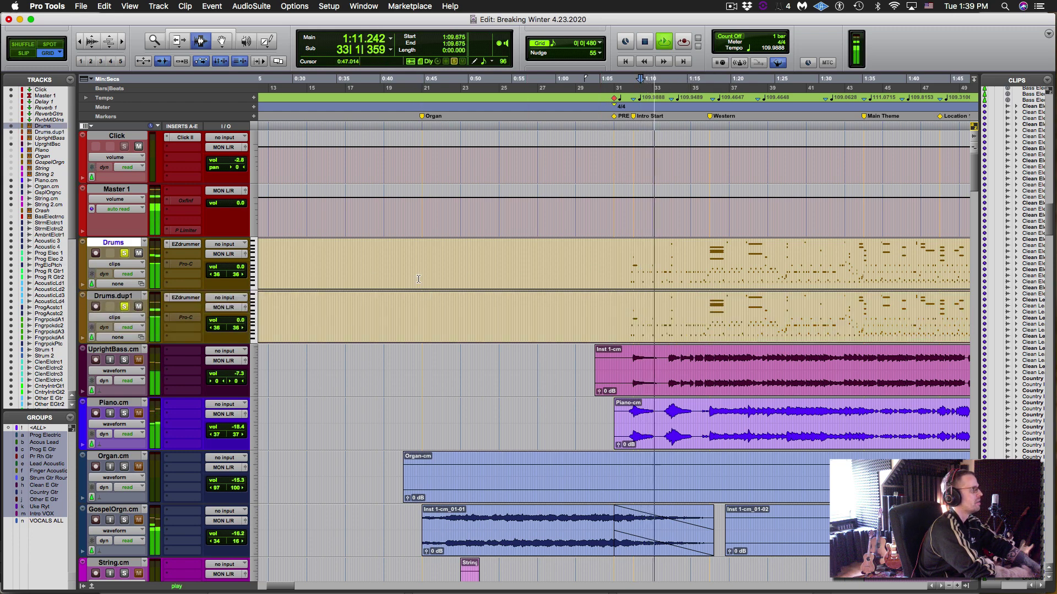
left_click(139, 306)
left_click(138, 306)
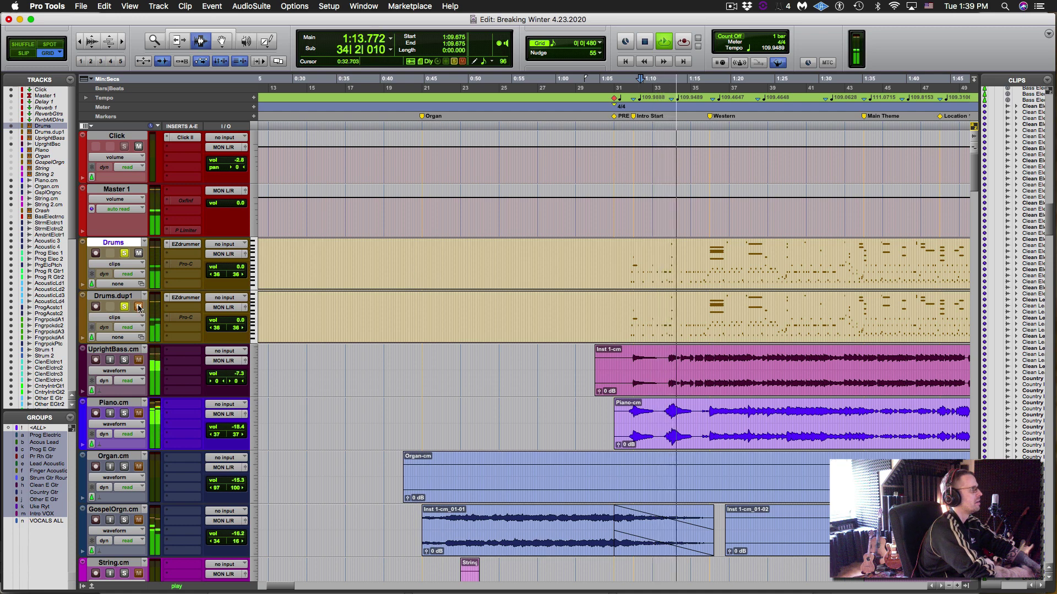
left_click(139, 253)
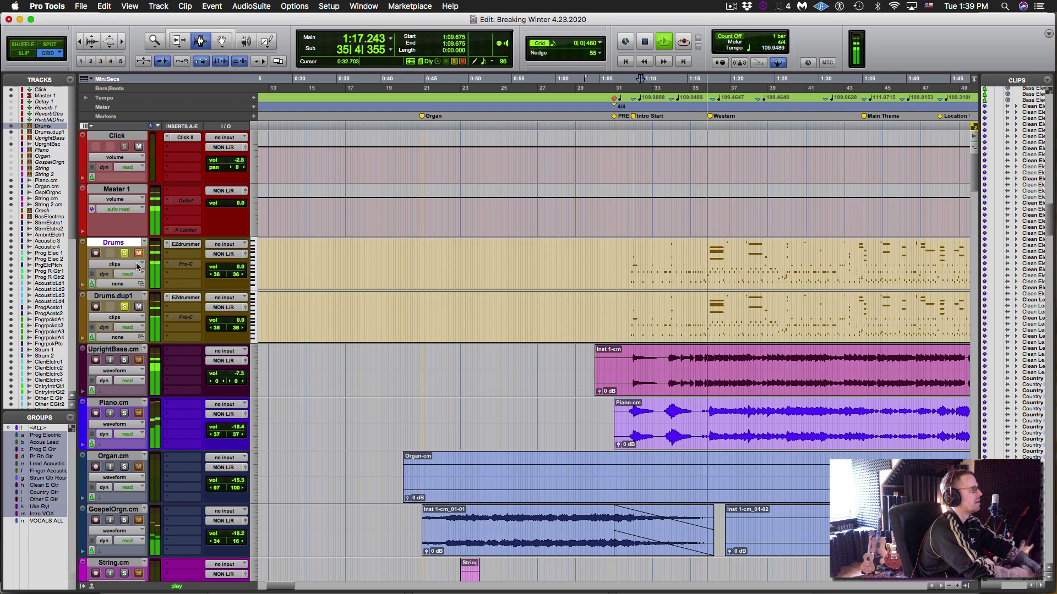
left_click(138, 255)
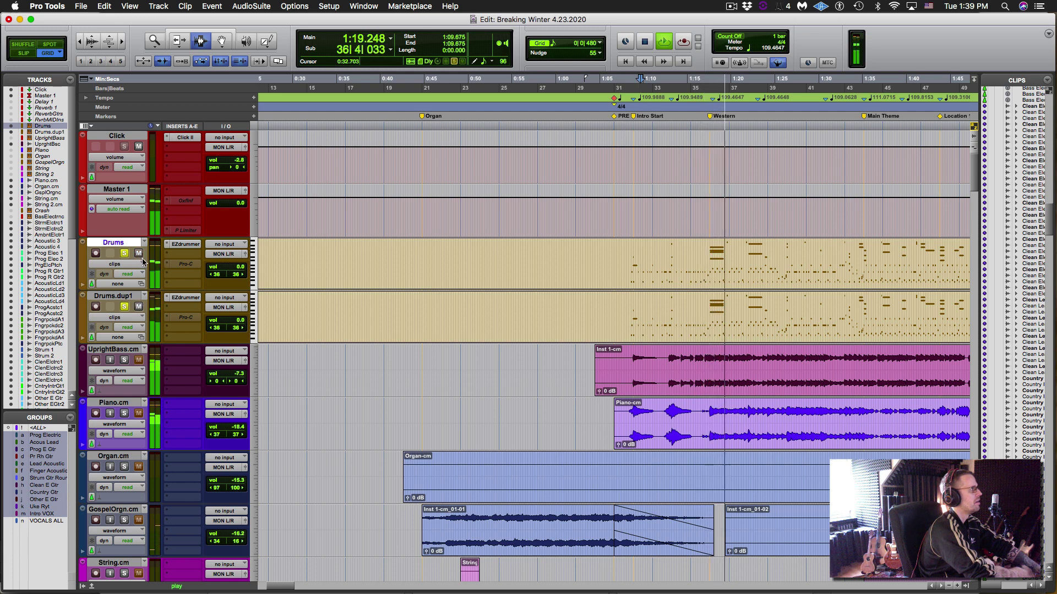
key("space")
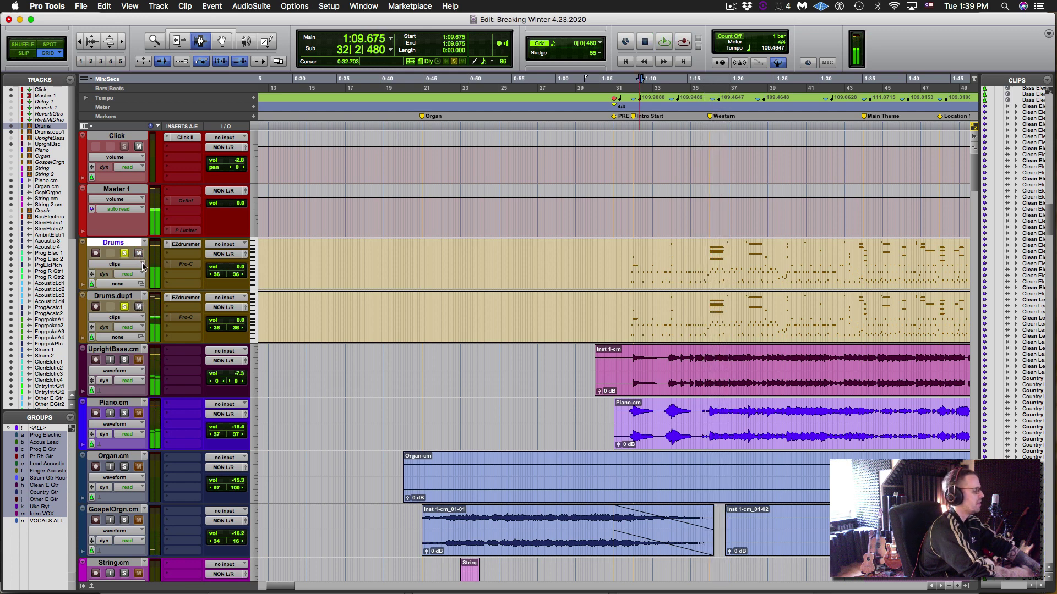
Step: Open EZdrummer on Drums and confirm the Kick channel stays on Output 1
left_click(186, 244)
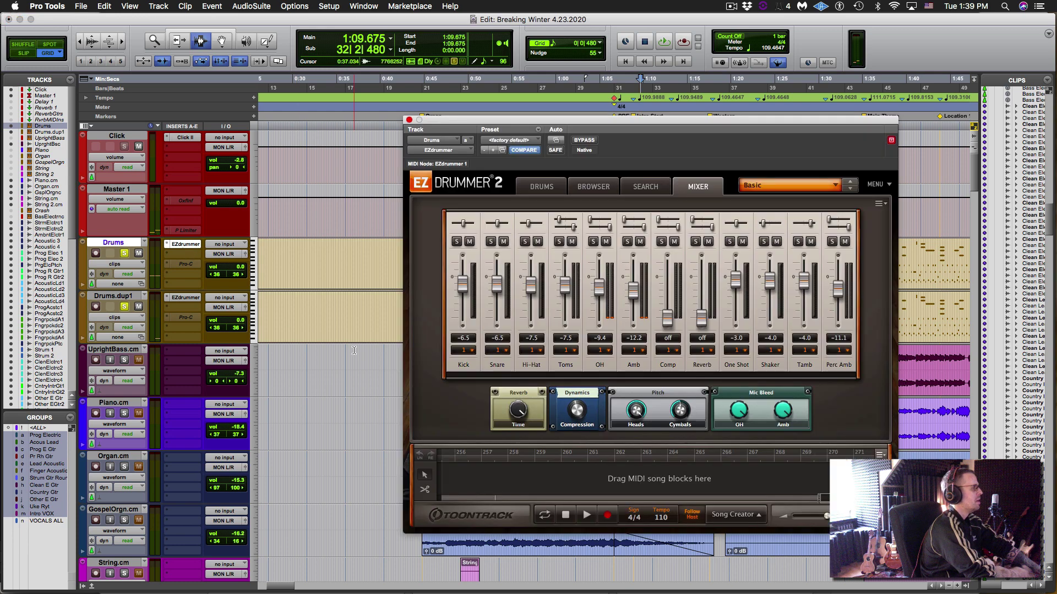
left_click(464, 351)
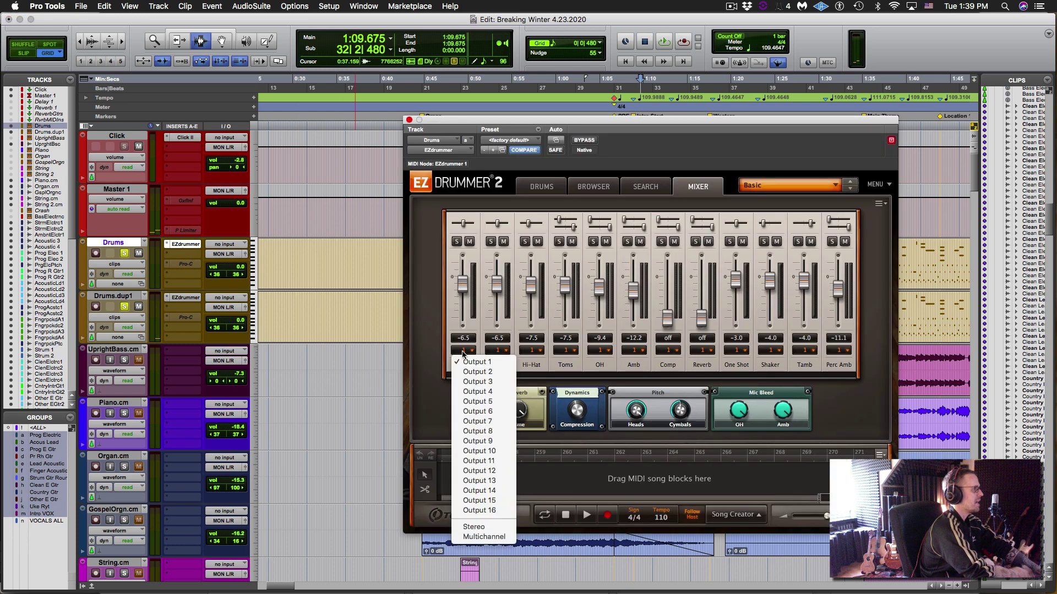
left_click(433, 365)
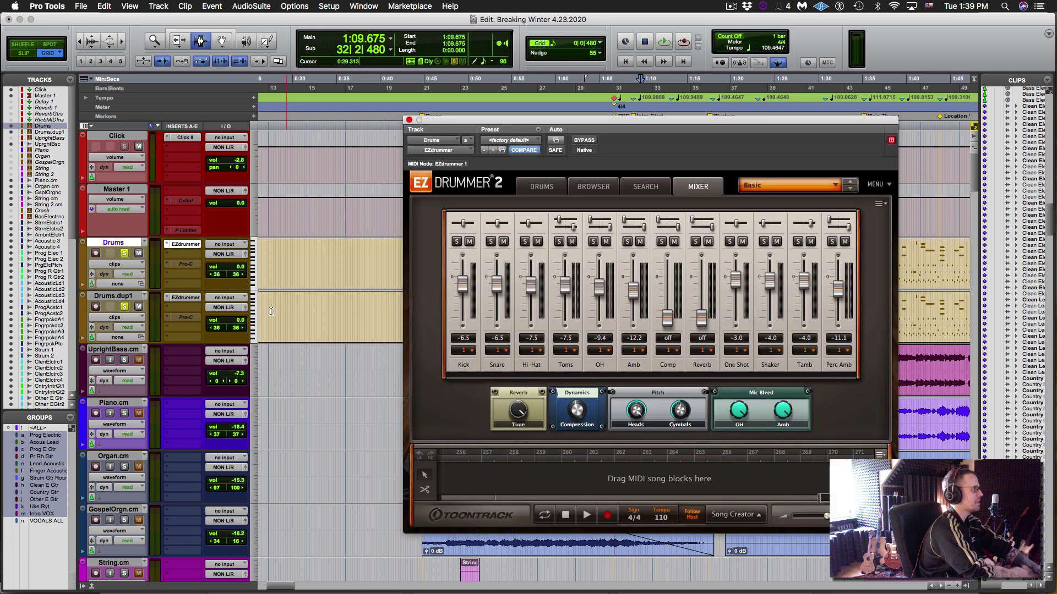
Step: Start committing Drums to audio, cancel the render, and show Drums.dup1's EZdrummer instance
key("alt+shift+c")
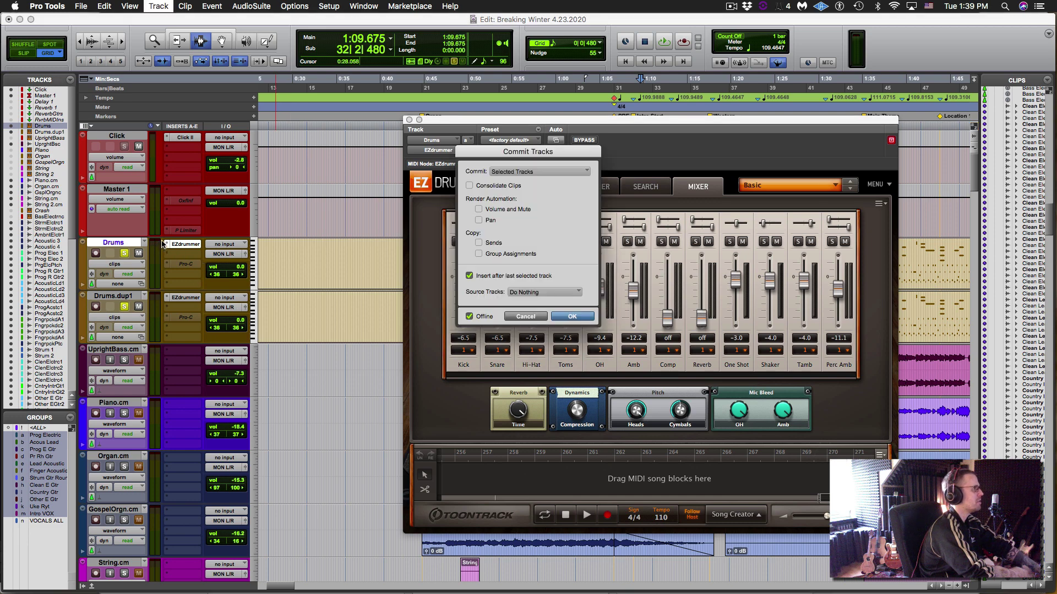
left_click(573, 317)
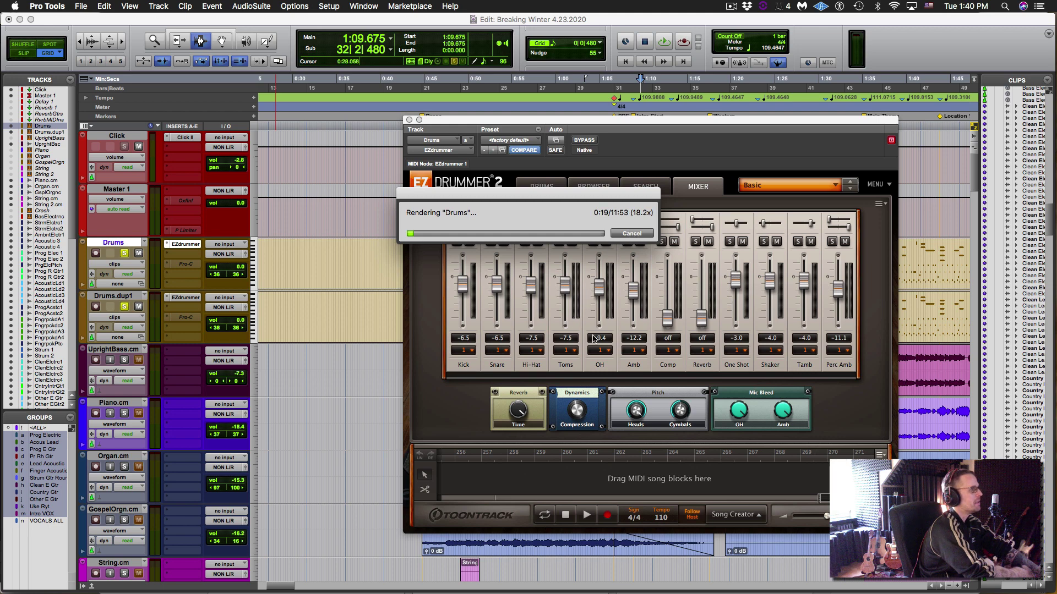
key("Escape")
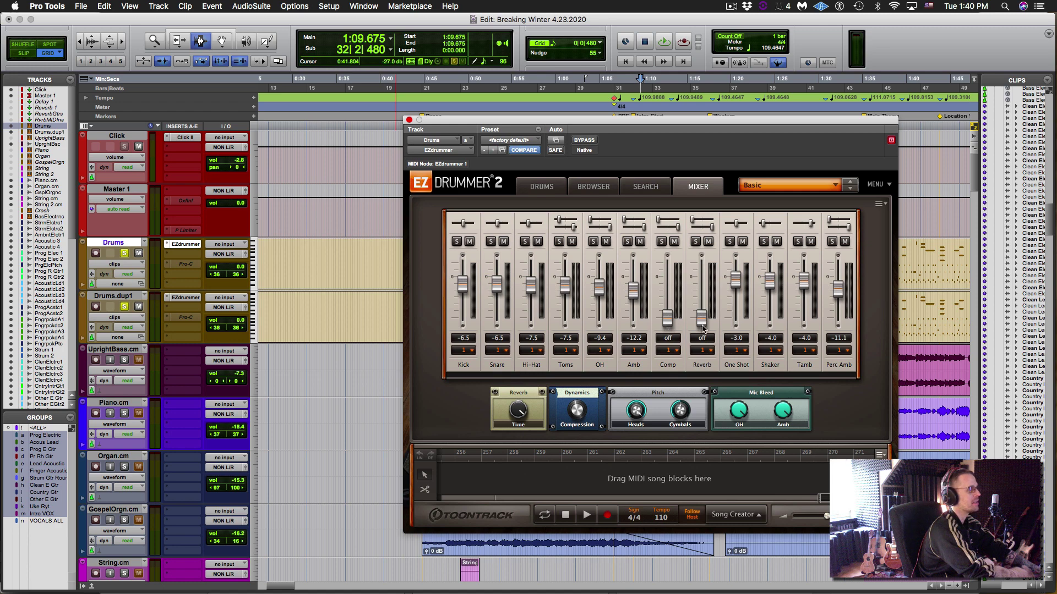
left_click(183, 298)
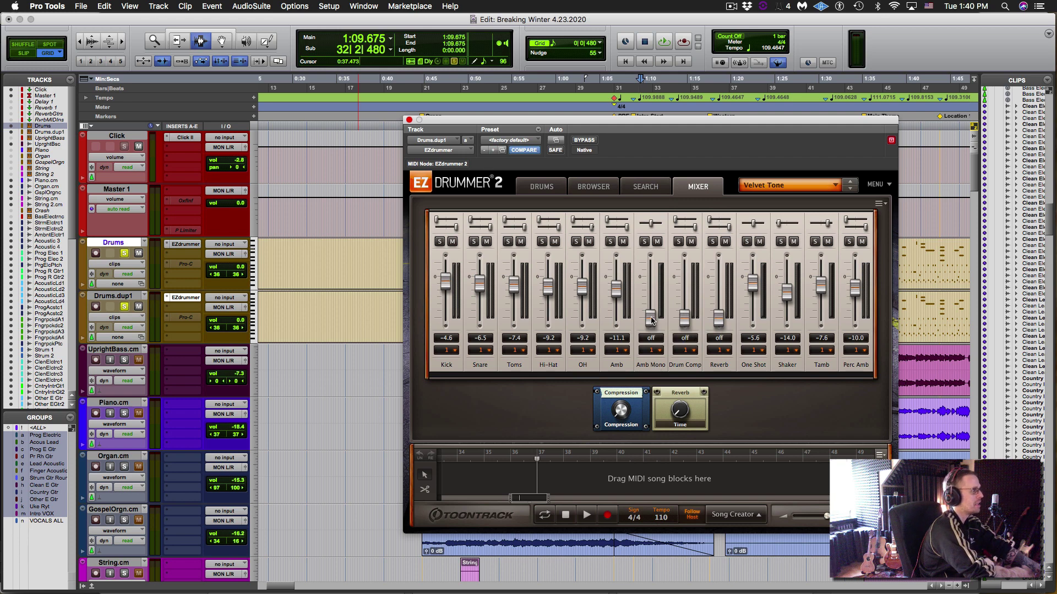
Step: Close EZdrummer, rename Drums.dup1 to DRUMS 2, and select all its contents
left_click(408, 120)
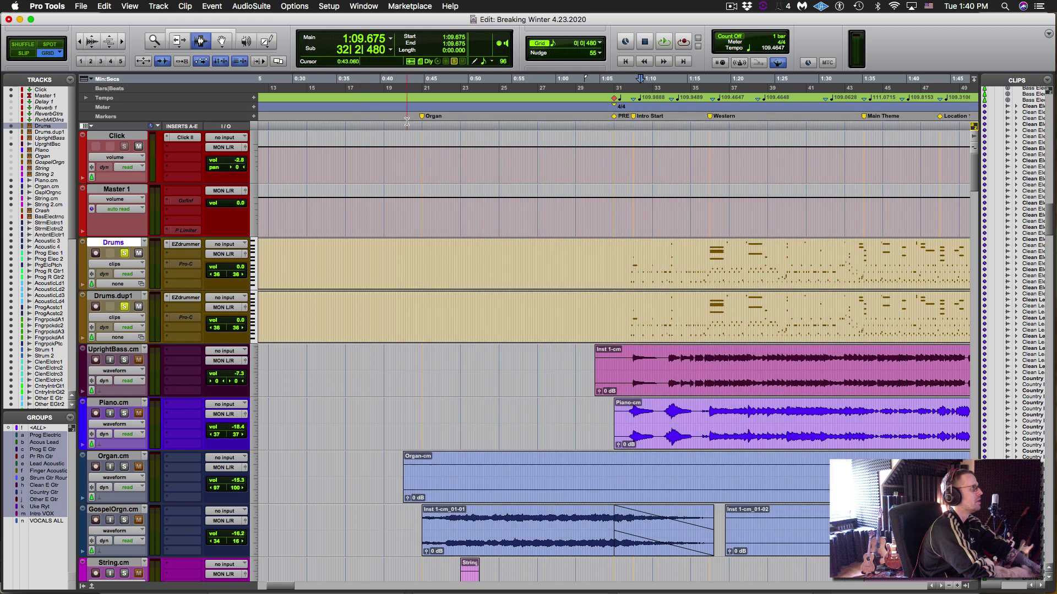
double_click(115, 296)
type("DRUMS 2")
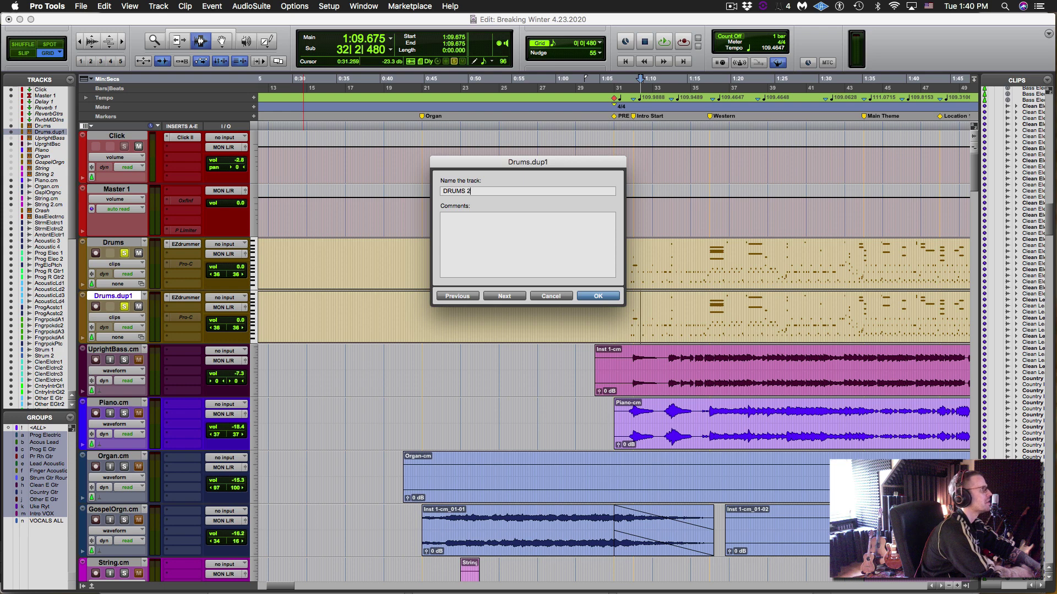
key("Return")
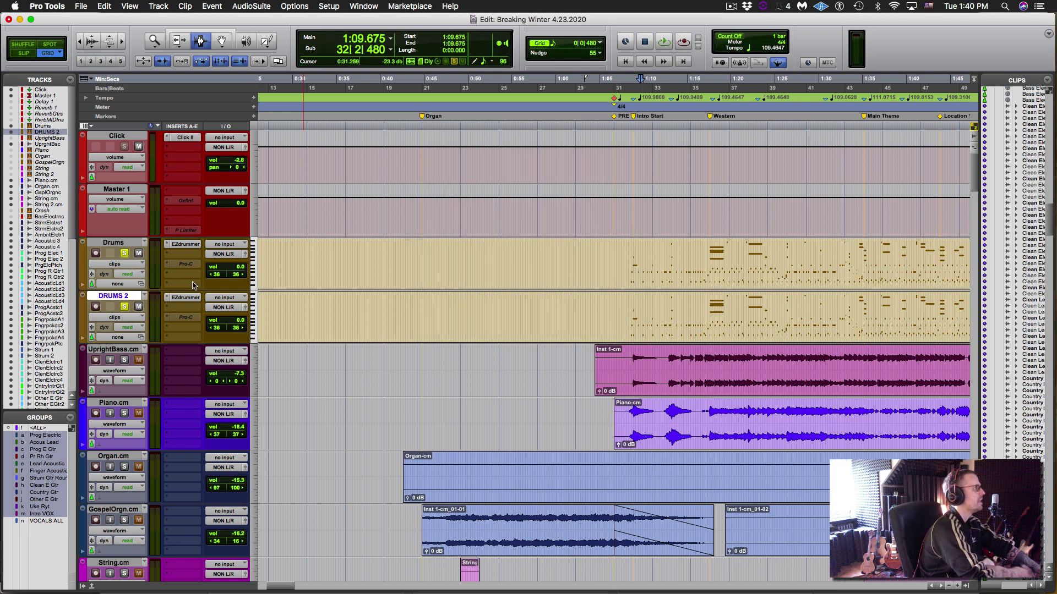
left_click(338, 322)
double_click(339, 322)
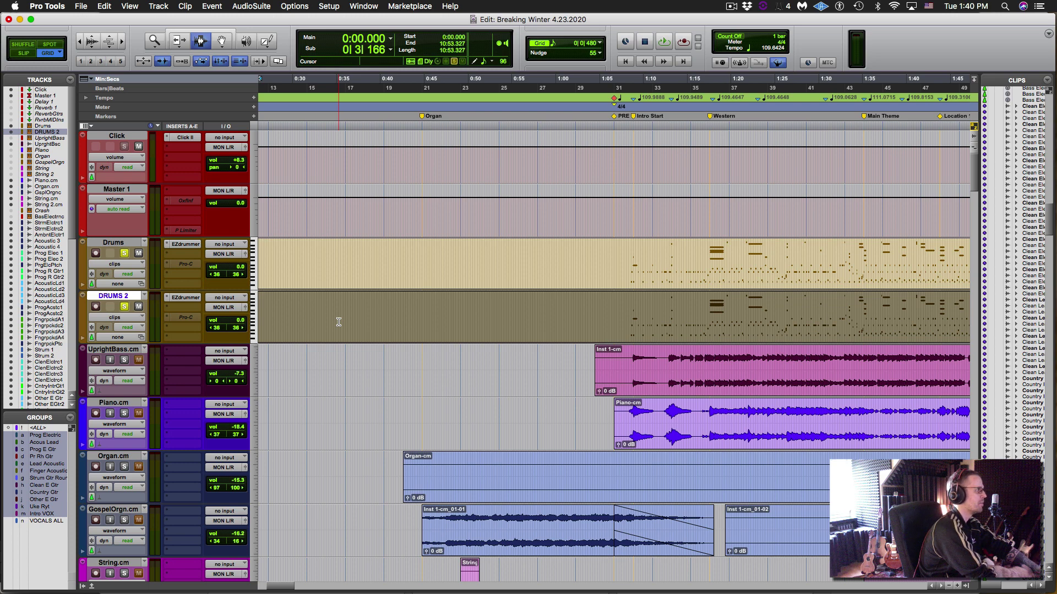
Step: Delete all MIDI from DRUMS 2 and open the Drums clip in the MIDI Editor
key("Delete")
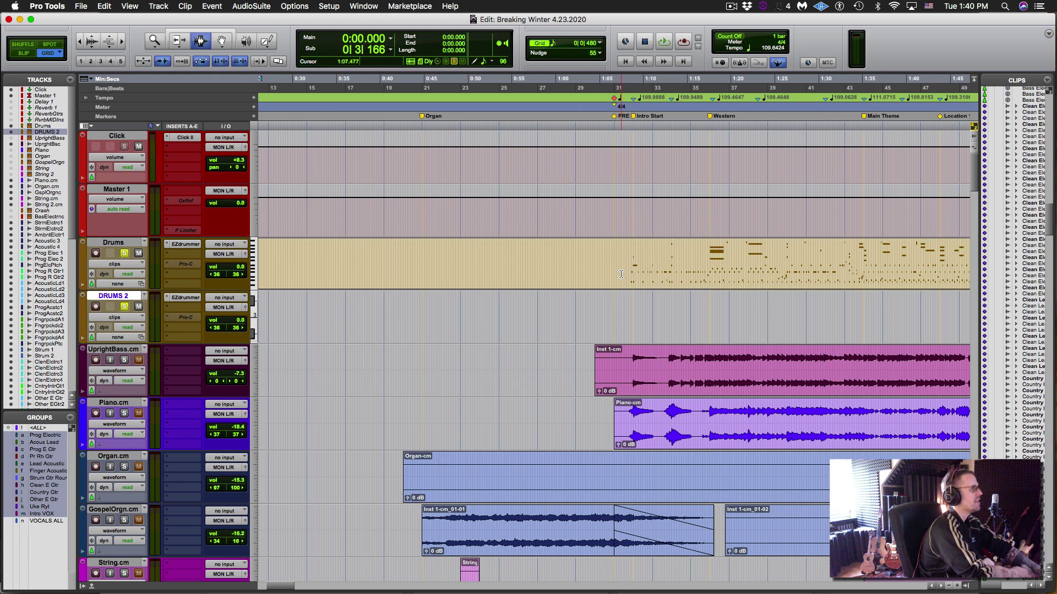
left_click(619, 274)
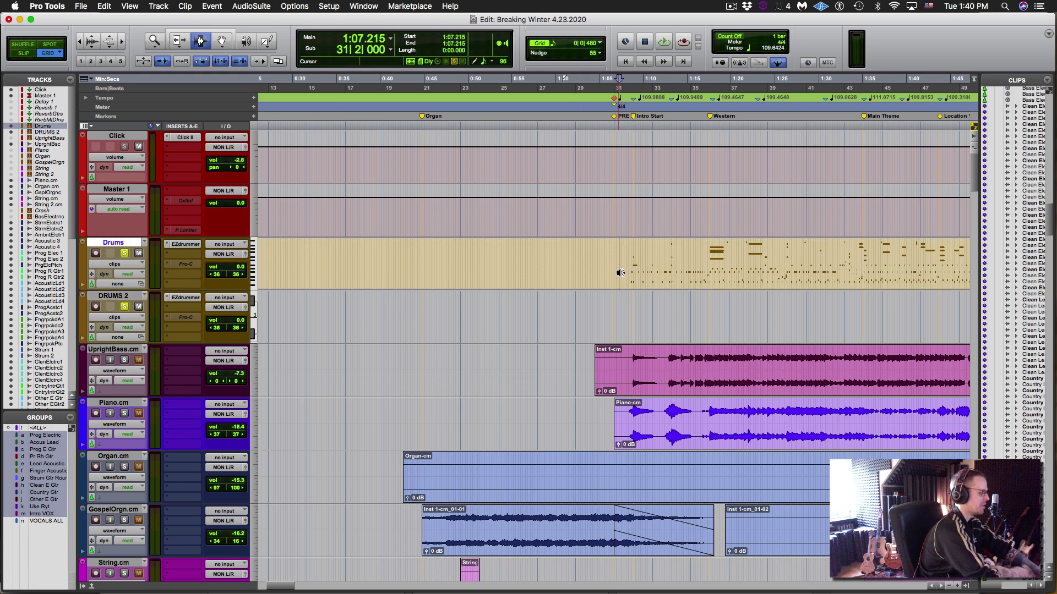
double_click(619, 275)
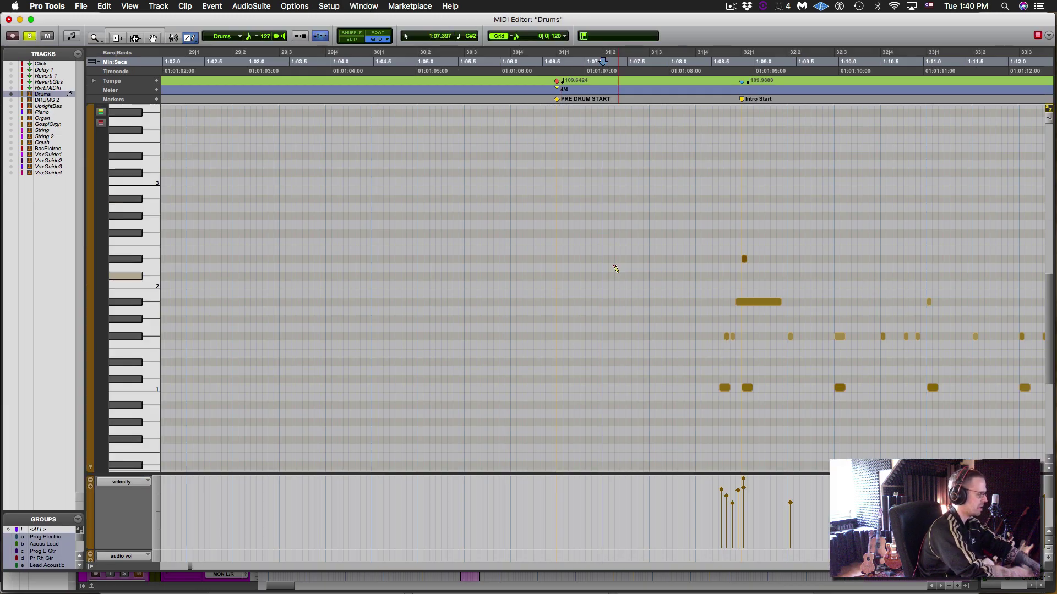
Step: Zoom out to the whole drum part and mute every Drums note
key("super+bracketleft")
key("super+bracketleft")
key("super+bracketleft")
key("super+bracketleft")
key("super+bracketleft")
key("super+bracketleft")
key("super+bracketleft")
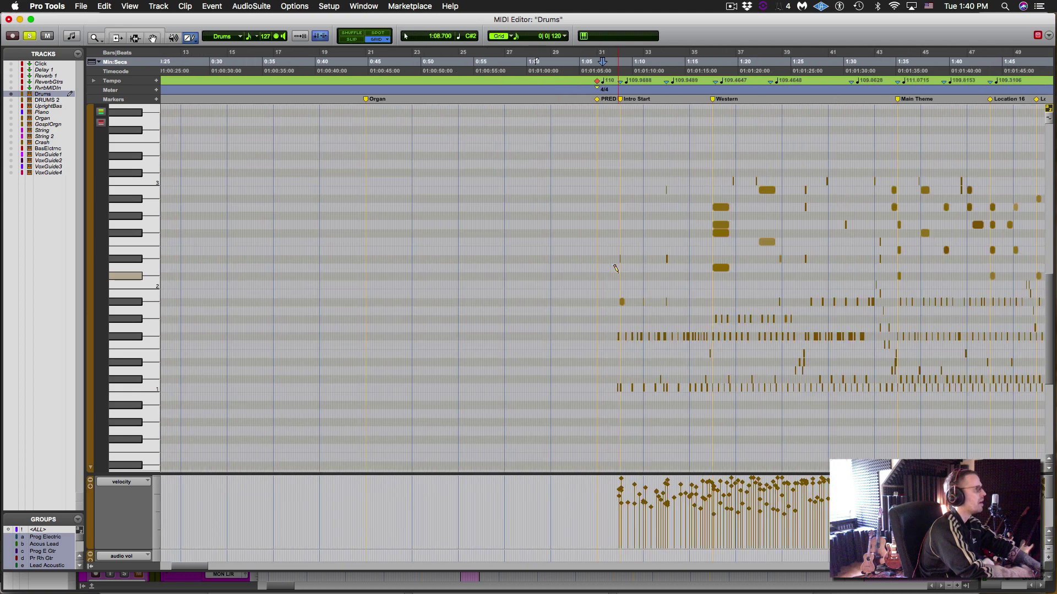
key("super+a")
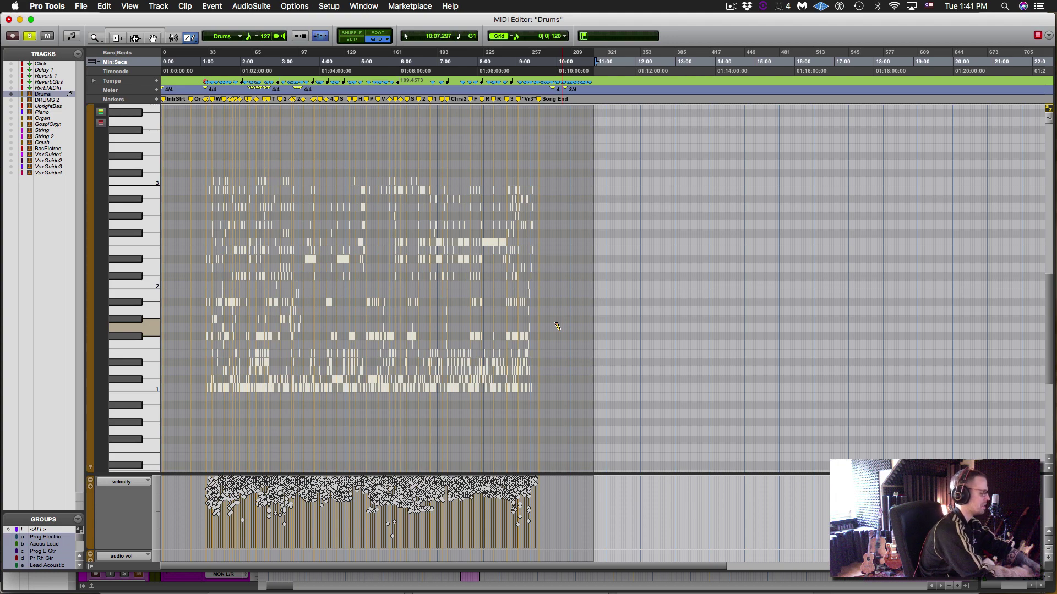
key("super+a")
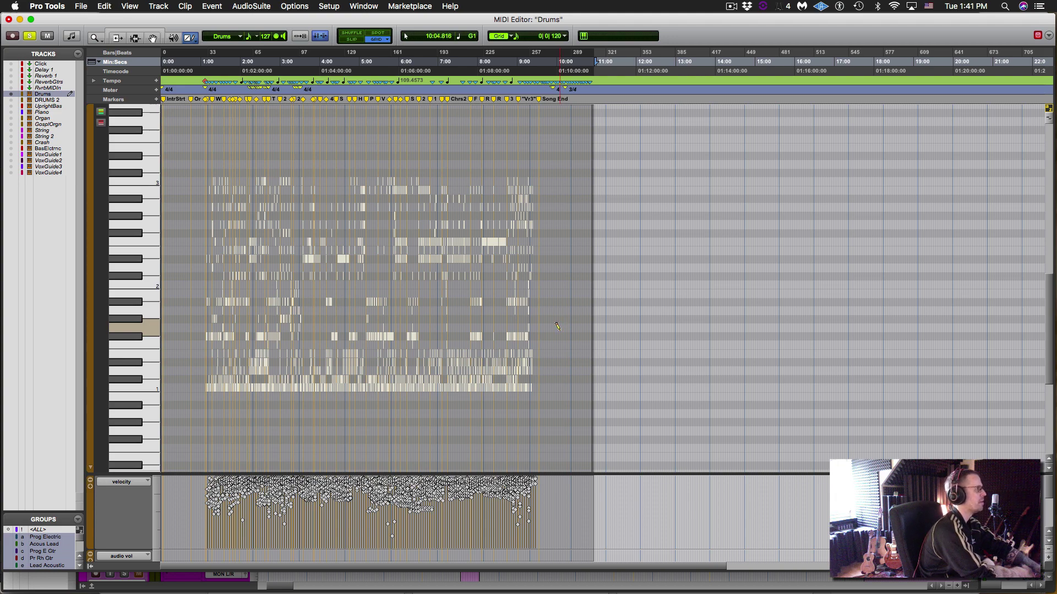
left_click(557, 327)
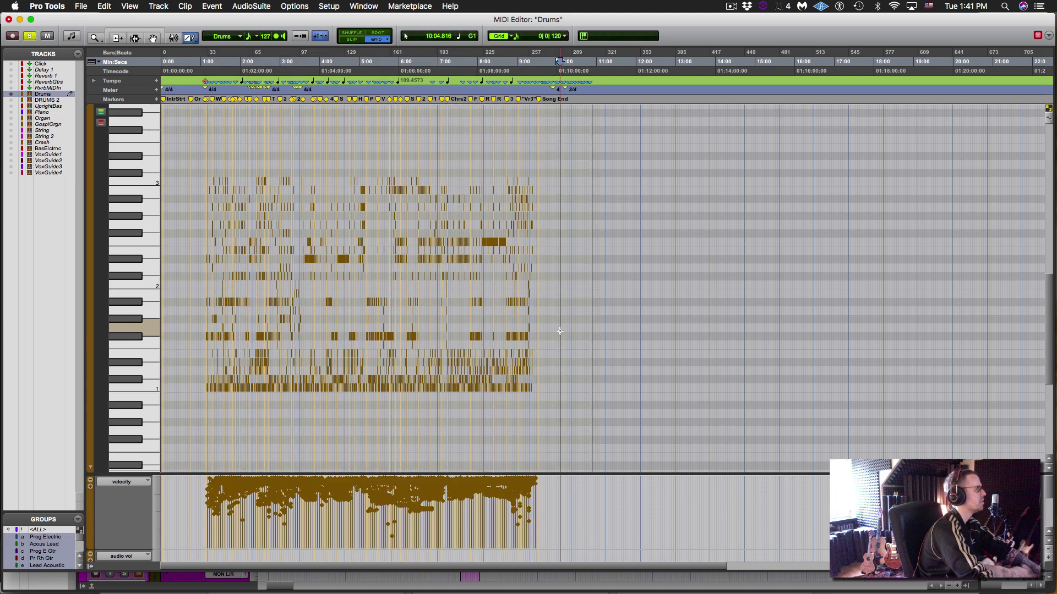
key("super+a")
key("super+x")
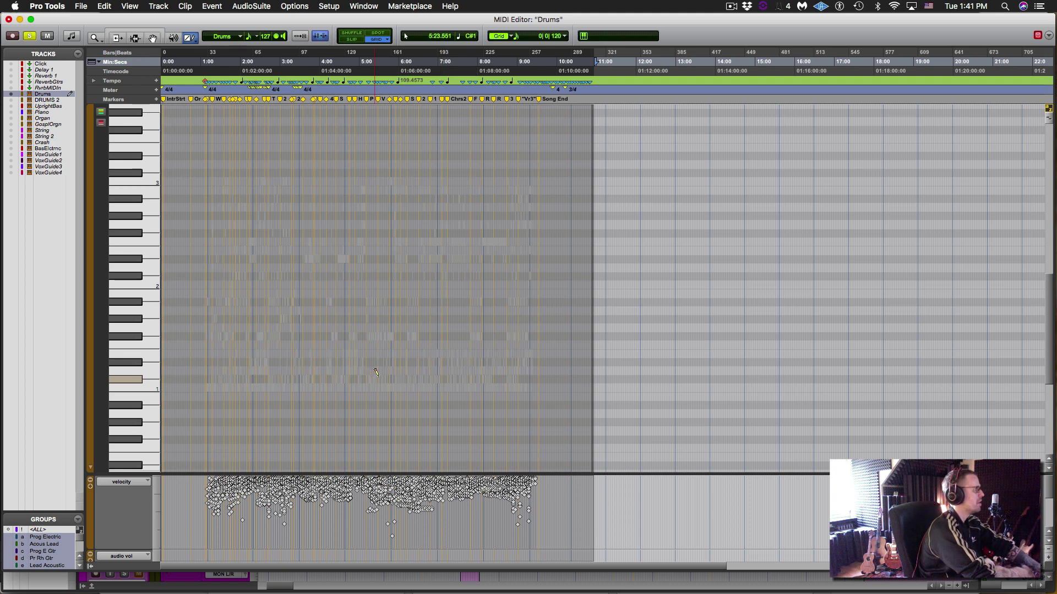
Step: Unmute the notes of one drum pitch row and bring up the Commit Tracks options
left_click(150, 387)
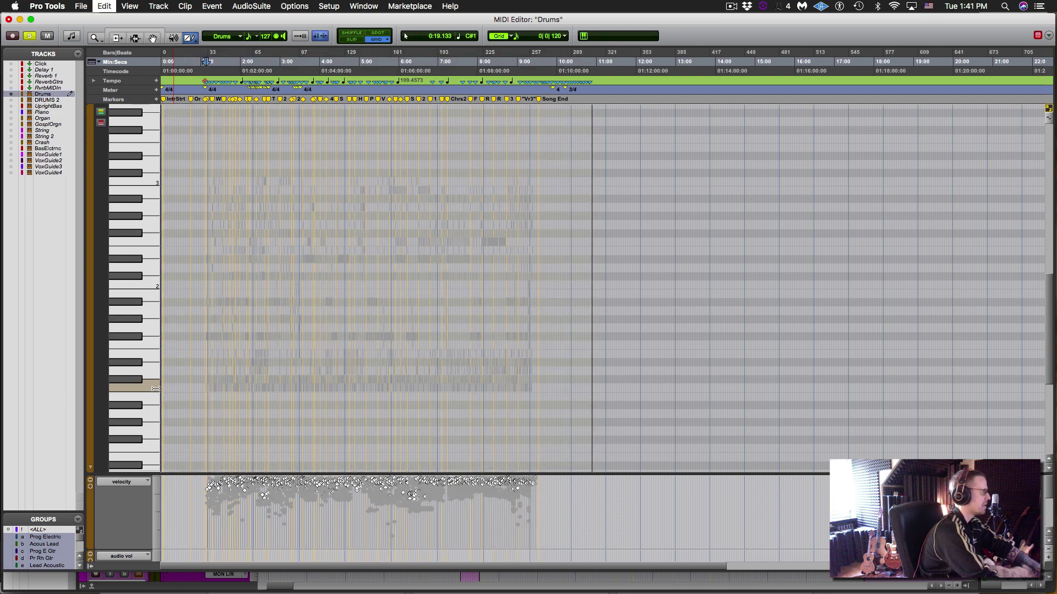
key("super+x")
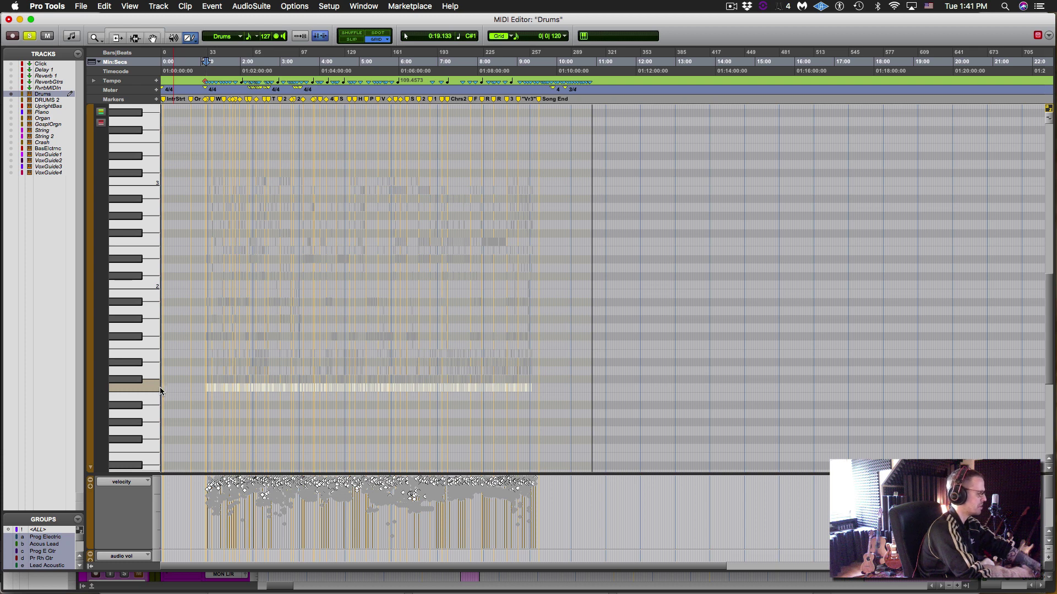
key("alt+shift+c")
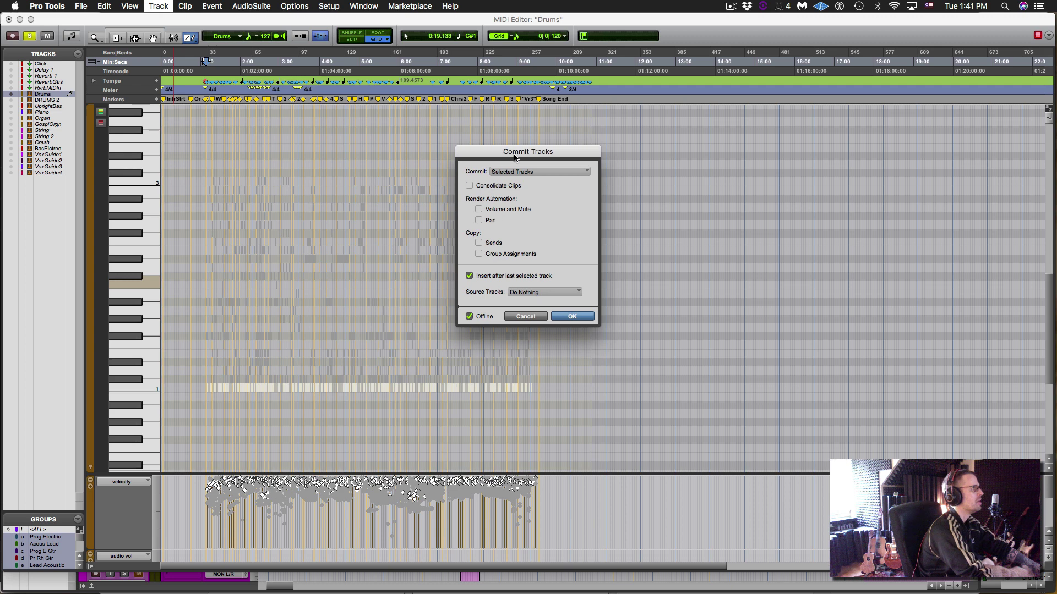
Step: Commit Drums offline, creating the Drums.cm track with clip Drums-cm-01 below it
left_click_drag(518, 153, 495, 155)
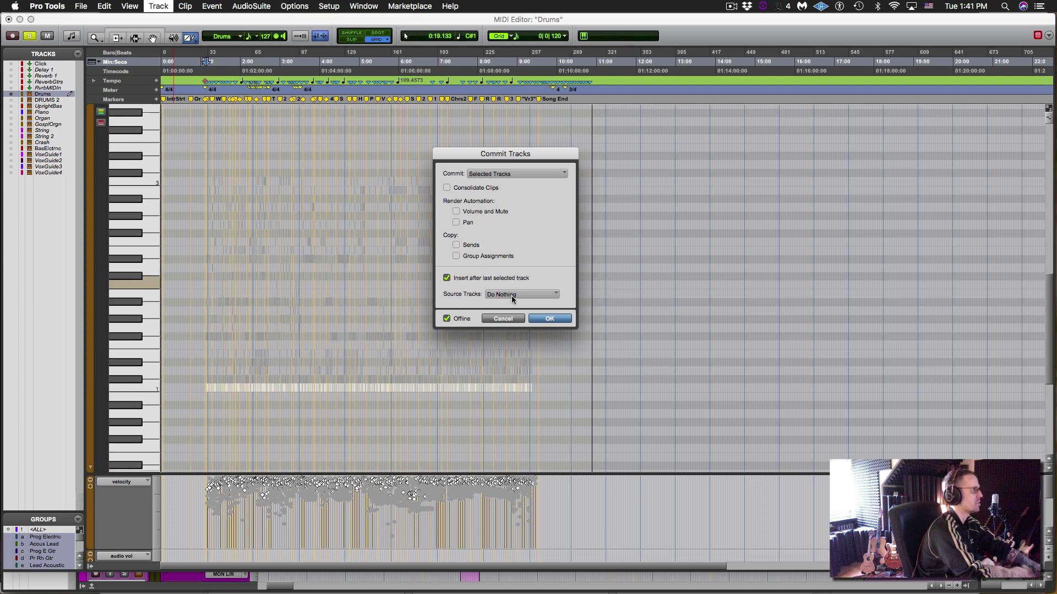
left_click(548, 320)
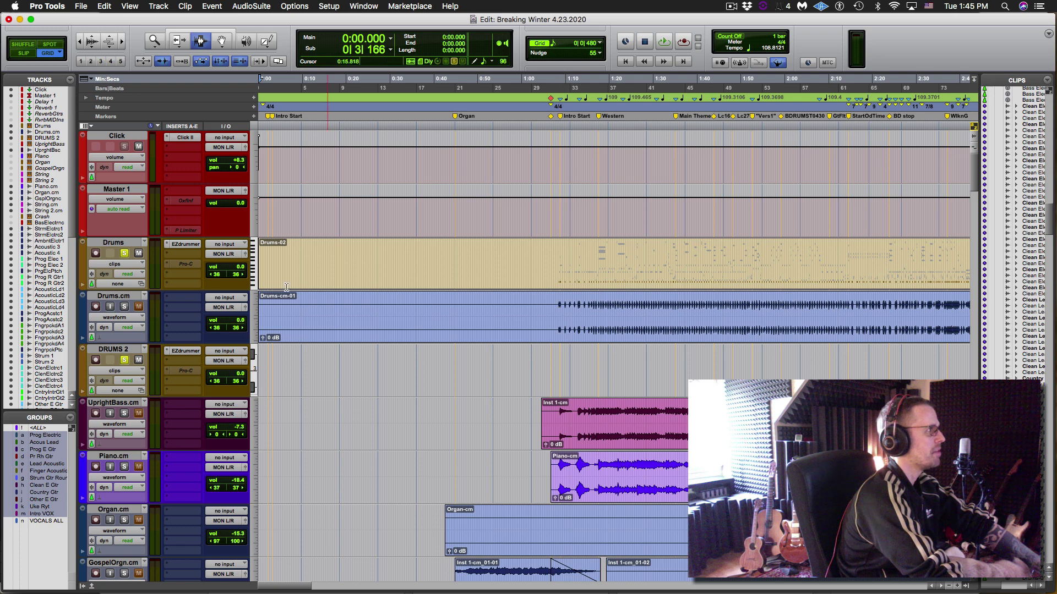
Step: Solo the Drums.cm track and audition it briefly from 1:19.777
left_click(123, 252)
left_click(124, 306)
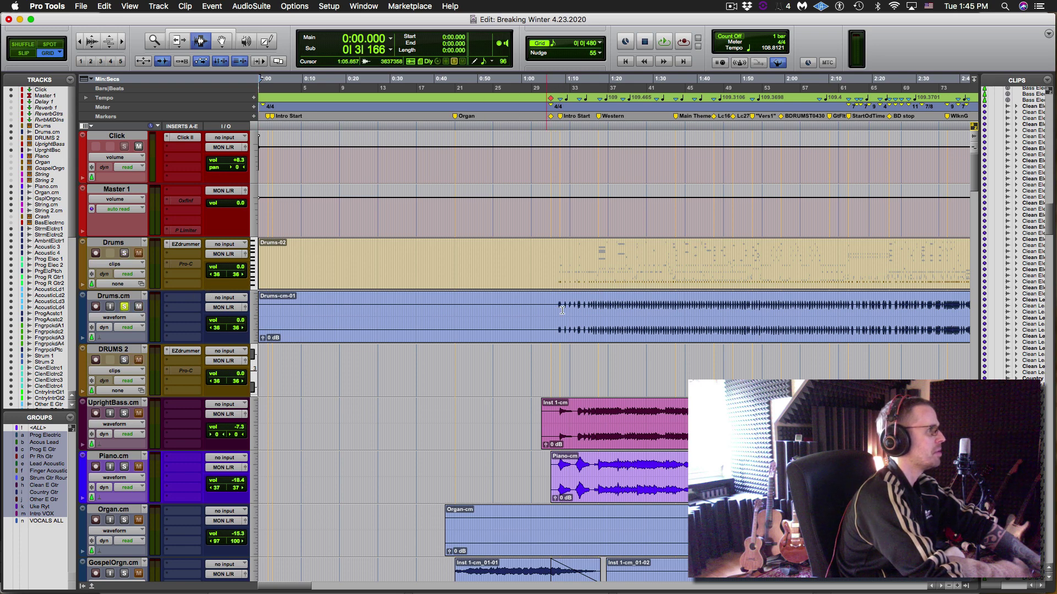
left_click(607, 308)
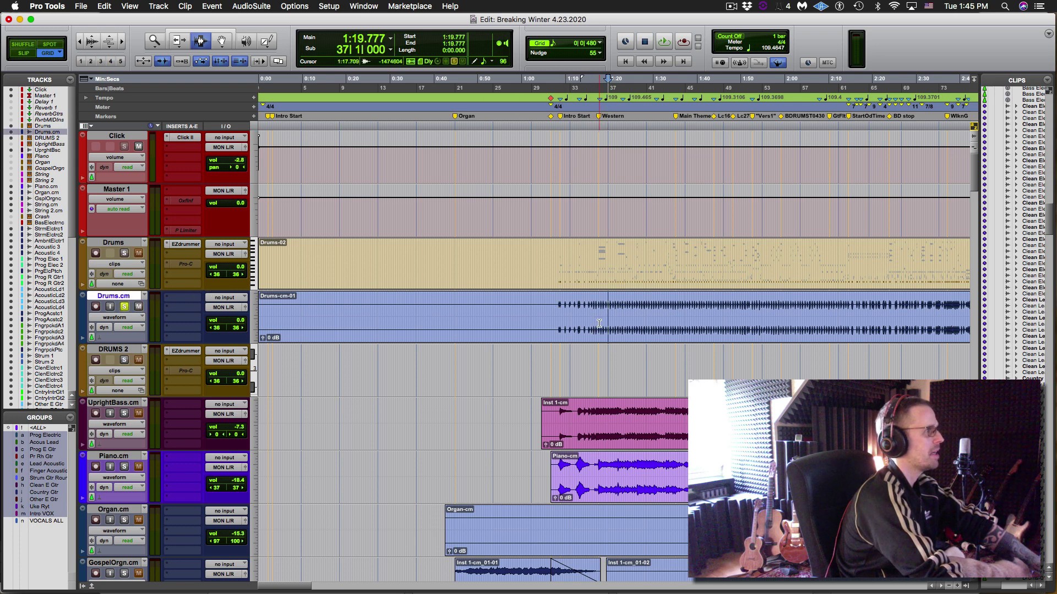
key("space")
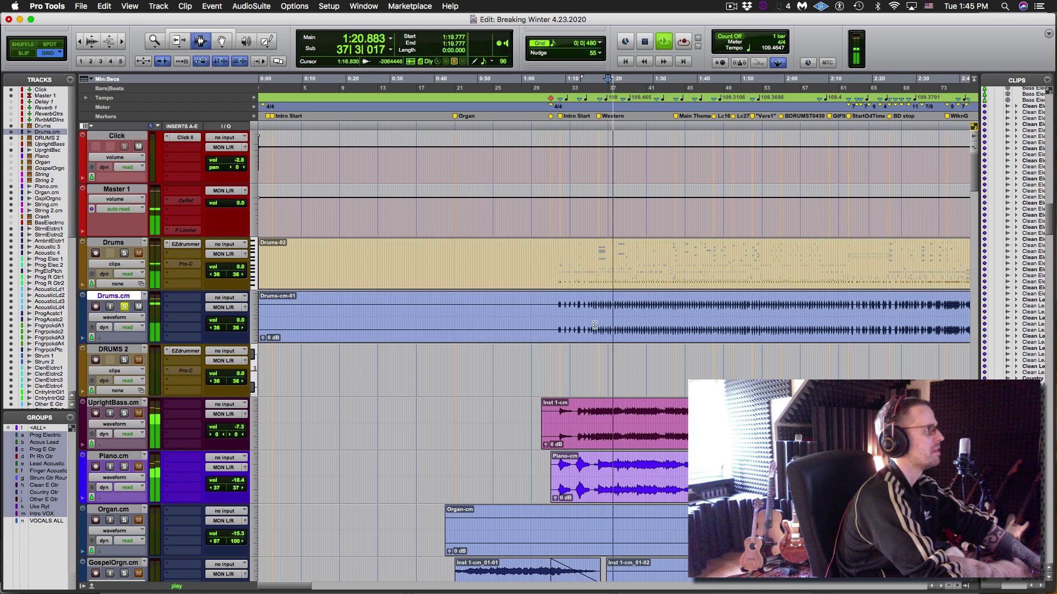
key("space")
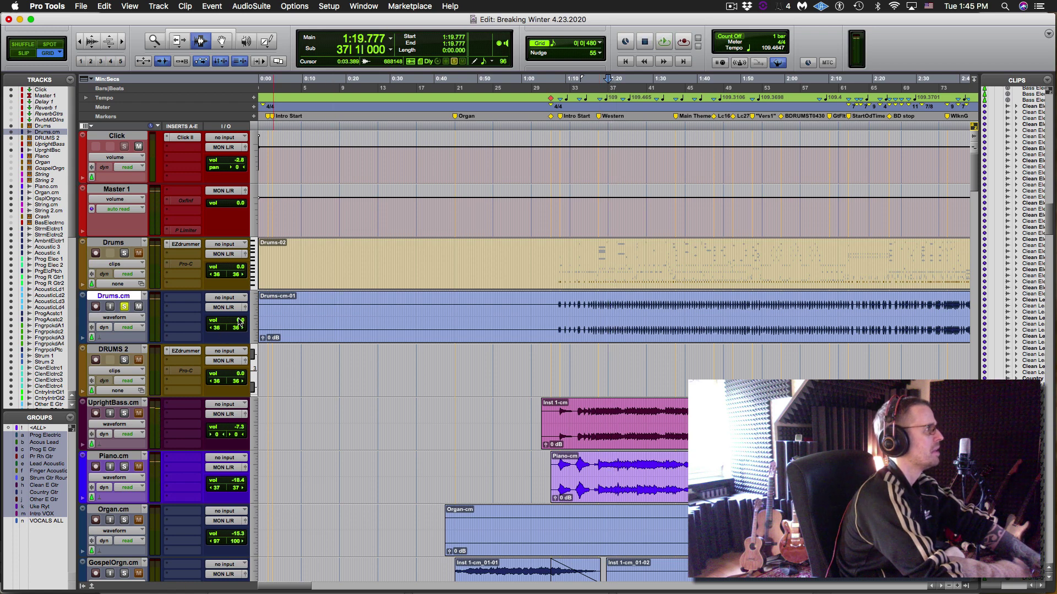
Step: Unlink the Drums.cm pan pair, centre left and right at 0, then relink them
left_click(245, 309)
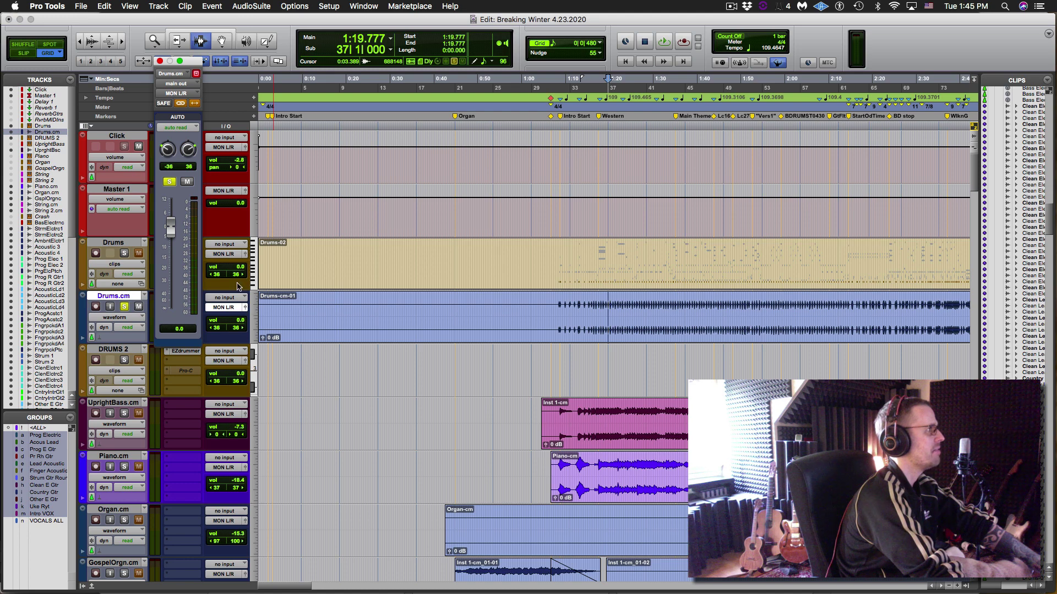
left_click(181, 103)
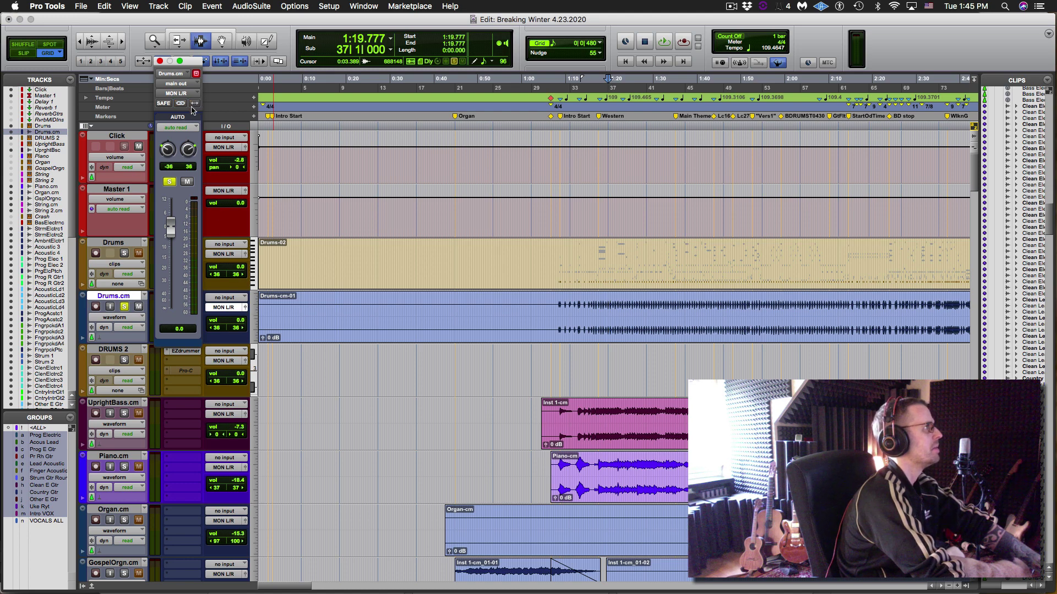
left_click(170, 150, "alt")
left_click(188, 150, "alt")
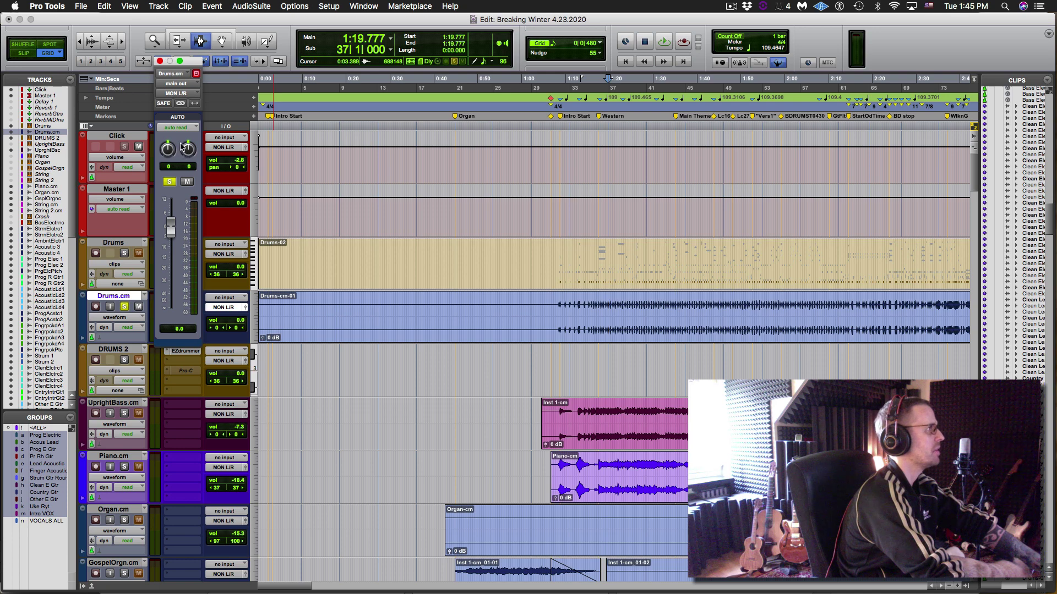
left_click(181, 104)
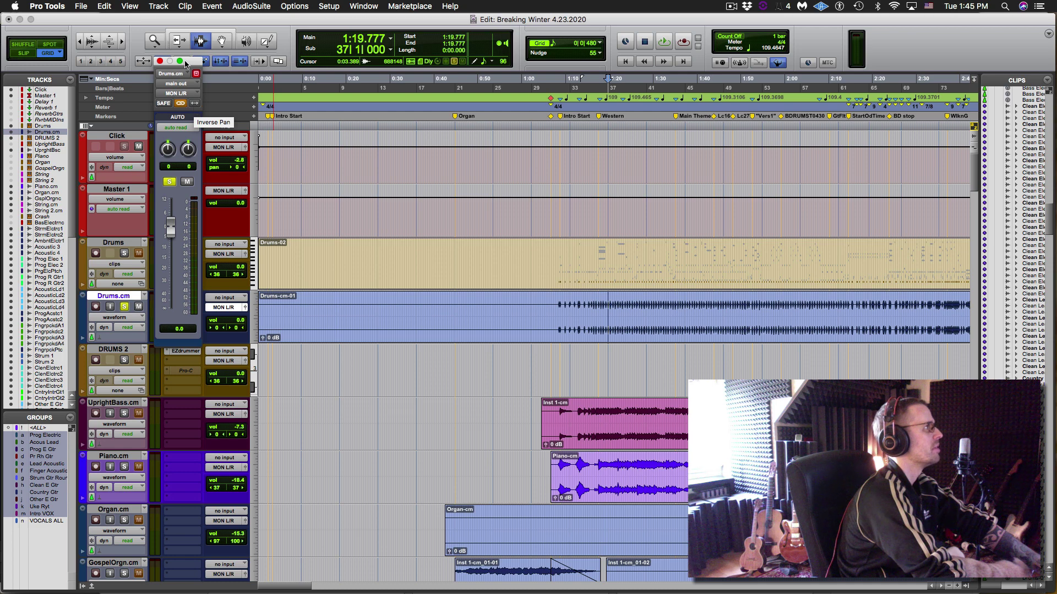
left_click_drag(187, 61, 432, 118)
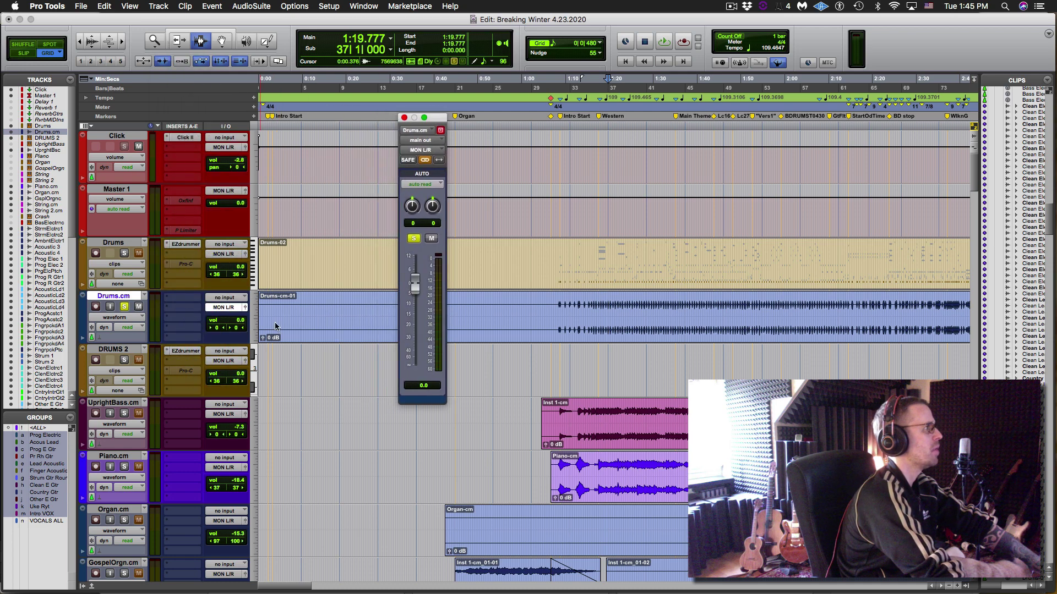
Step: Audition Drums.cm from 1:24 and dismiss its track options menu unchanged
left_click(627, 317)
key("space")
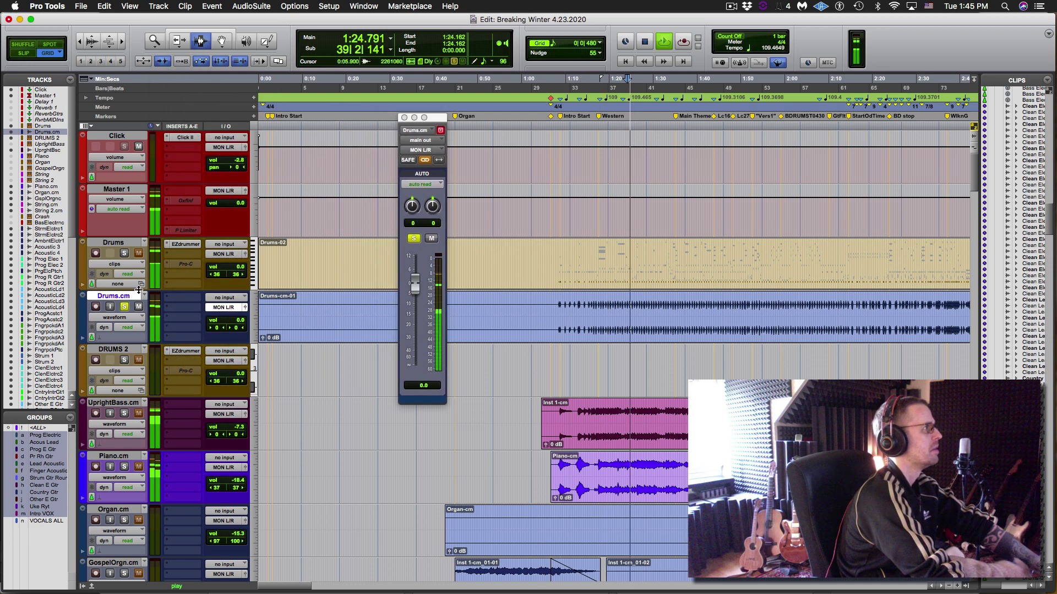
key("space")
right_click(120, 296)
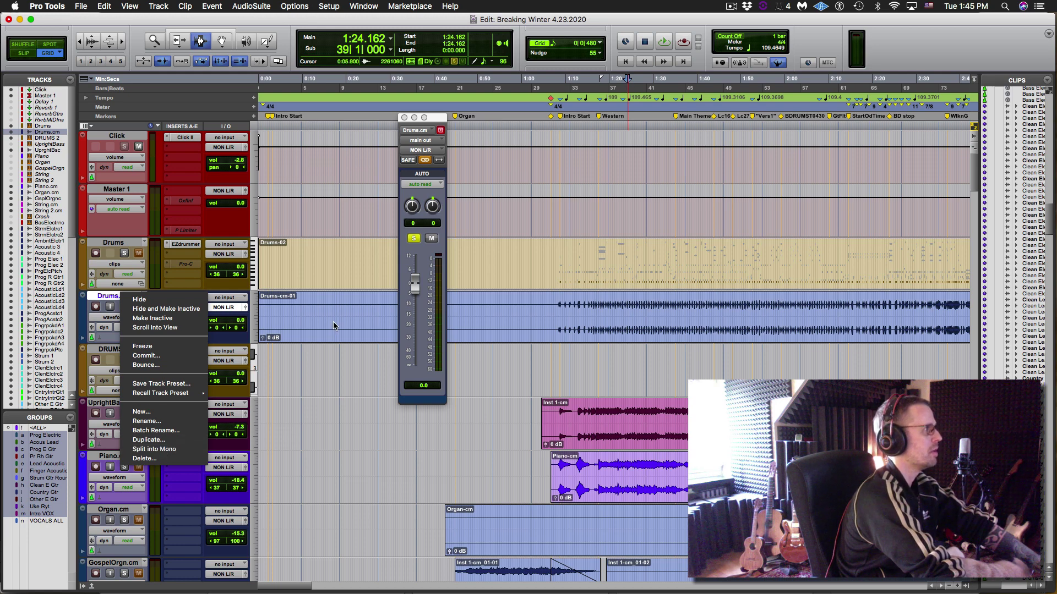
key("Escape")
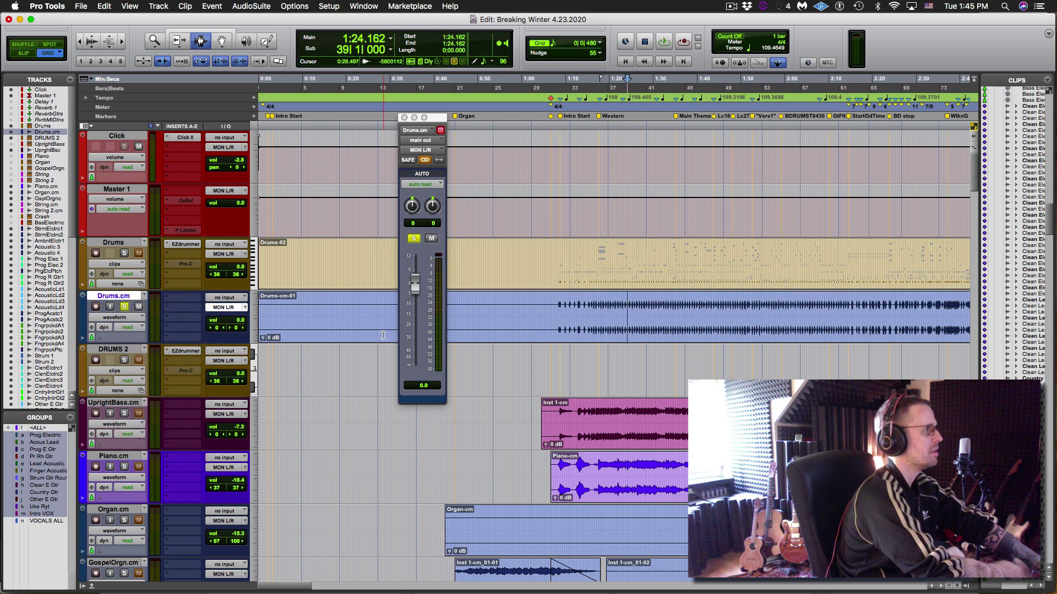
Step: Rename Drums.cm to KICK 1 and move it below DRUMS 2
double_click(127, 295)
type("KICK 1")
key("Return")
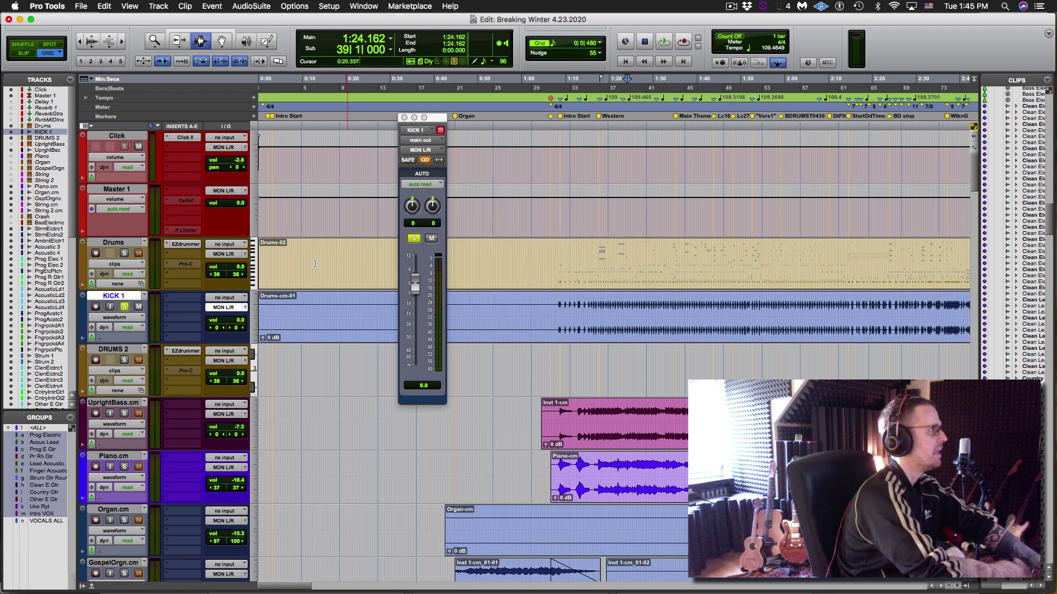
left_click_drag(120, 295, 117, 392)
Step: Cut the Drums-02 clip from Drums, paste it onto DRUMS 2, and bring up Commit Tracks
double_click(617, 268)
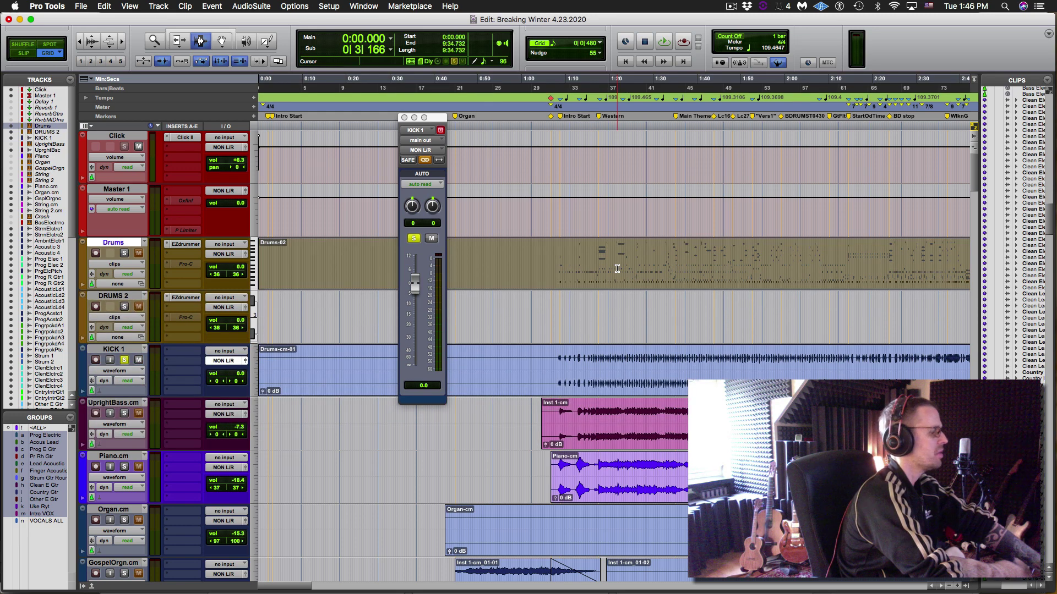
key("alt+f")
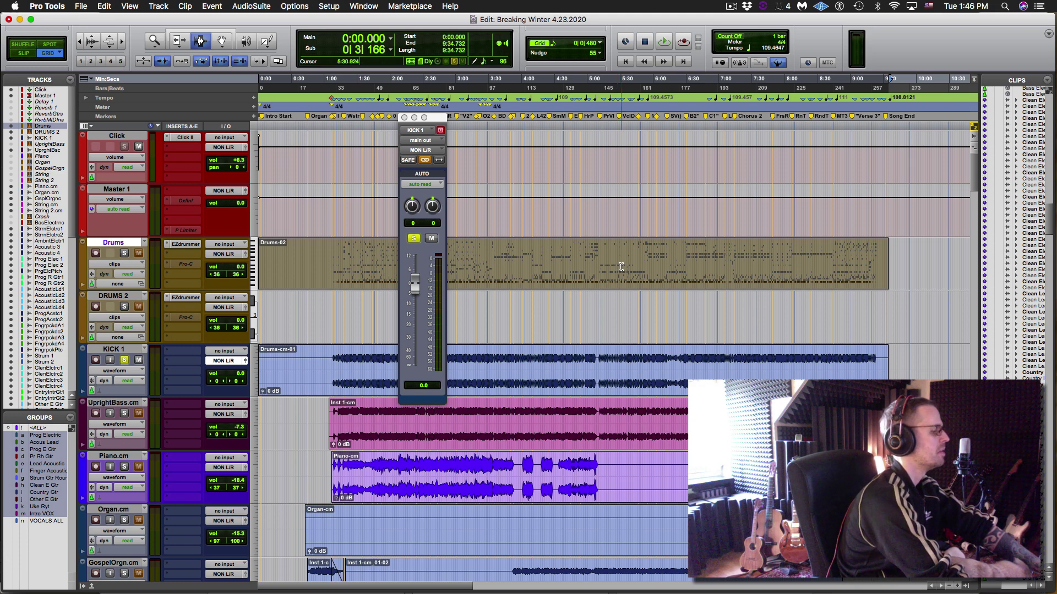
key("super+x")
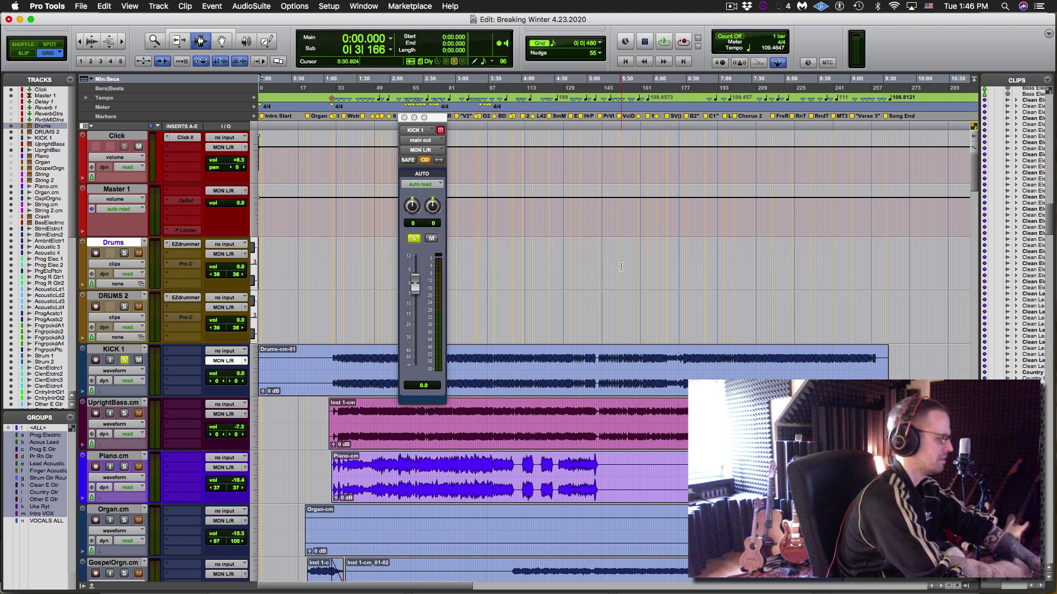
key("semicolon")
key("super+v")
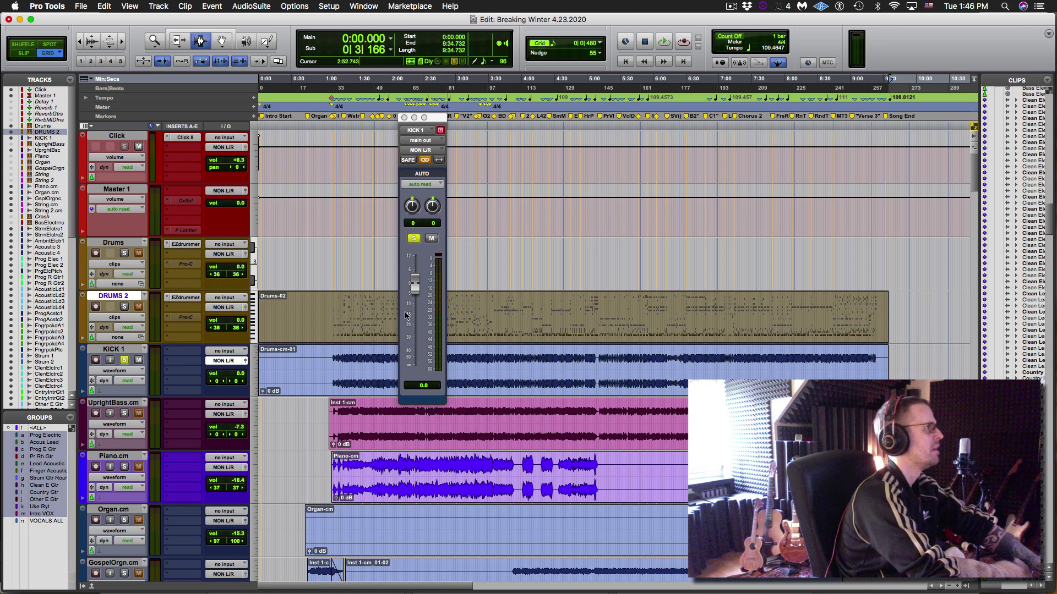
key("alt+shift+c")
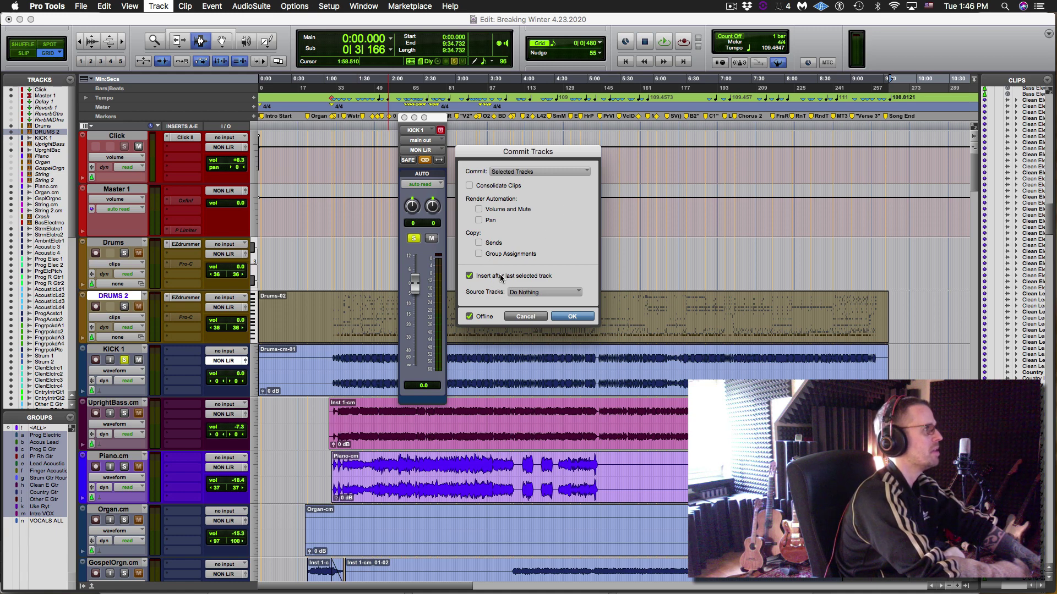
Step: Confirm the commit on DRUMS 2, which fails for lack of disk space
key("Return")
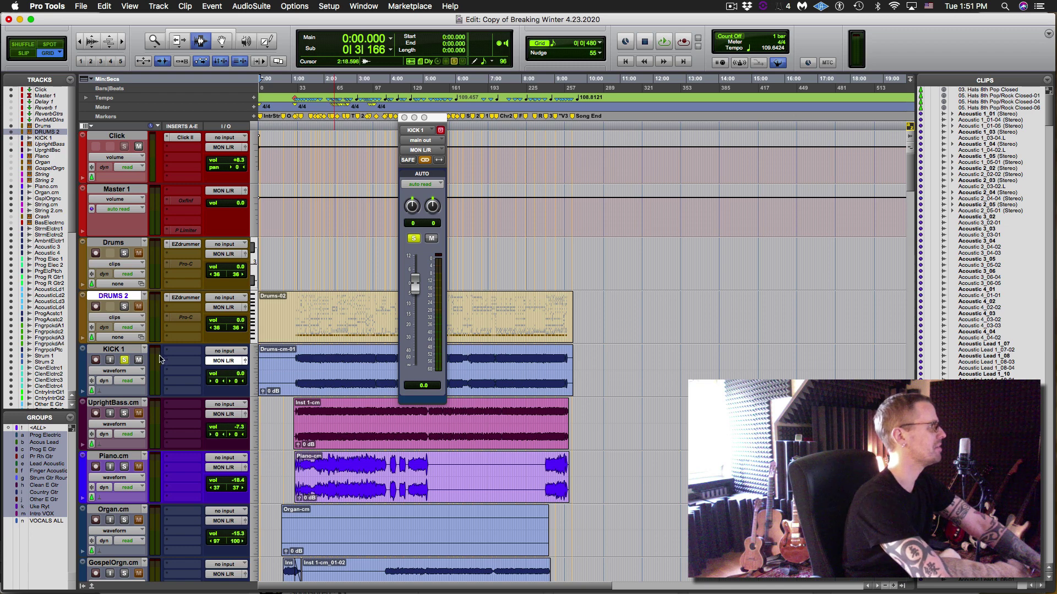
Step: Solo DRUMS 2 instead of KICK 1, select its Drums-02 clip, and commit it to audio
left_click(125, 360)
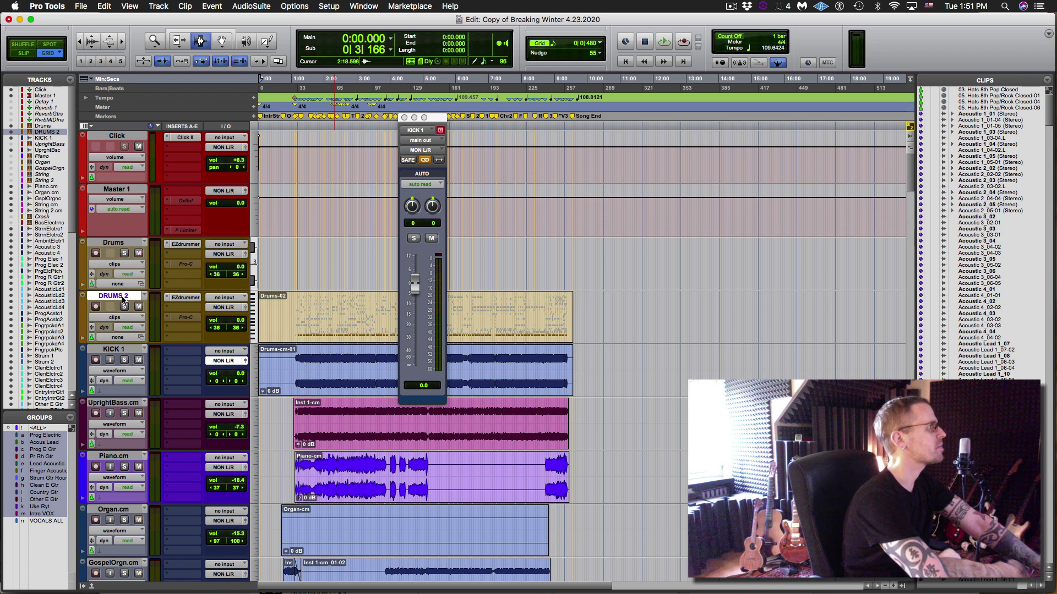
left_click(124, 307)
left_click(314, 318)
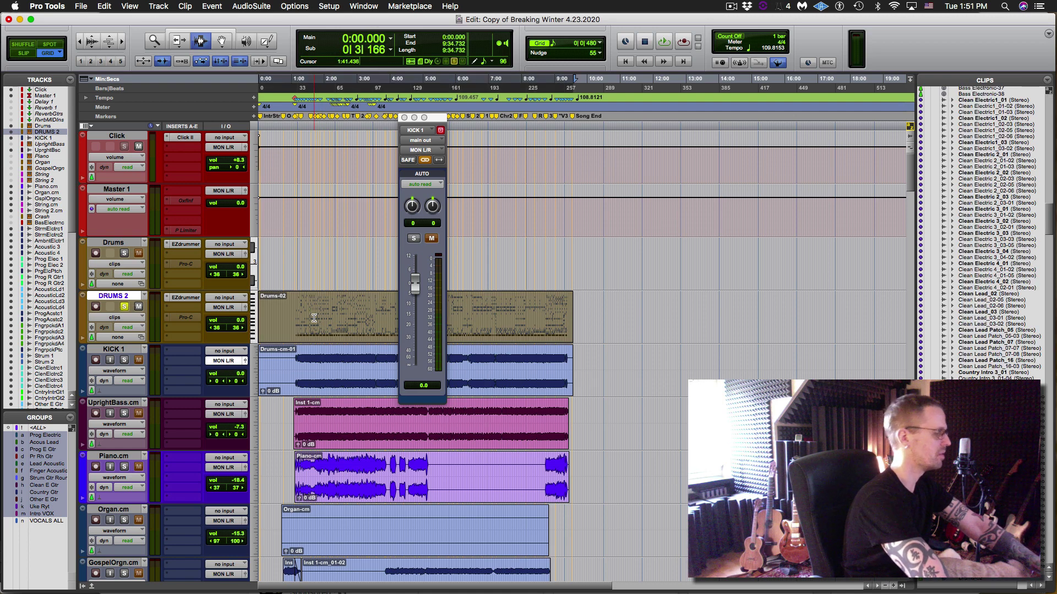
key("alt+shift+c")
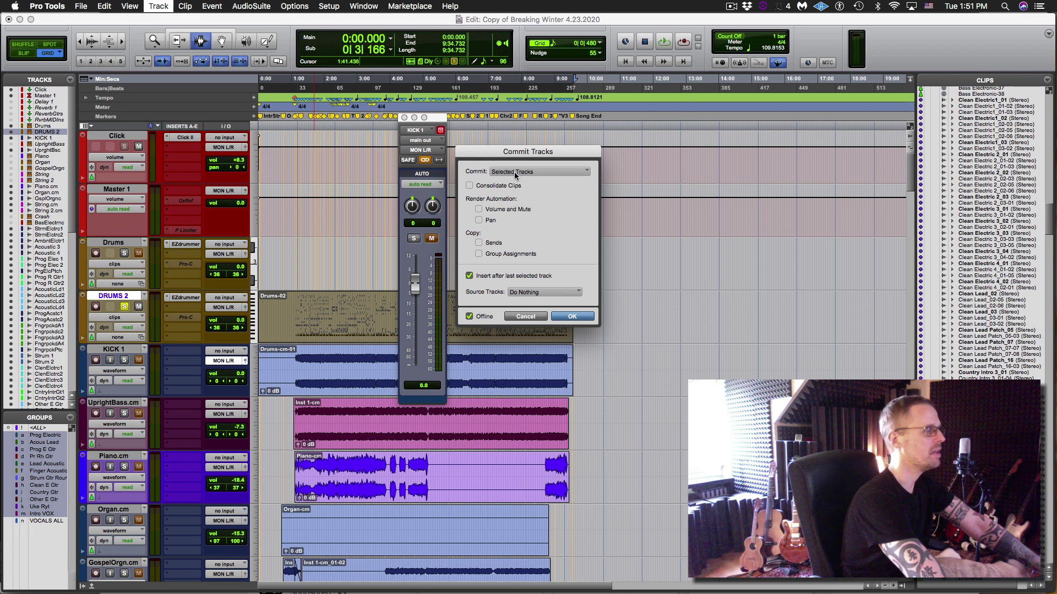
key("Return")
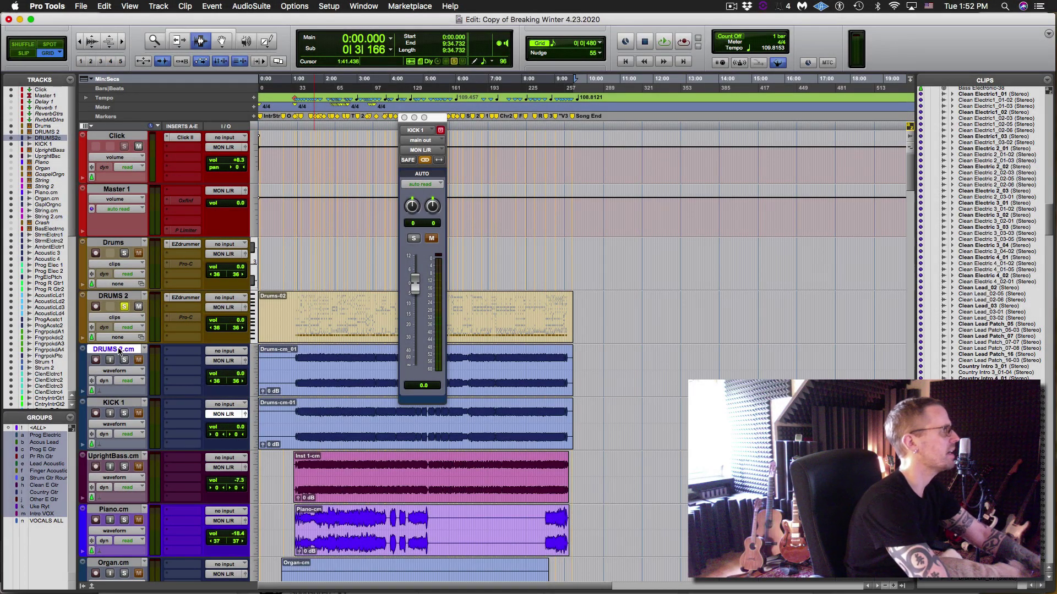
Step: Rename DRUMS 2.cm to KICK 2 and centre its left and right pan at 0, relinked
double_click(118, 350)
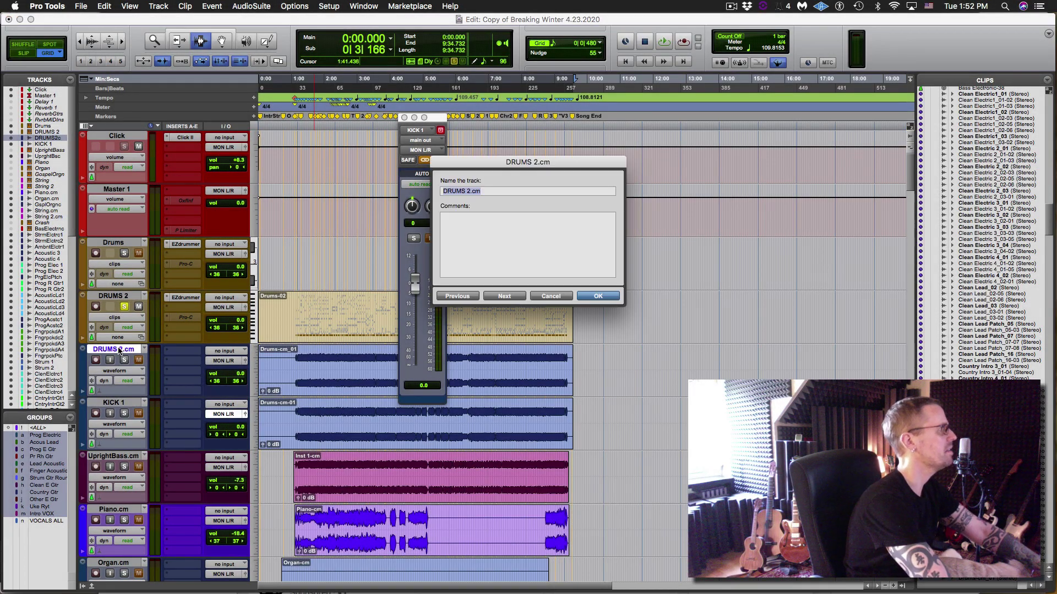
type("KICK 2")
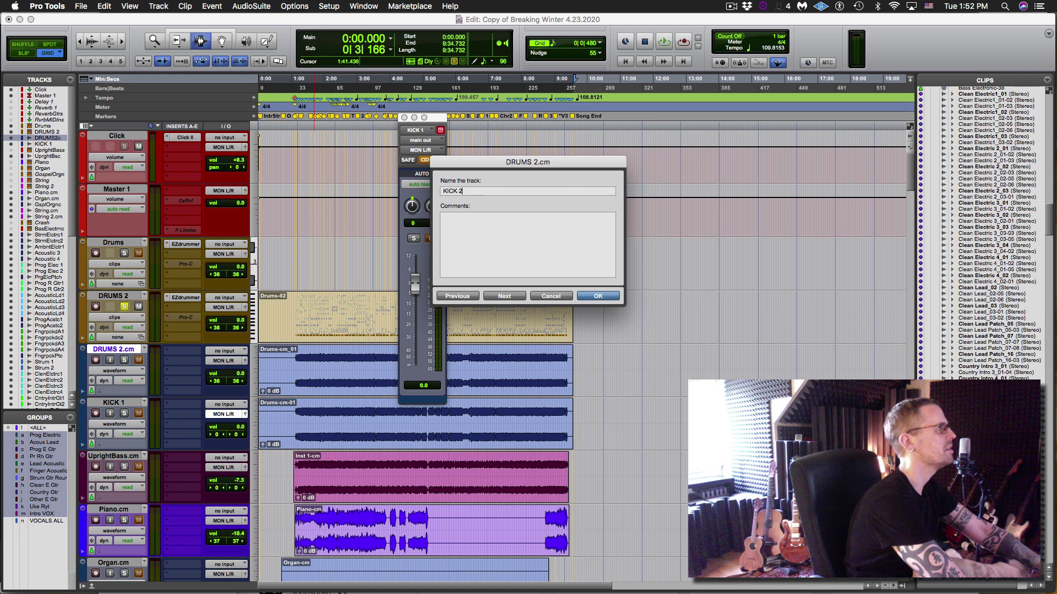
key("Return")
left_click(245, 360)
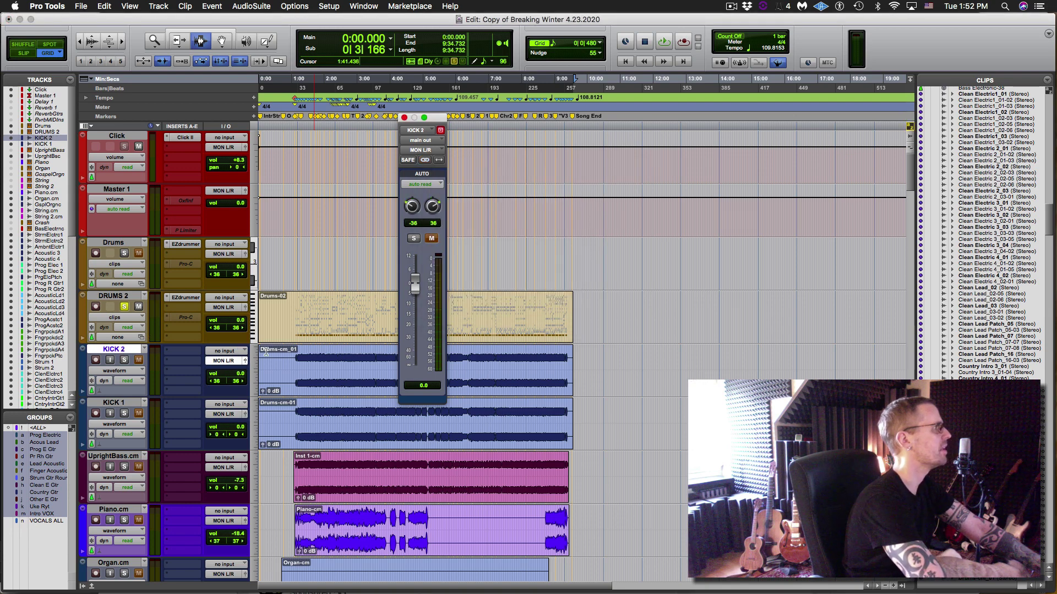
left_click(433, 207, "alt")
left_click(412, 206, "alt")
left_click(425, 160)
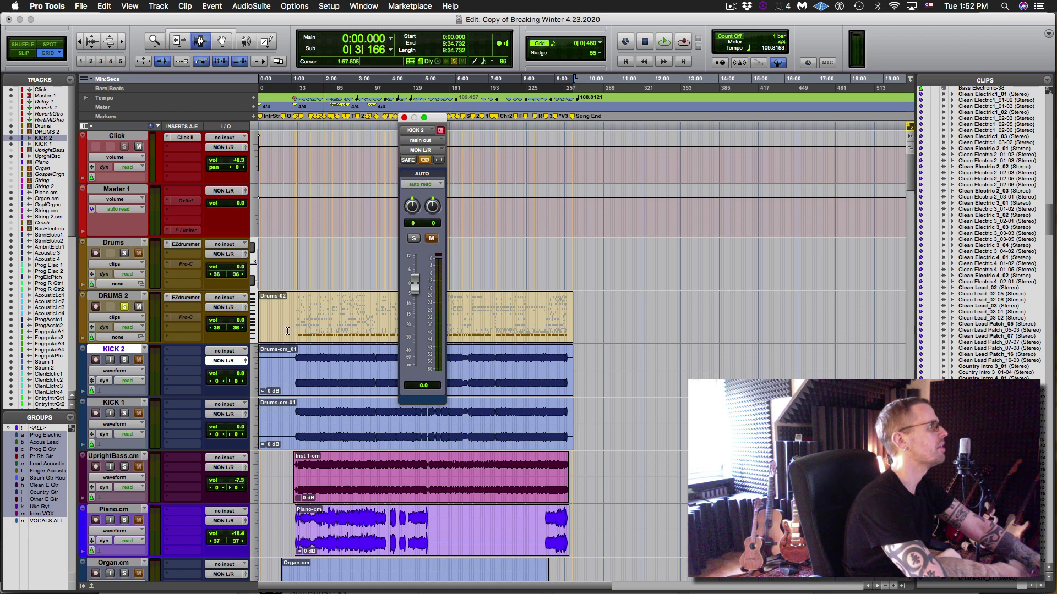
Step: Move KICK 2 below KICK 1, select DRUMS 2, and close the output window
left_click_drag(126, 354, 132, 449)
left_click(131, 296)
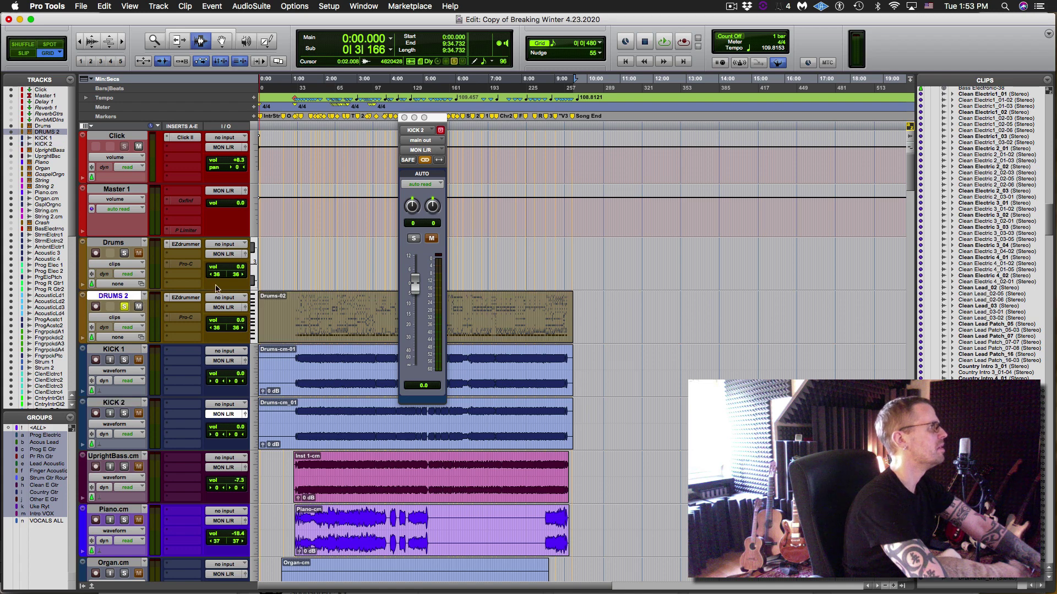
key("super+w")
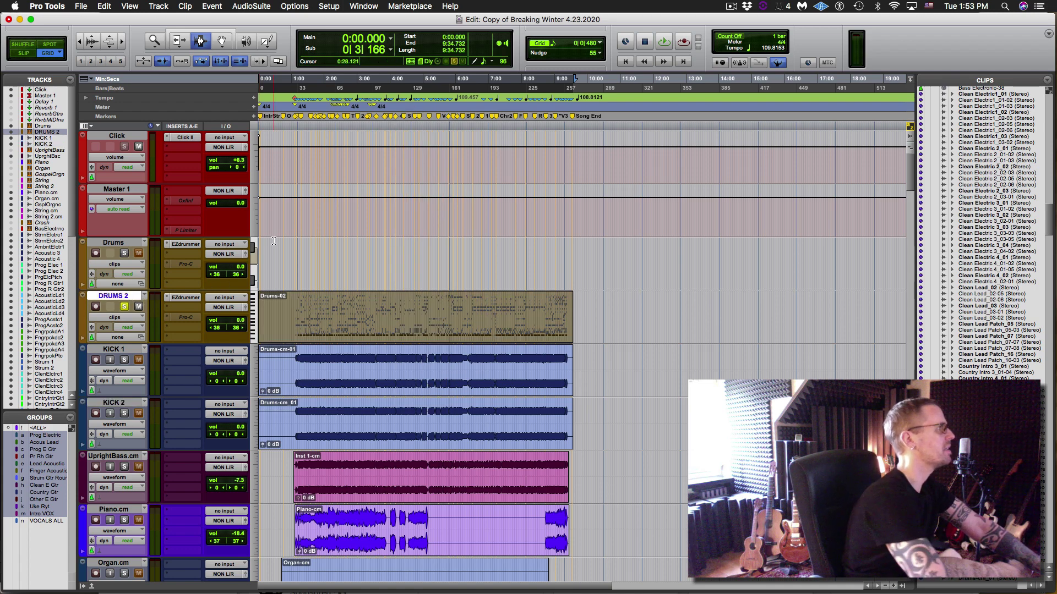
Step: Open Drums-02 in the MIDI Editor, clear all its notes, and zoom in near the song start
left_click(296, 311)
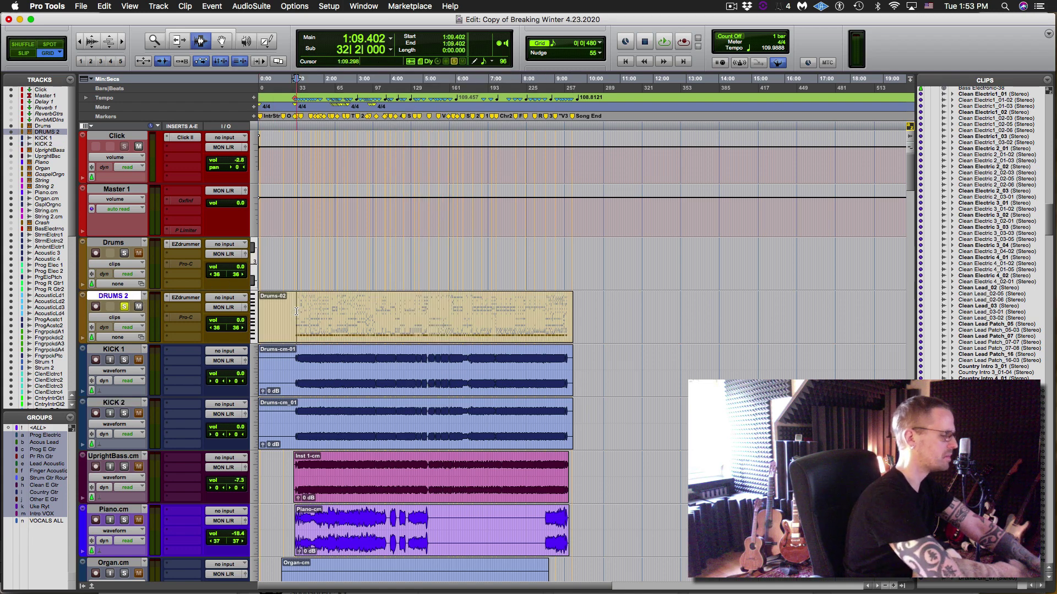
double_click(296, 312)
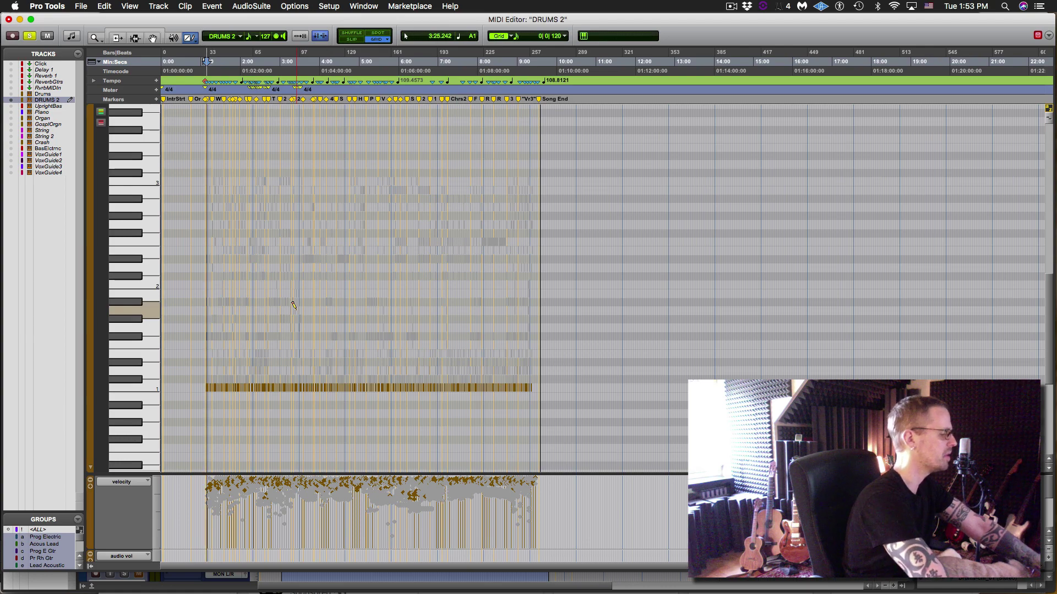
left_click(600, 290)
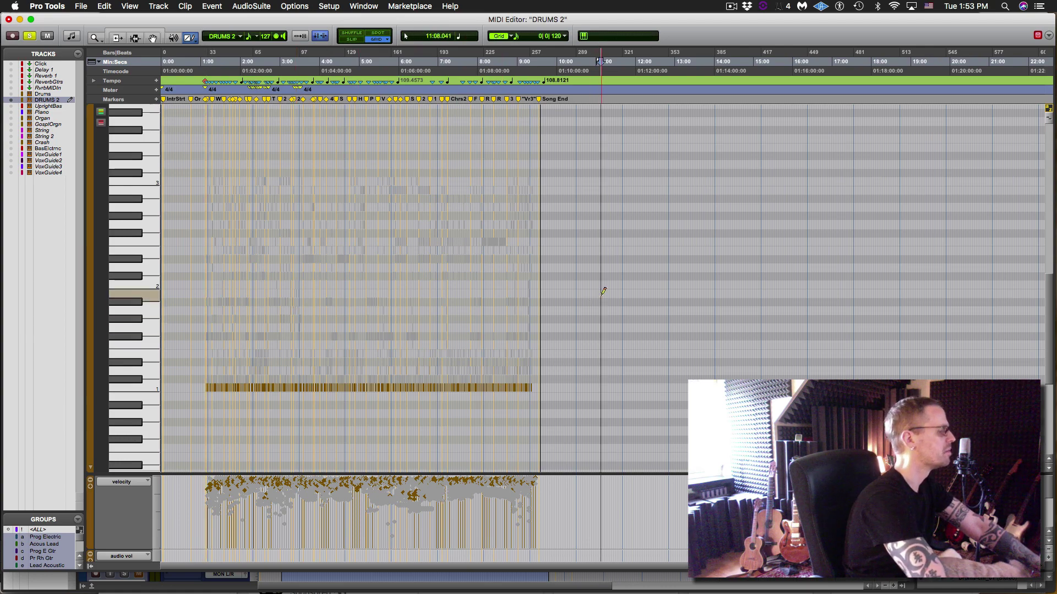
key("super+a")
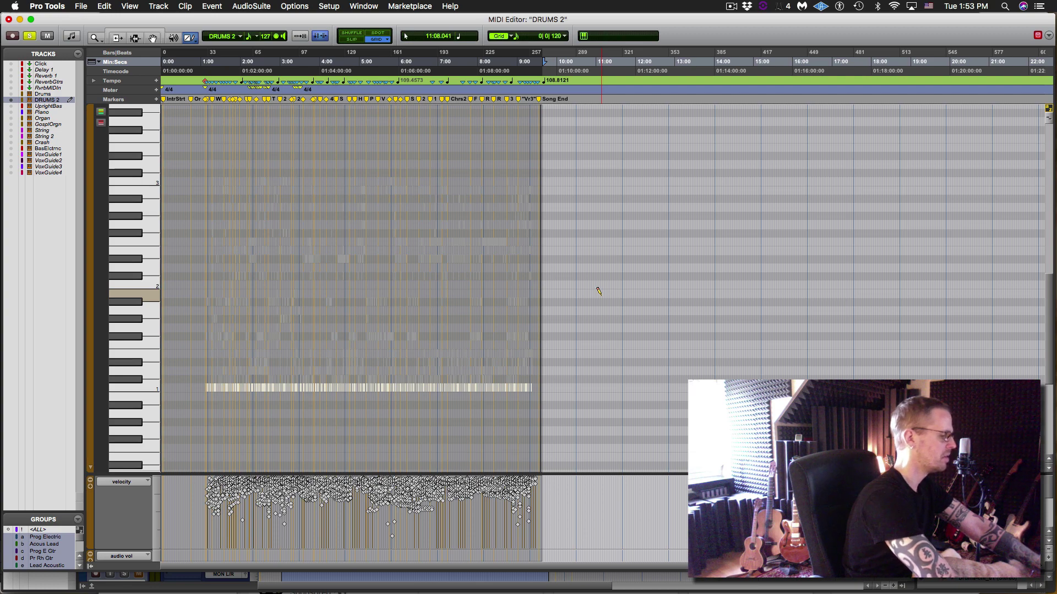
key("super+z")
key("super+shift+z")
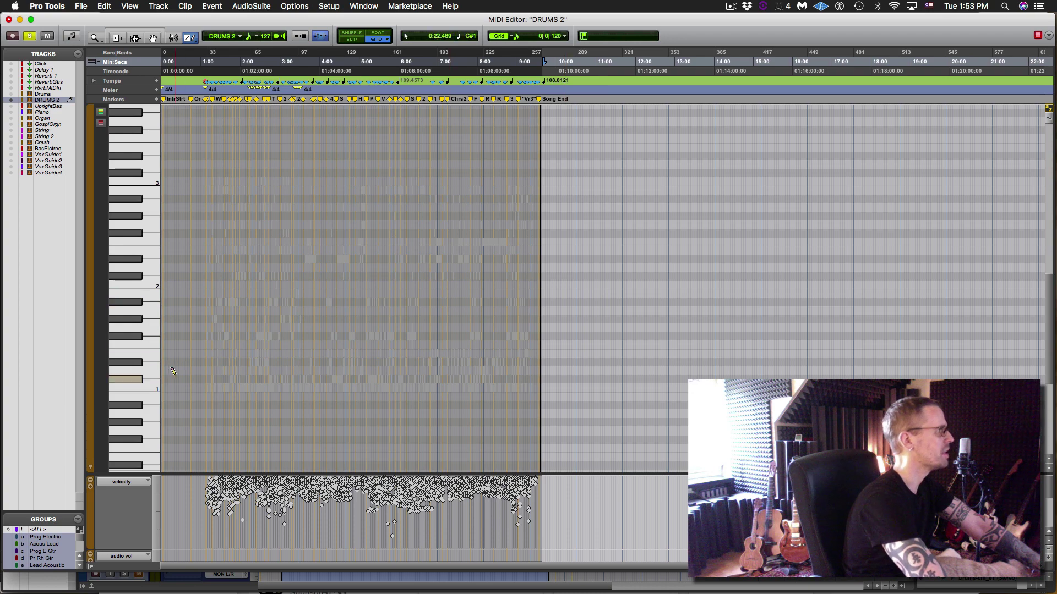
key("super+z")
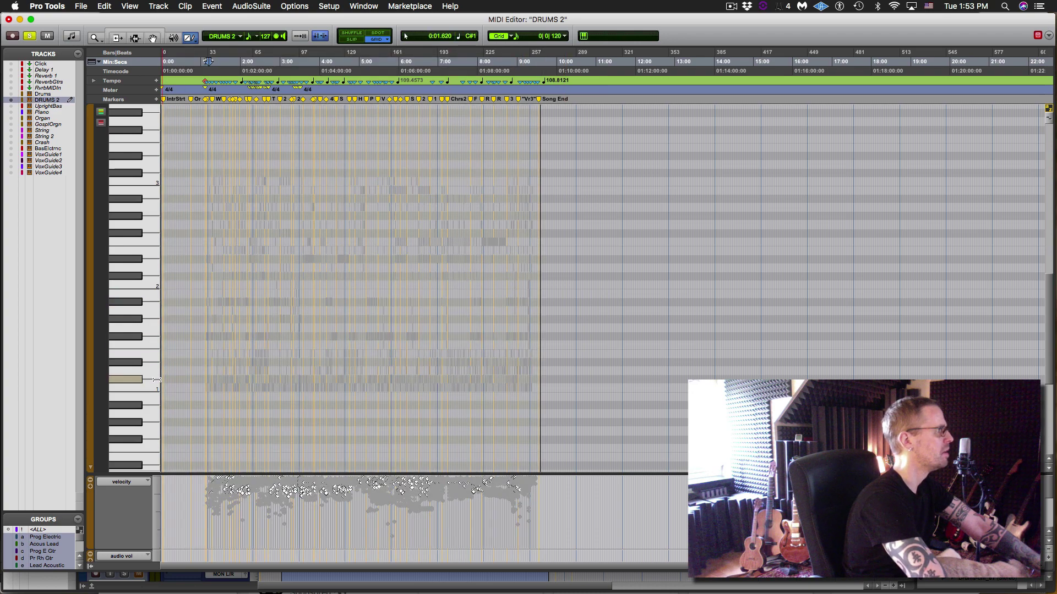
left_click(208, 60)
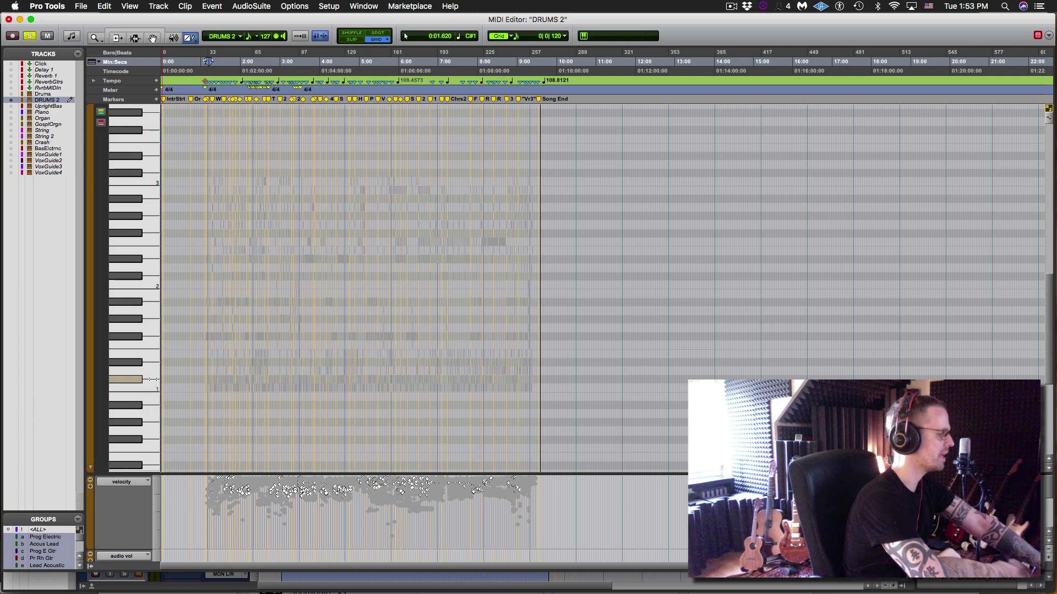
key("super+bracketright")
key("super+bracketright")
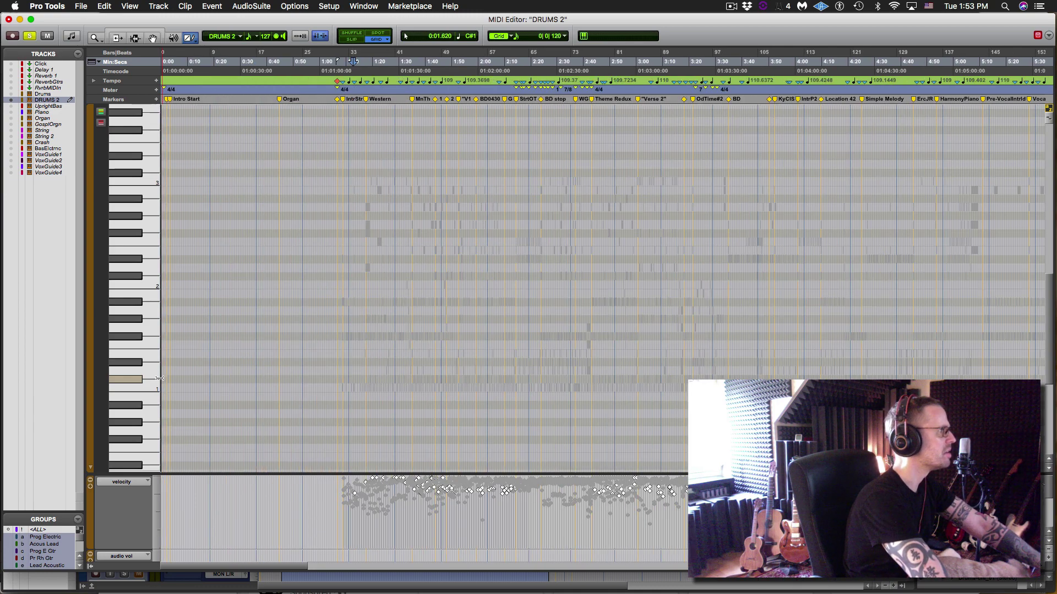
Step: Select every note of one drum pitch from the MIDI Editor keyboard
left_click(159, 378)
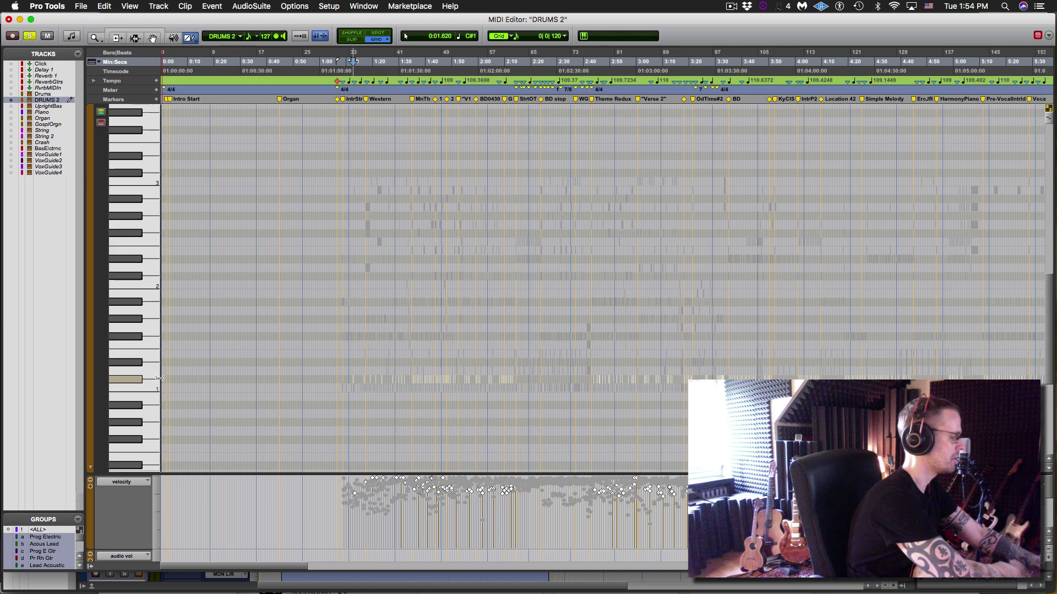
Step: Commit DRUMS 2 as Selected Tracks, inserted after the last selected track
key("alt+shift+c")
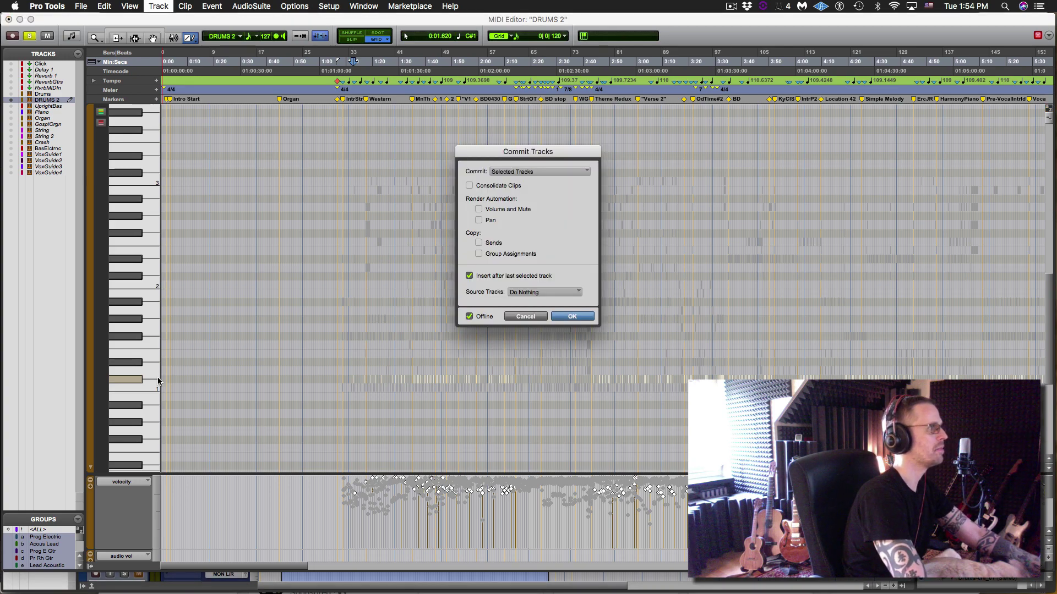
key("Escape")
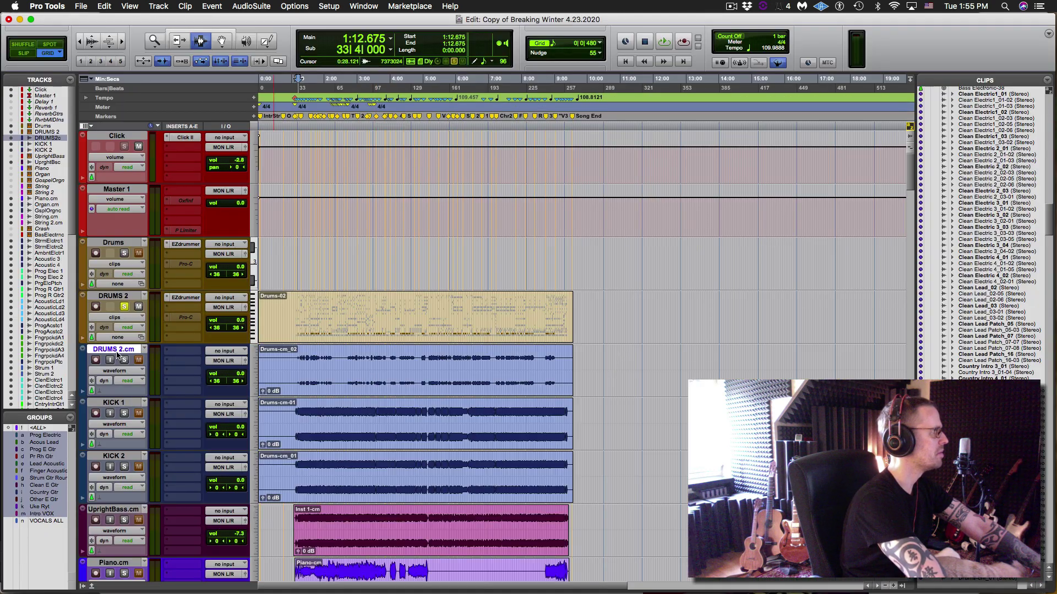
Step: Rename the committed DRUMS 2.cm track to STICK CLICK 2 and show its output strip
double_click(114, 349)
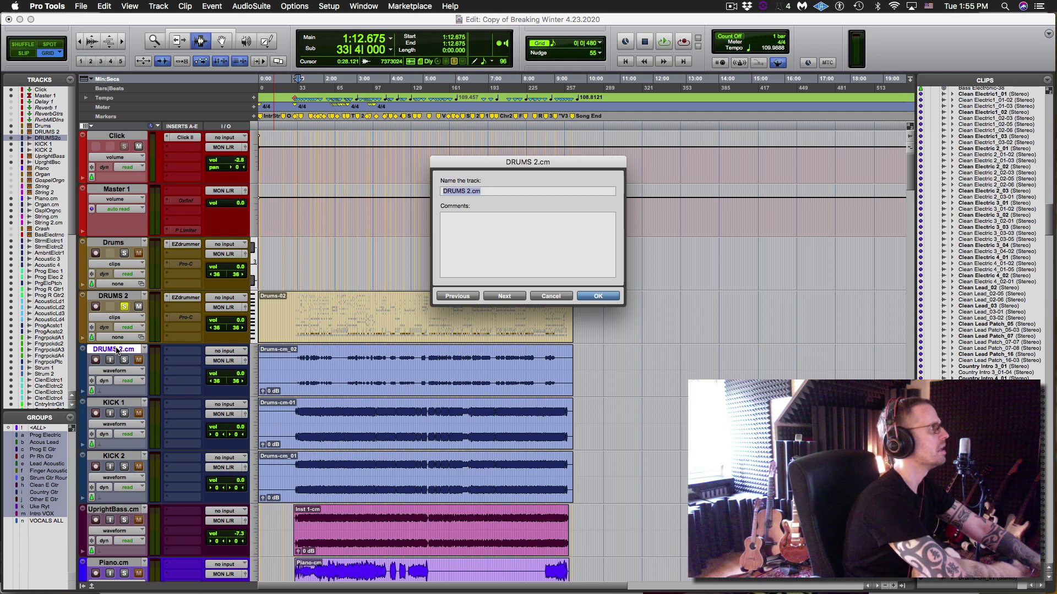
type("STICK CLICK 2")
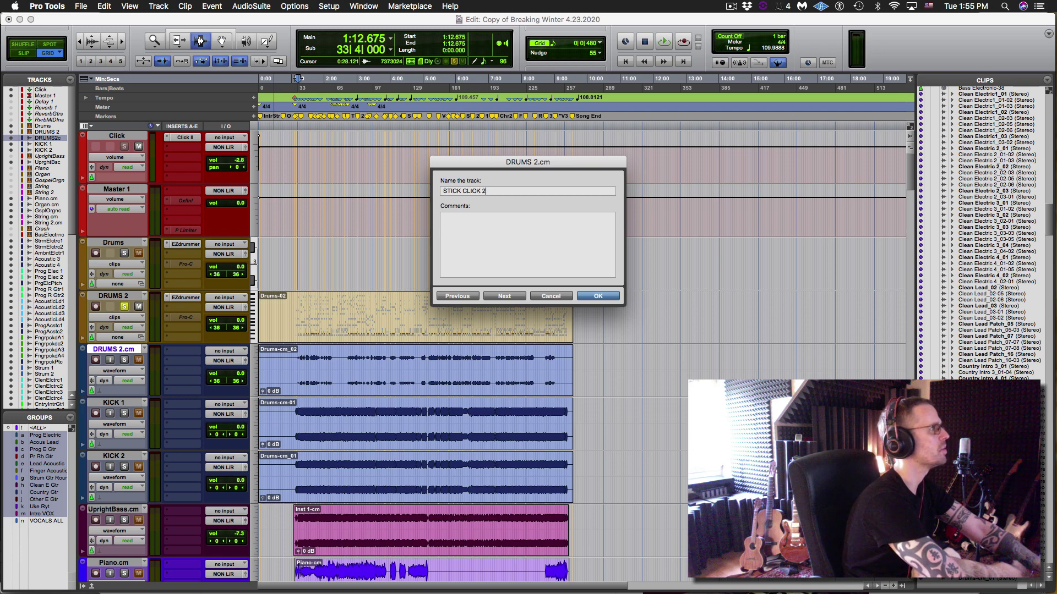
key("Return")
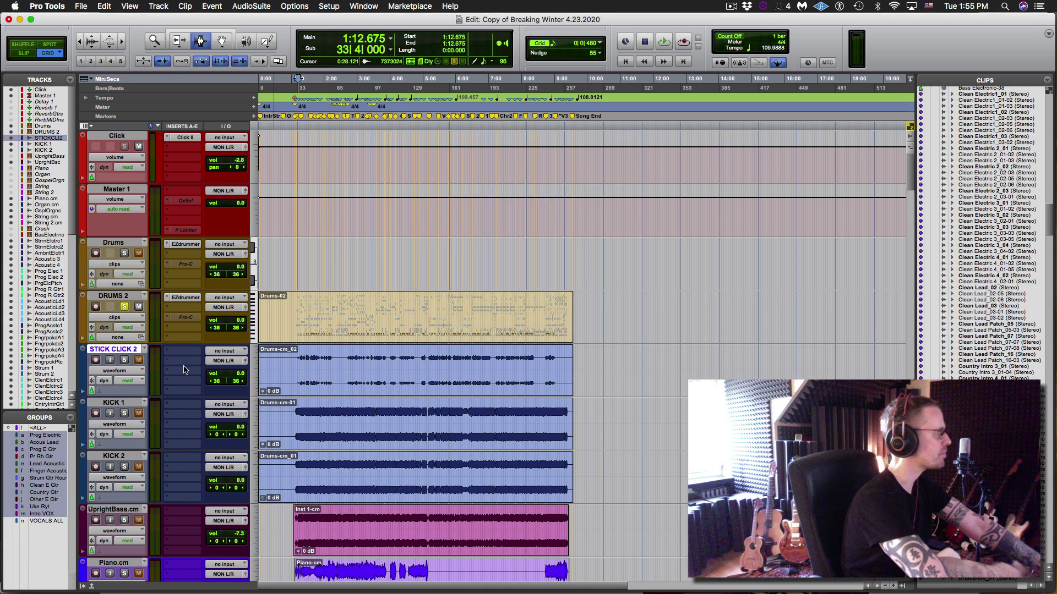
left_click(245, 361)
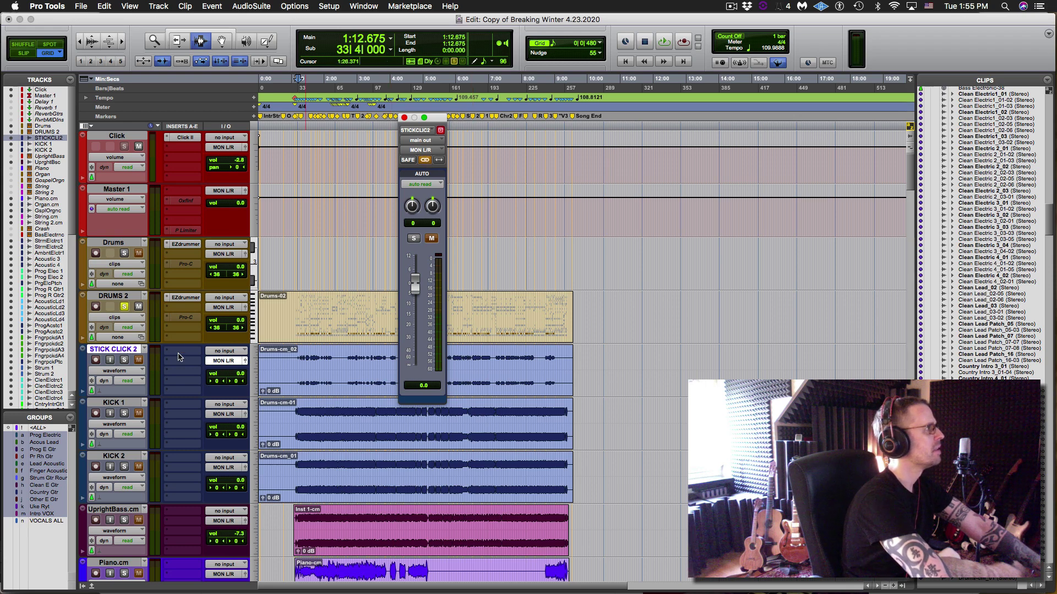
Step: Move the Drums-02 clip back onto the Drums track with the Grabber and solo Drums
double_click(304, 311)
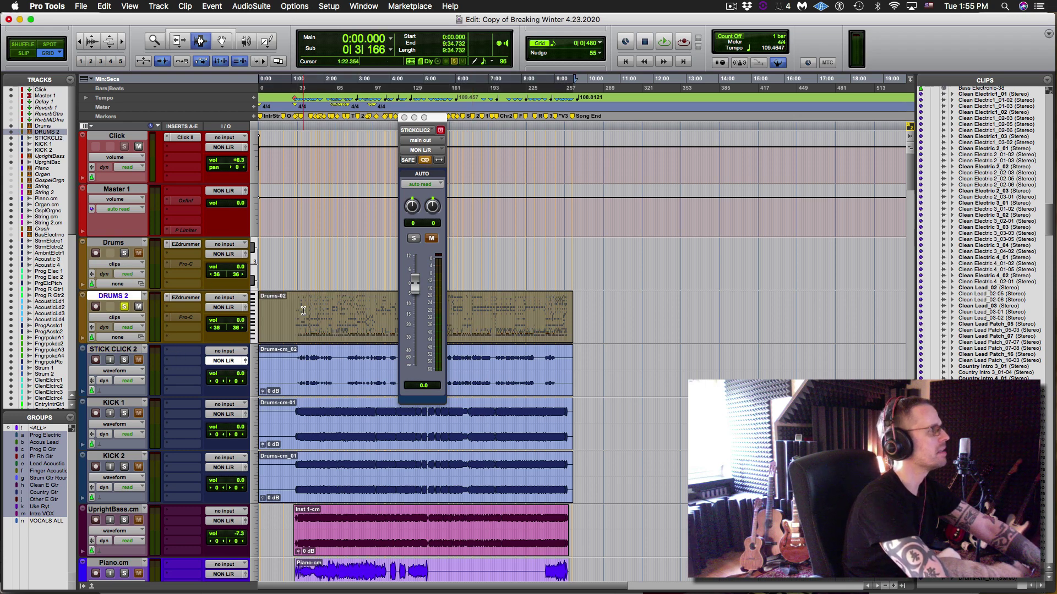
key("F8")
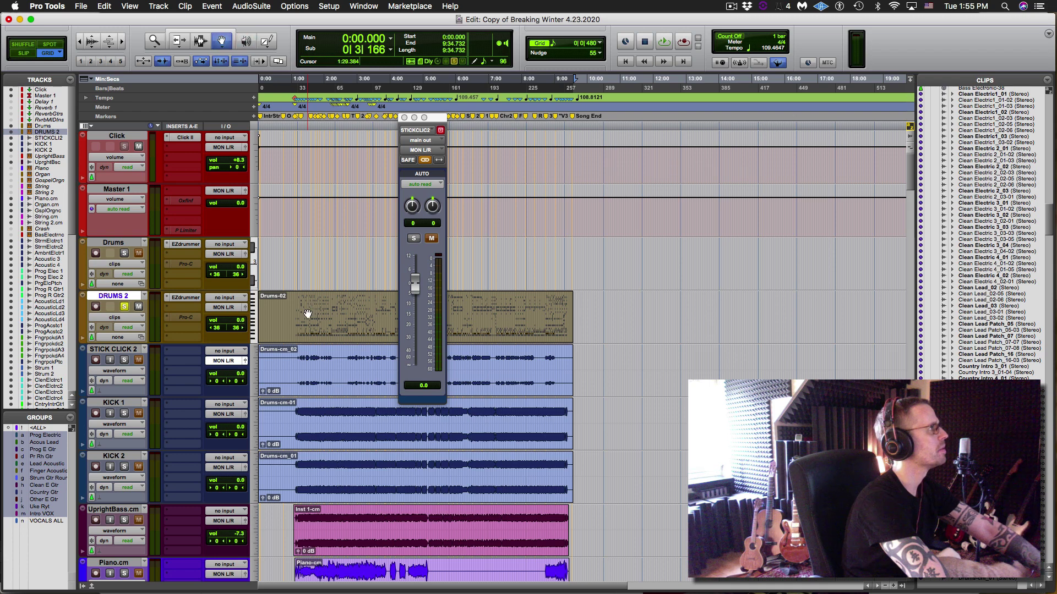
left_click_drag(308, 313, 294, 281)
left_click(125, 254, "super")
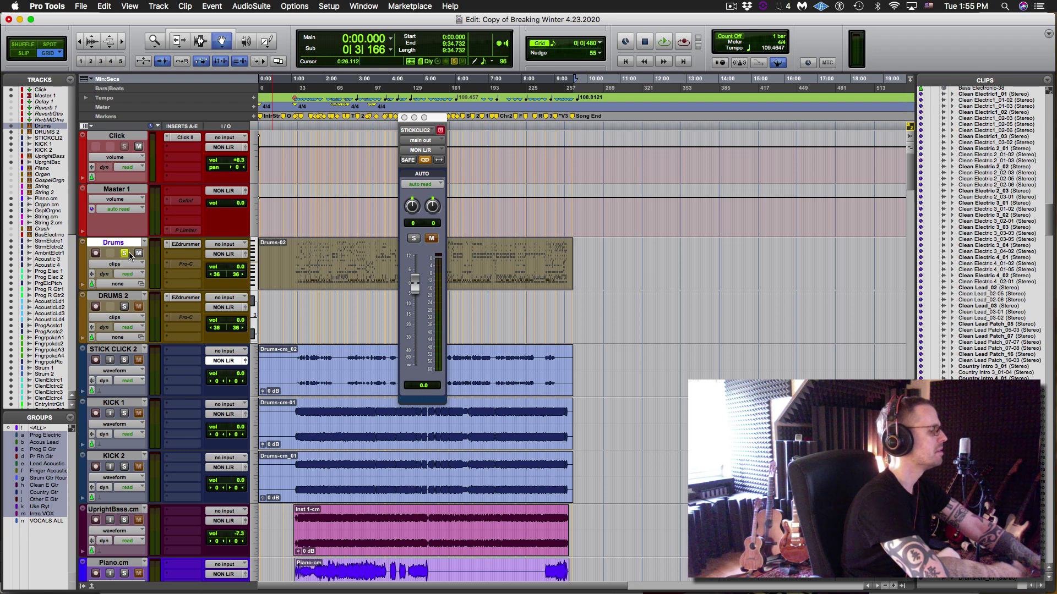
Step: Commit the Drums track and rename the new Drums.cm track to Stick click 1
key("alt+shift+c")
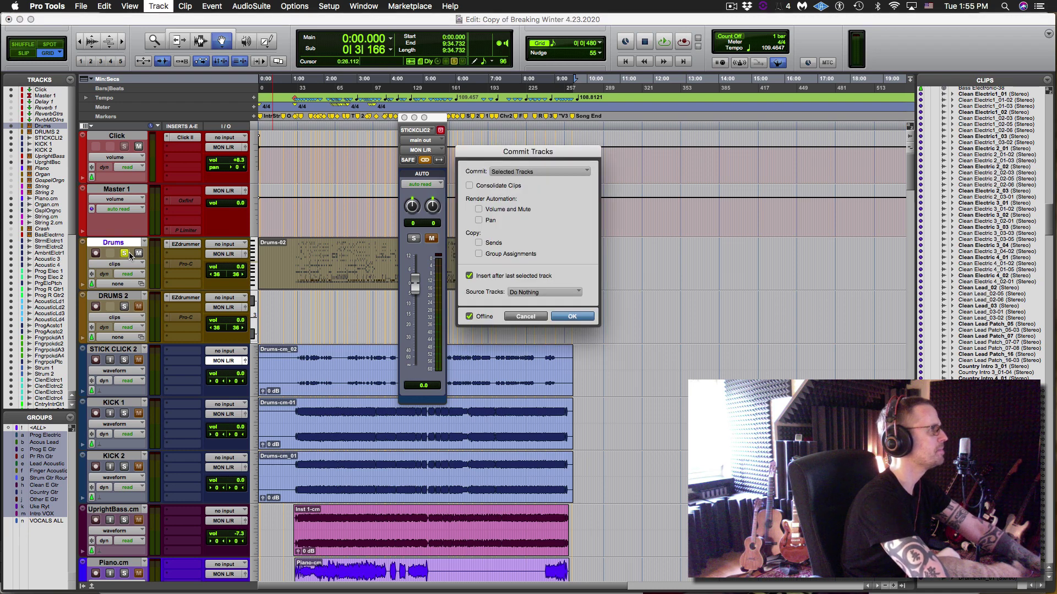
key("Return")
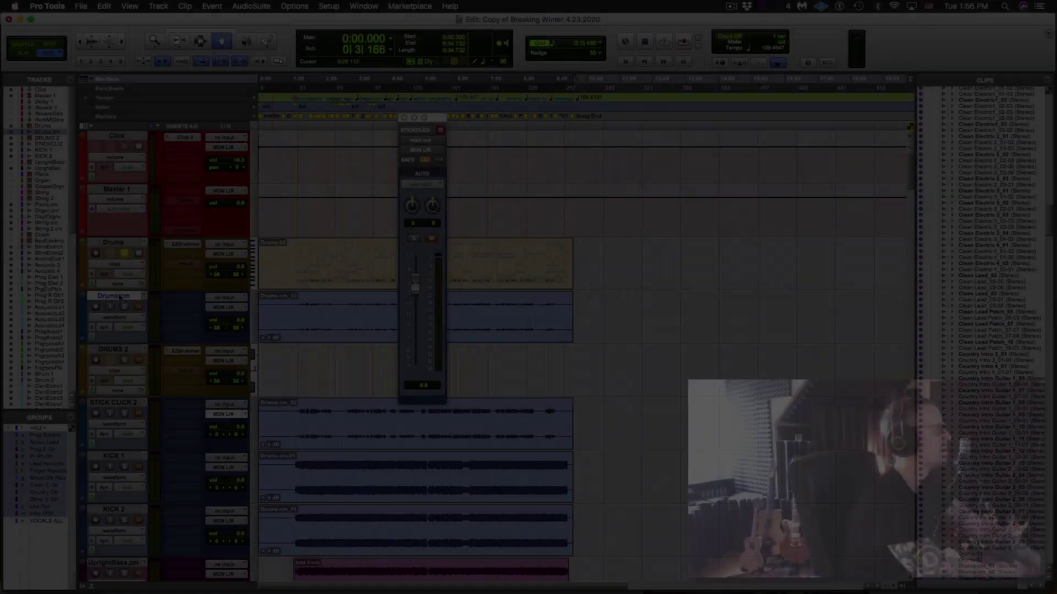
double_click(120, 297)
type("Stick click 1")
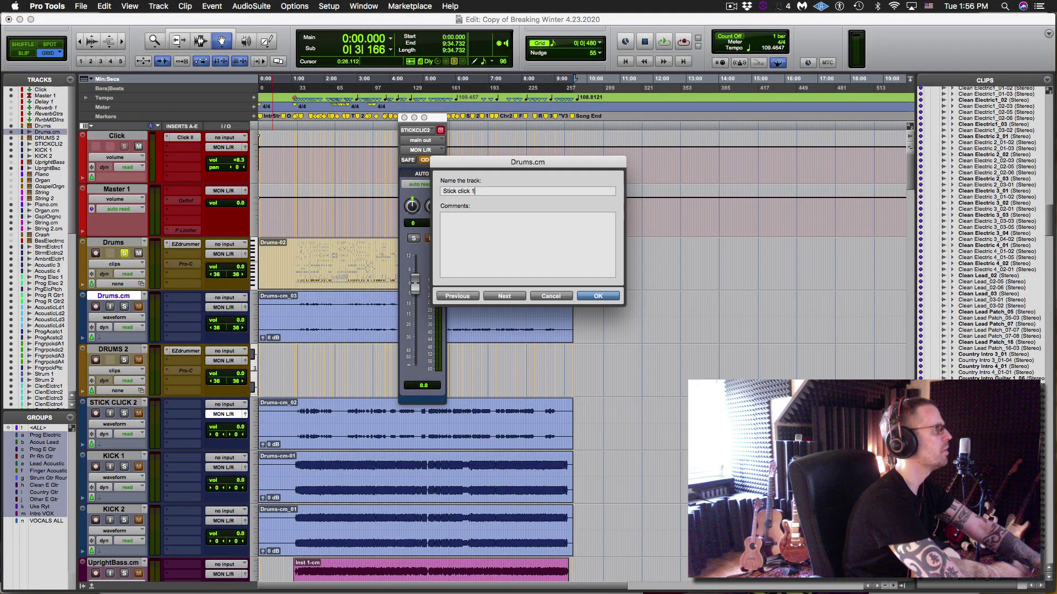
key("Return")
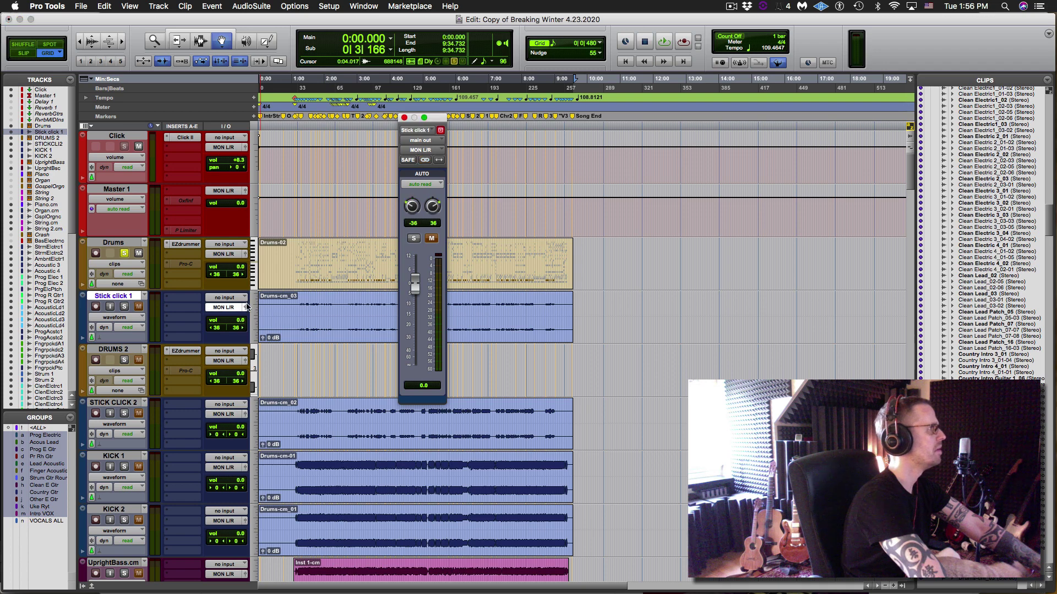
Step: Centre the pan of Stick click 1 at 0 and move it below DRUMS 2
left_click(411, 206, "alt")
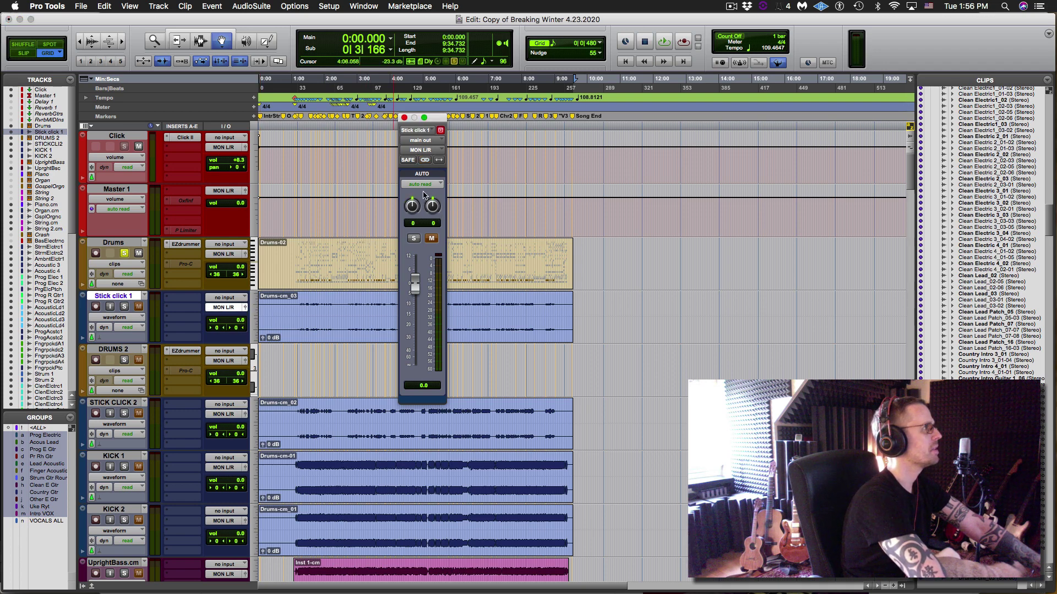
left_click(404, 117)
left_click_drag(132, 296, 135, 393)
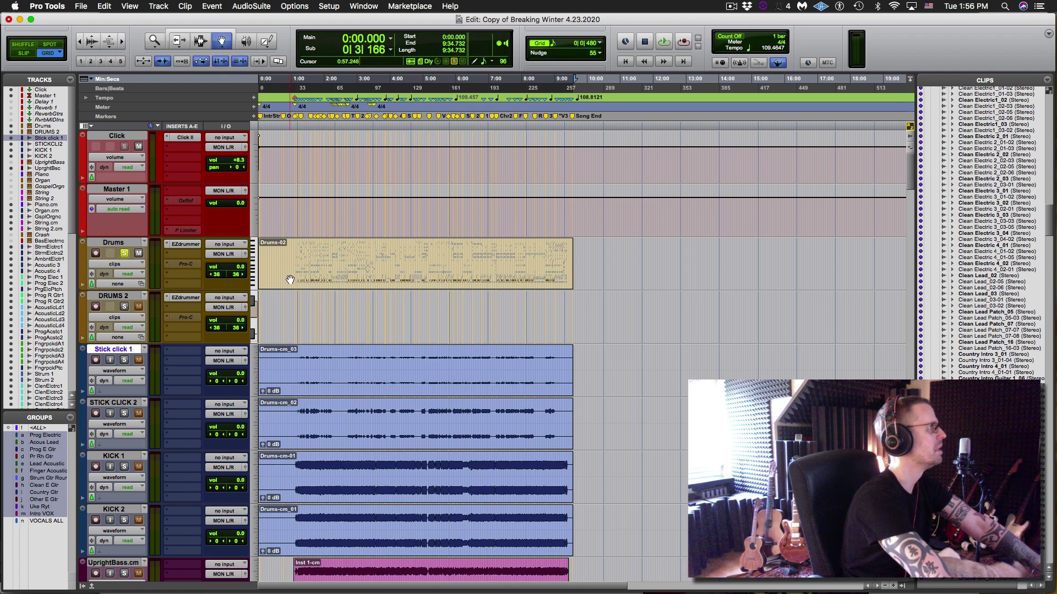
Step: Open the Drums-02 clip in the MIDI Editor and cut all of its notes
double_click(289, 270)
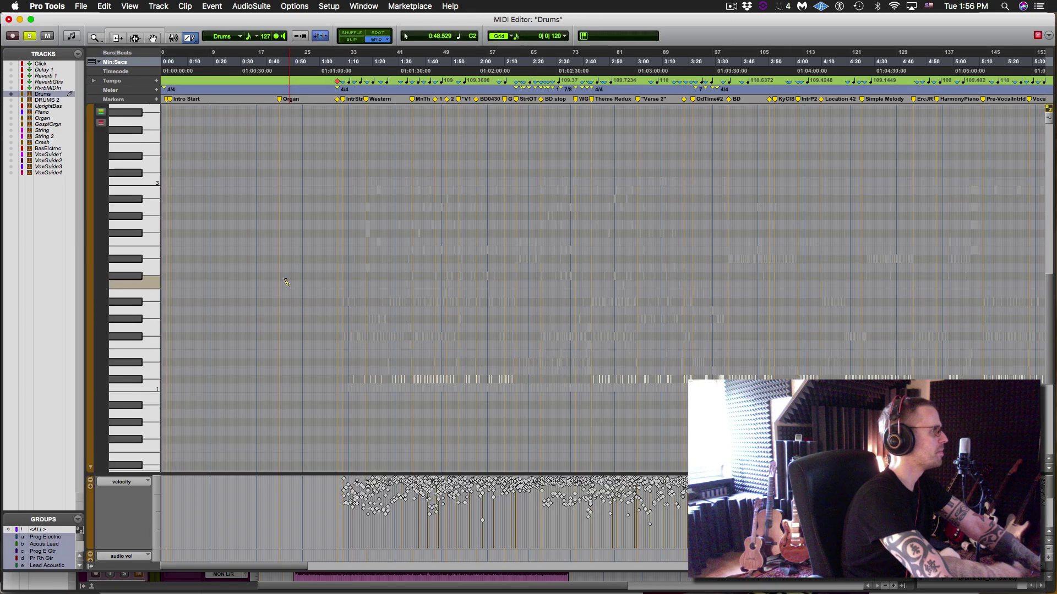
key("super+a")
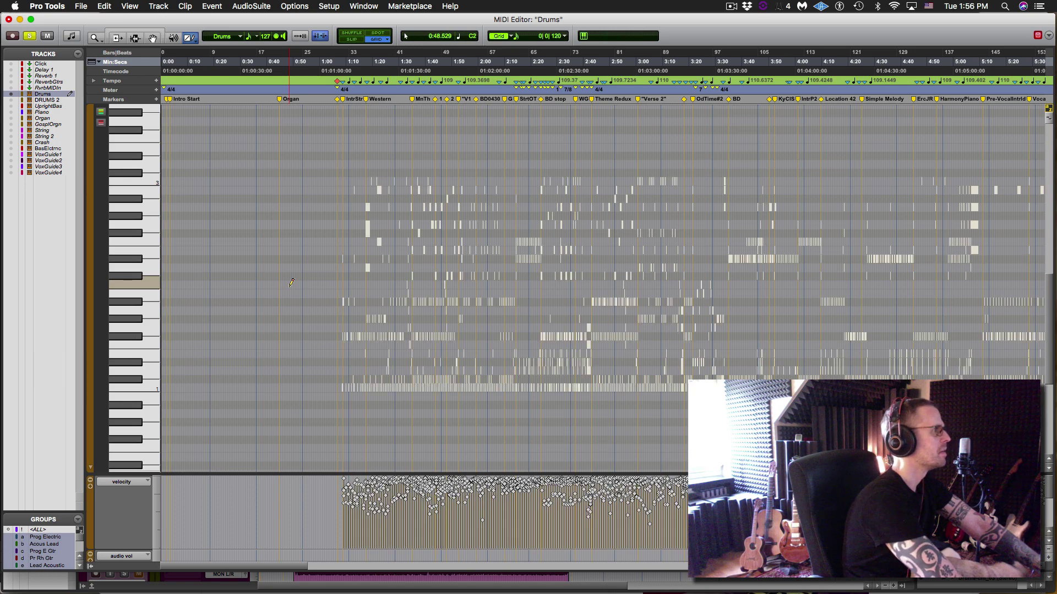
key("super+x")
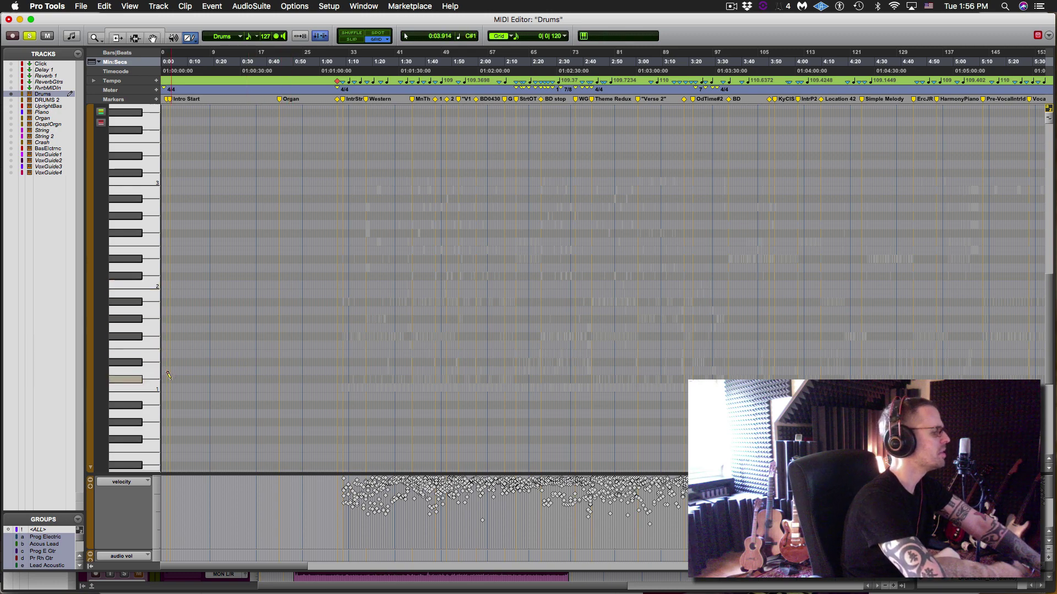
key("super+bracketleft")
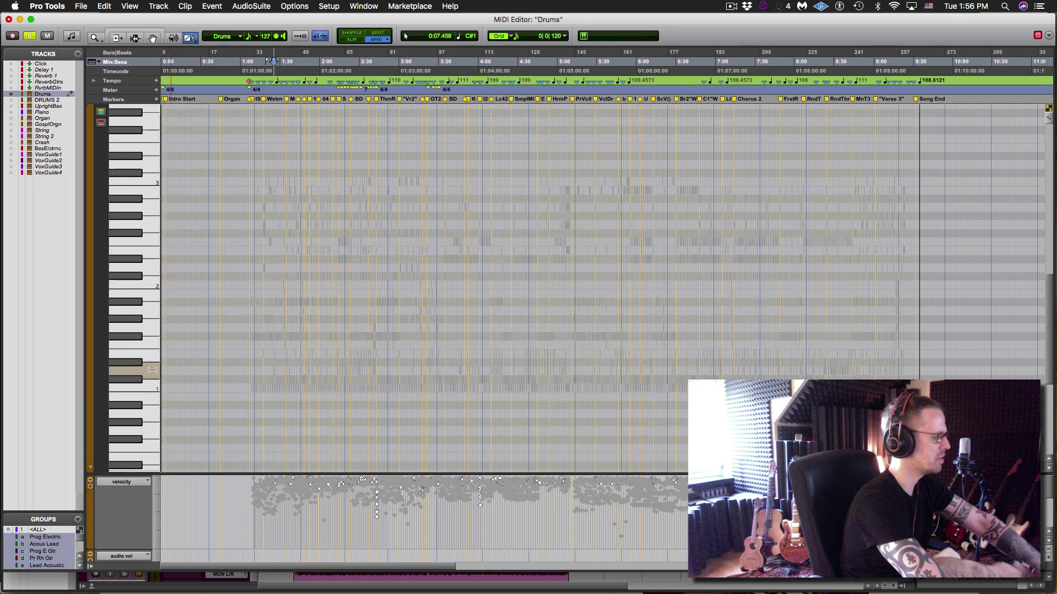
Step: Paste back only one drum pitch's notes into the clip and save the session
left_click(152, 370)
key("super+c")
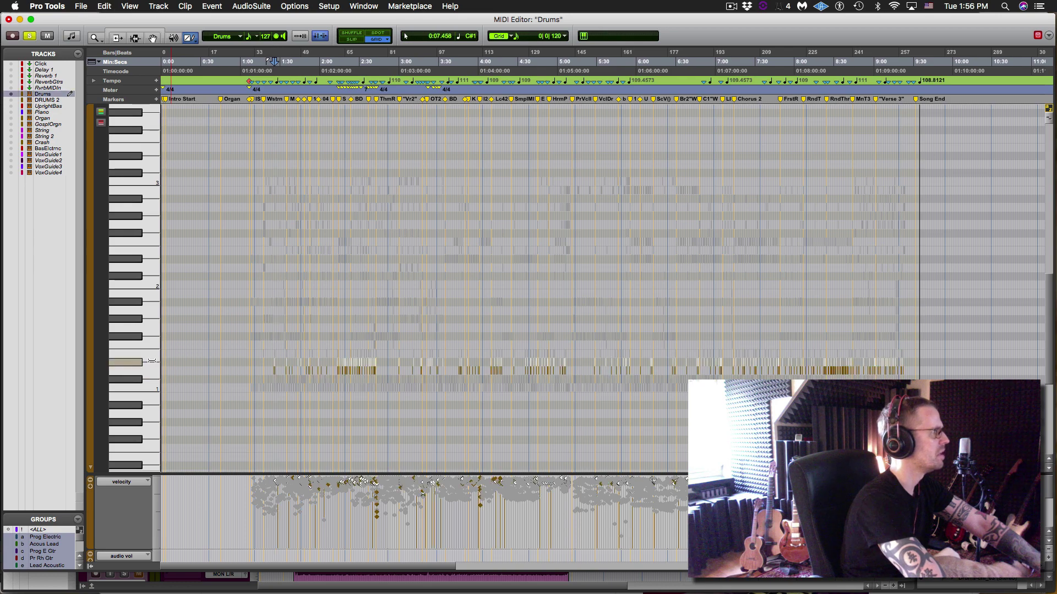
key("super+v")
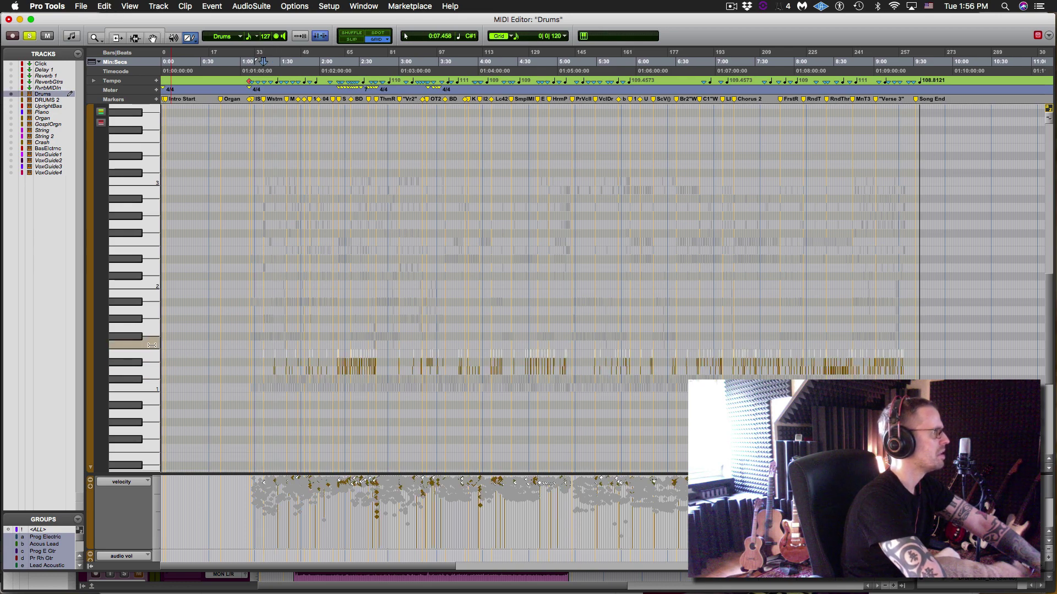
left_click(285, 364)
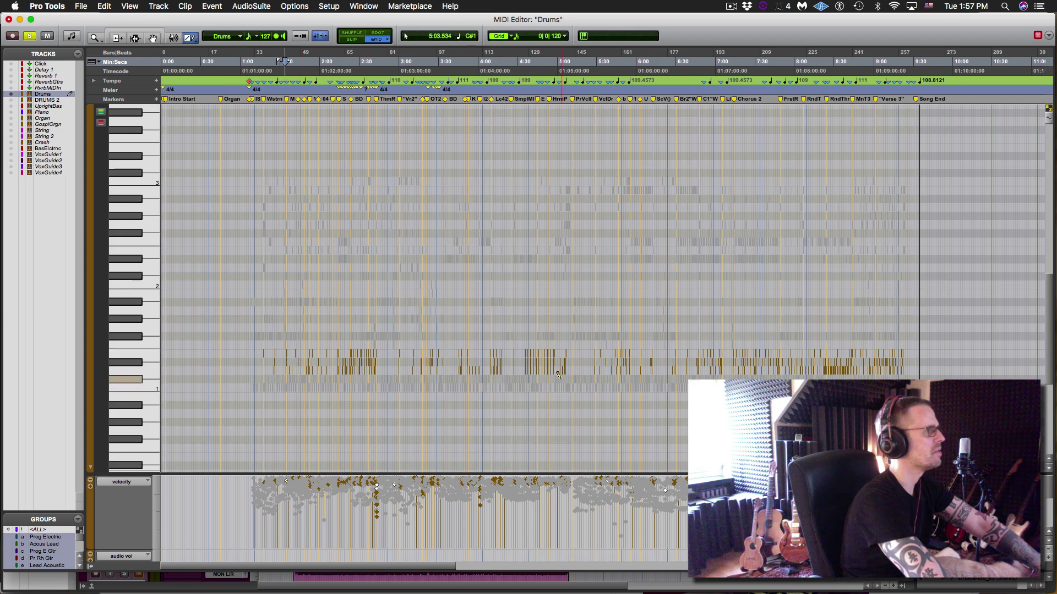
key("super+s")
Step: Commit the edited Drums-02 clip's Drums track to audio
key("super+w")
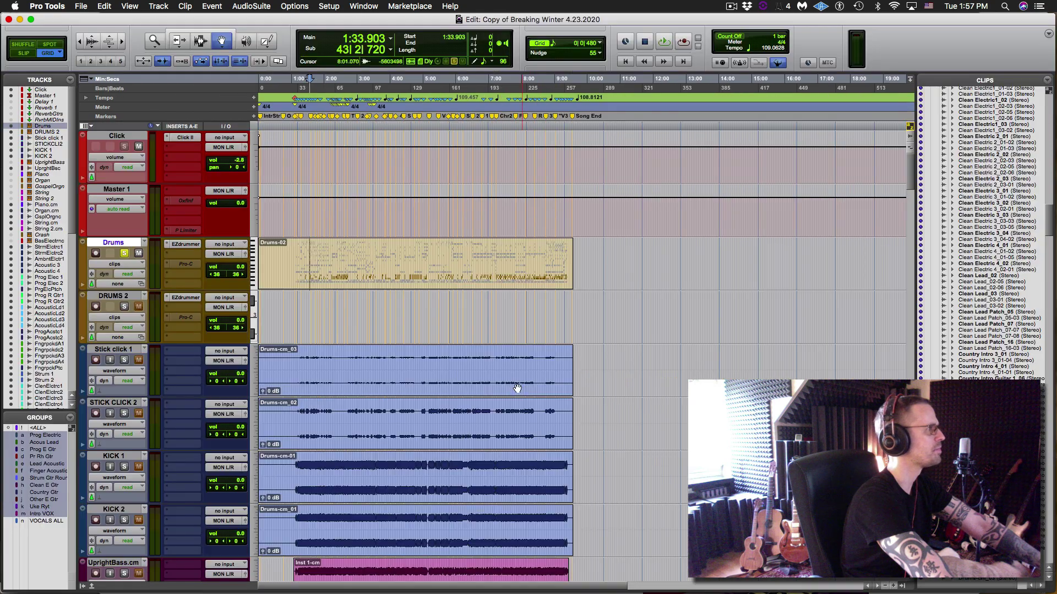
left_click(376, 262)
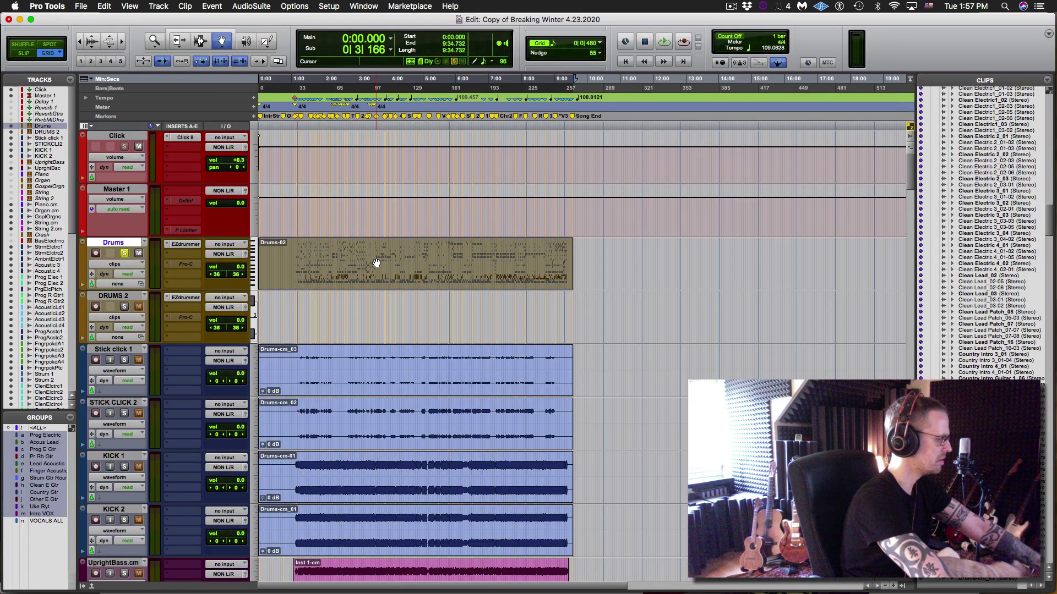
key("alt+super+c")
key("Return")
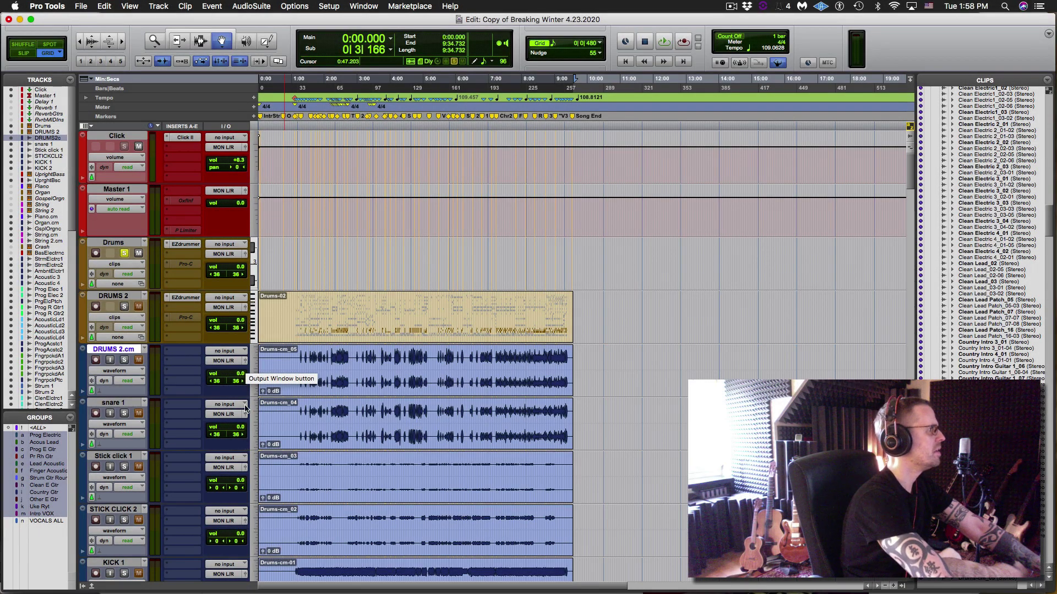
Step: Centre the pan of snare 1 and DRUMS 2.cm, linking DRUMS 2.cm's pan controls
left_click(245, 414)
left_click(411, 206, "alt")
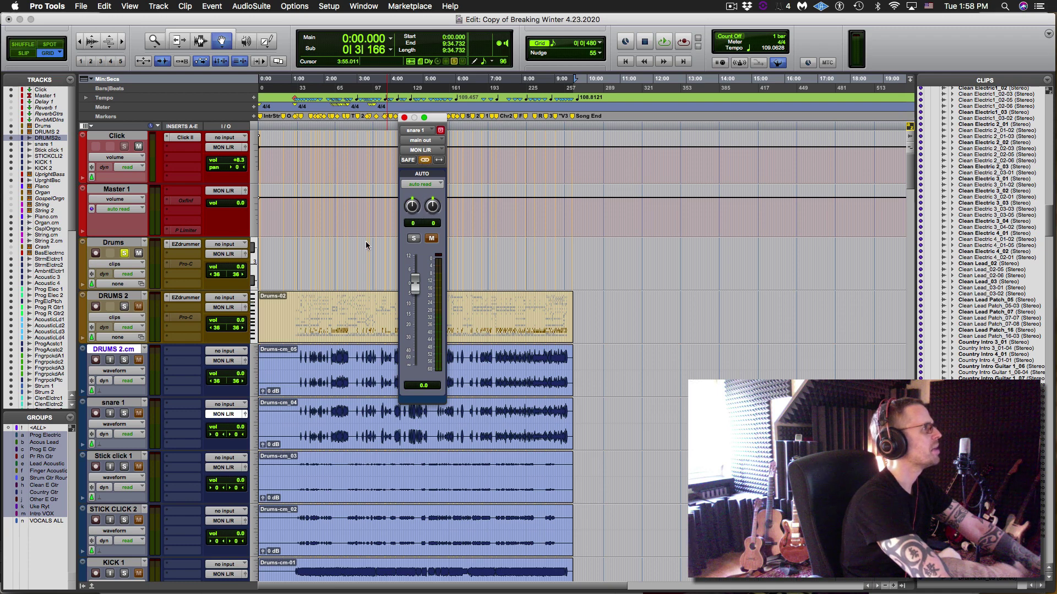
left_click(245, 360)
left_click(412, 207, "alt")
left_click(425, 159)
Step: Rename the DRUMS 2.cm track to 'snare 2' and open the DRUMS 2 clip's notes
double_click(113, 353)
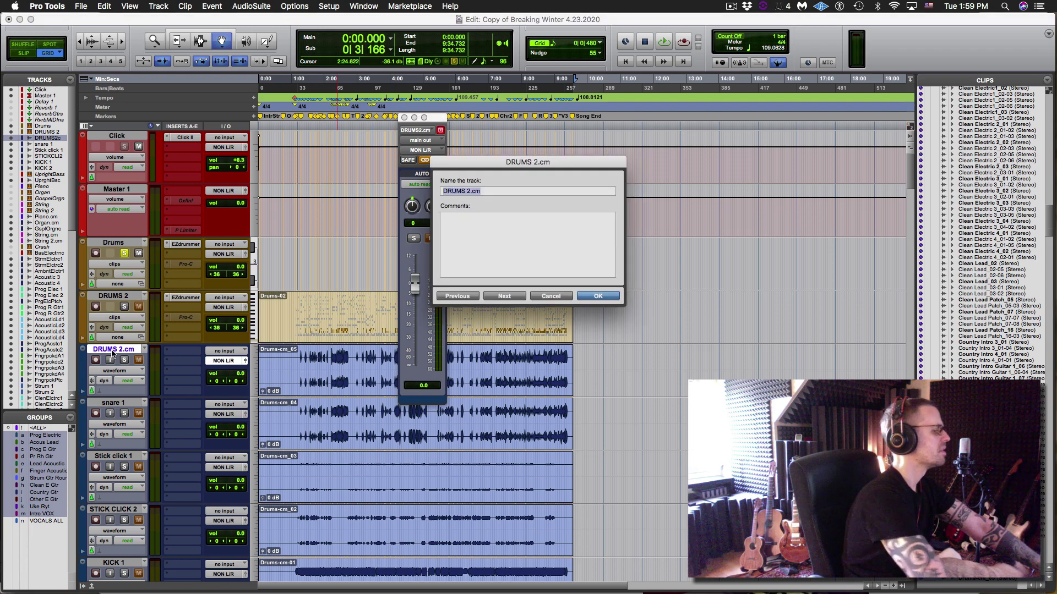
type("snare 2")
key("Return")
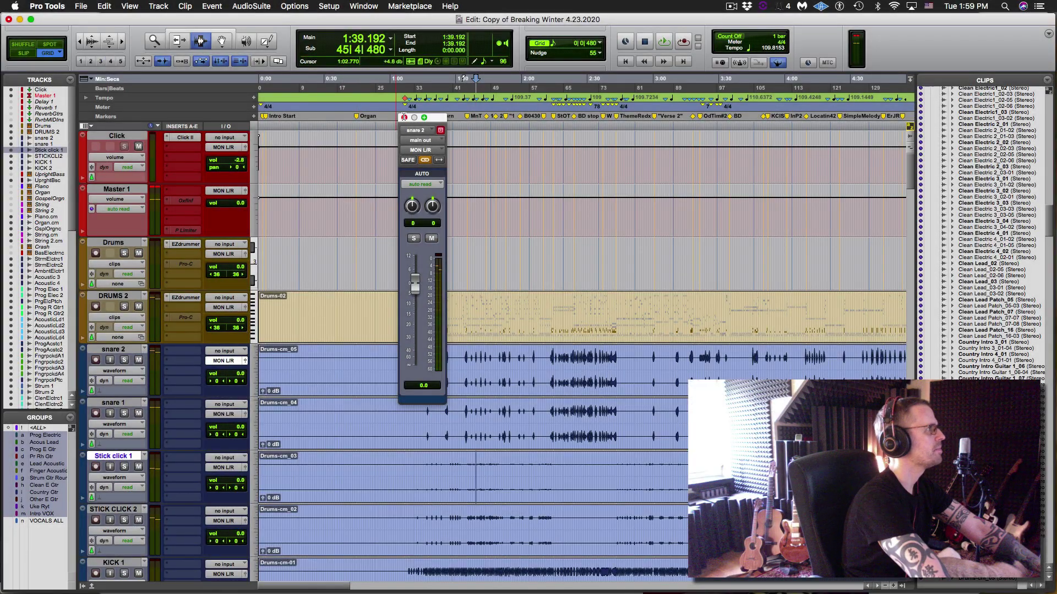
left_click(404, 117)
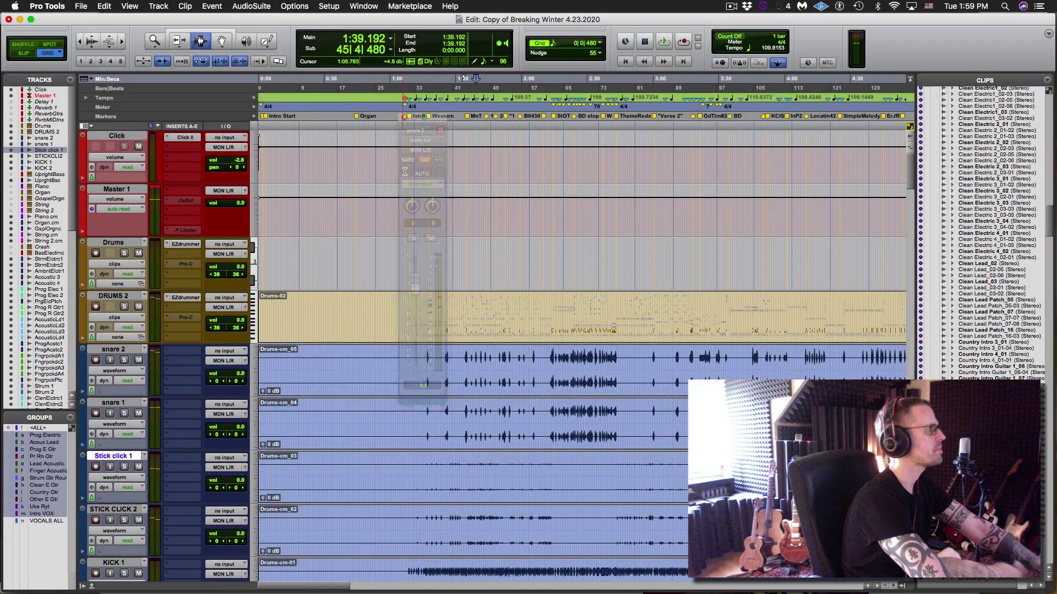
double_click(501, 312)
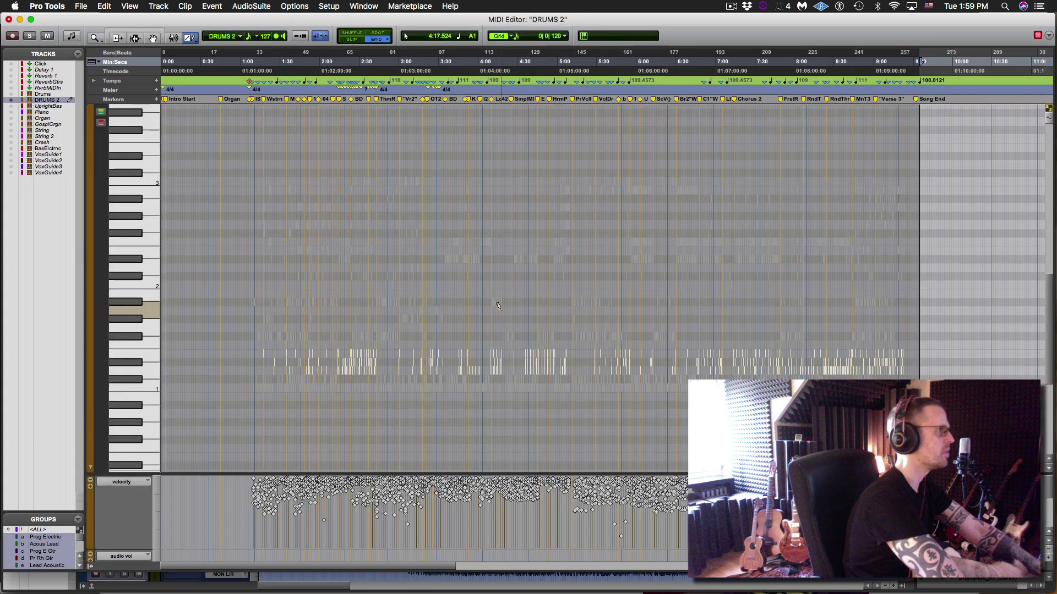
Step: Select all DRUMS 2 notes, then single out one drum pitch's notes and copy them
key("super+a")
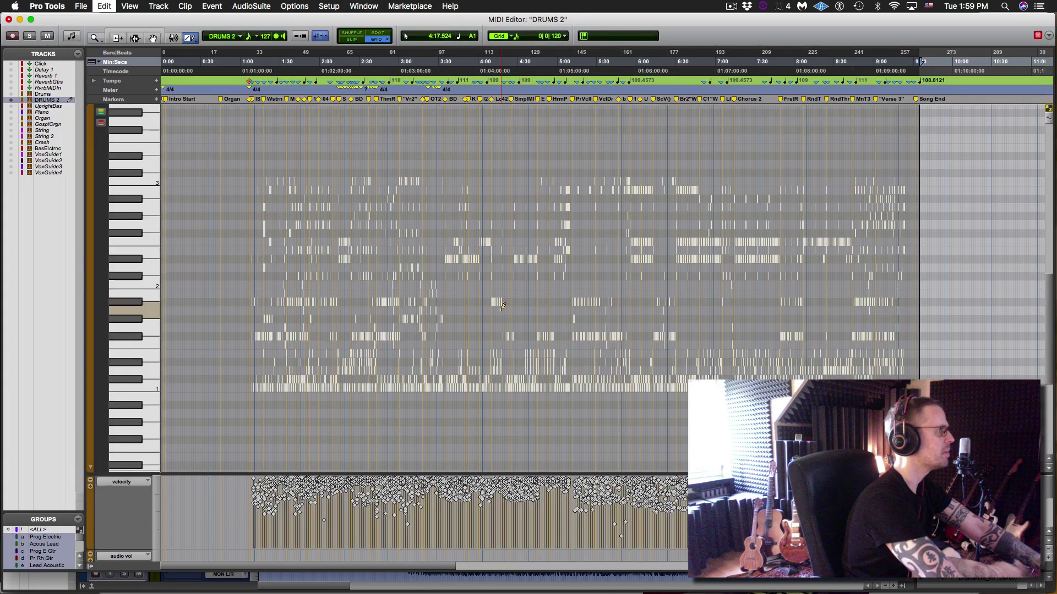
left_click(158, 364)
key("super+bracketright")
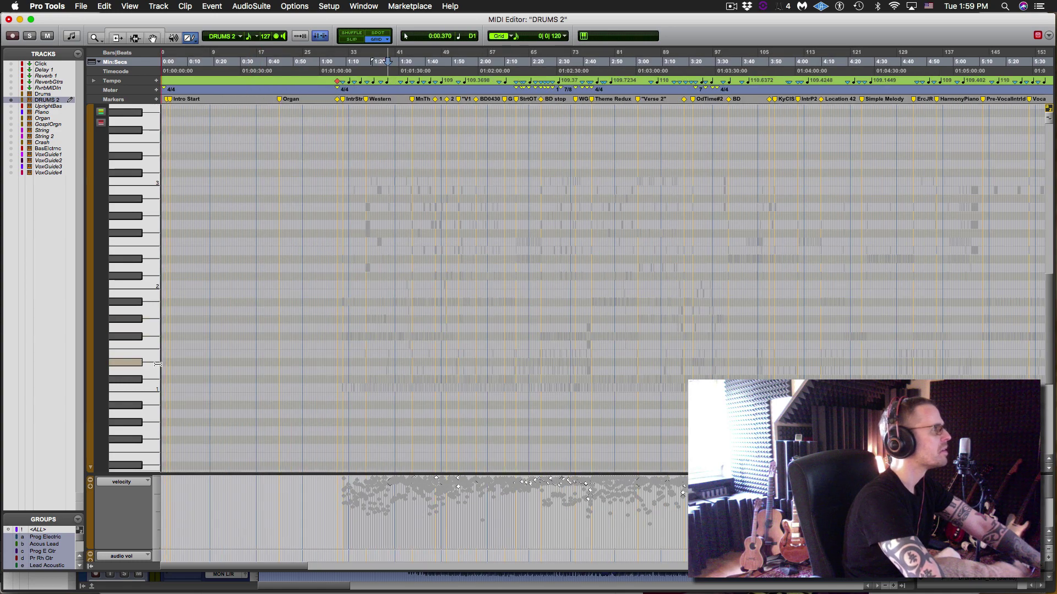
key("super+bracketleft")
key("super+bracketleft")
key("super+bracketleft")
key("super+bracketleft")
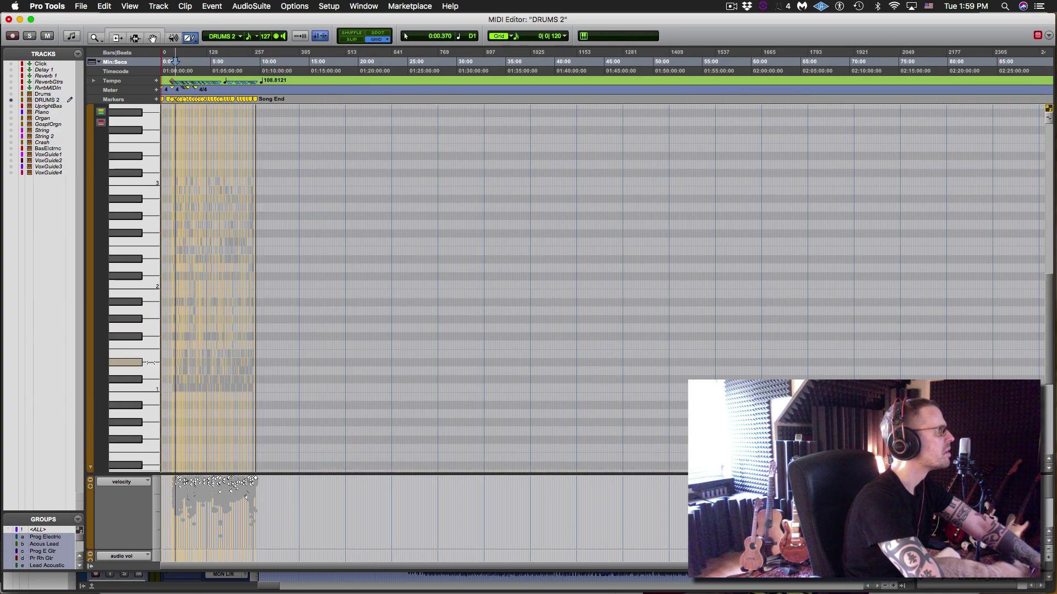
left_click(150, 347)
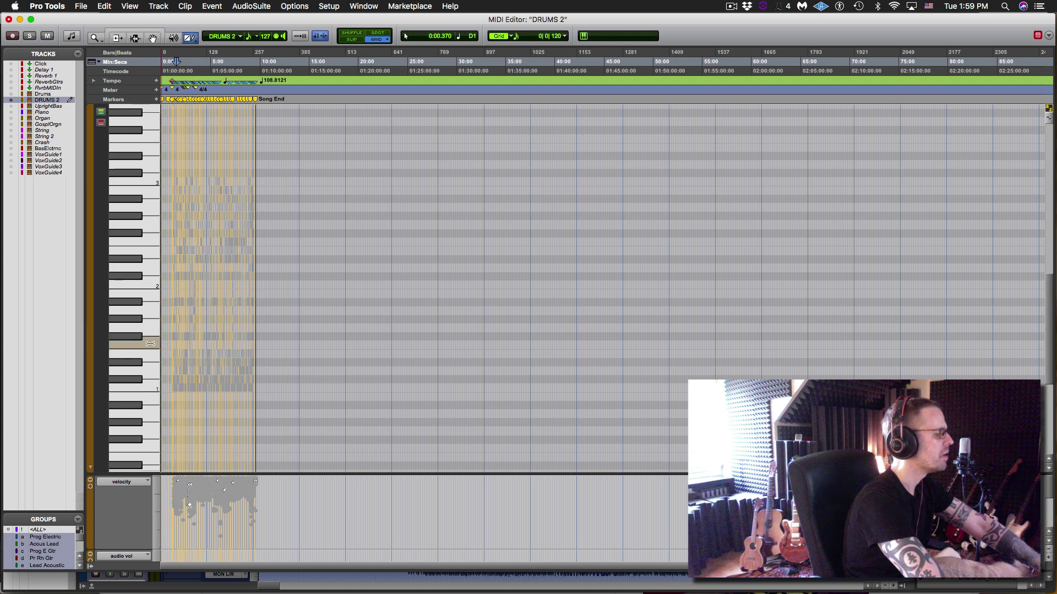
key("super+c")
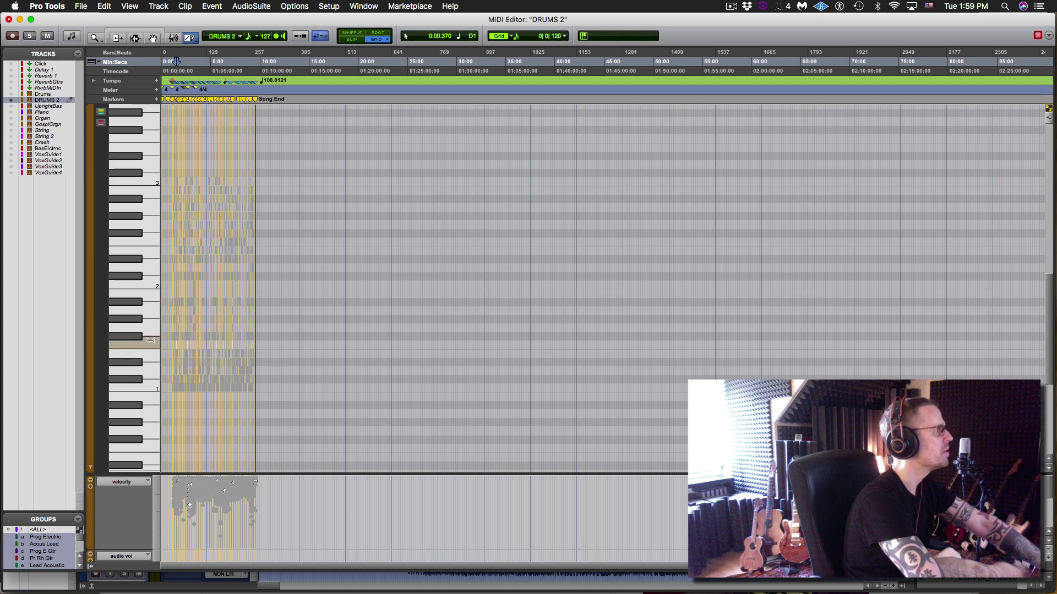
Step: Step through the other drum pitch rows on the mini-keyboard, selecting each row's notes
left_click(150, 337)
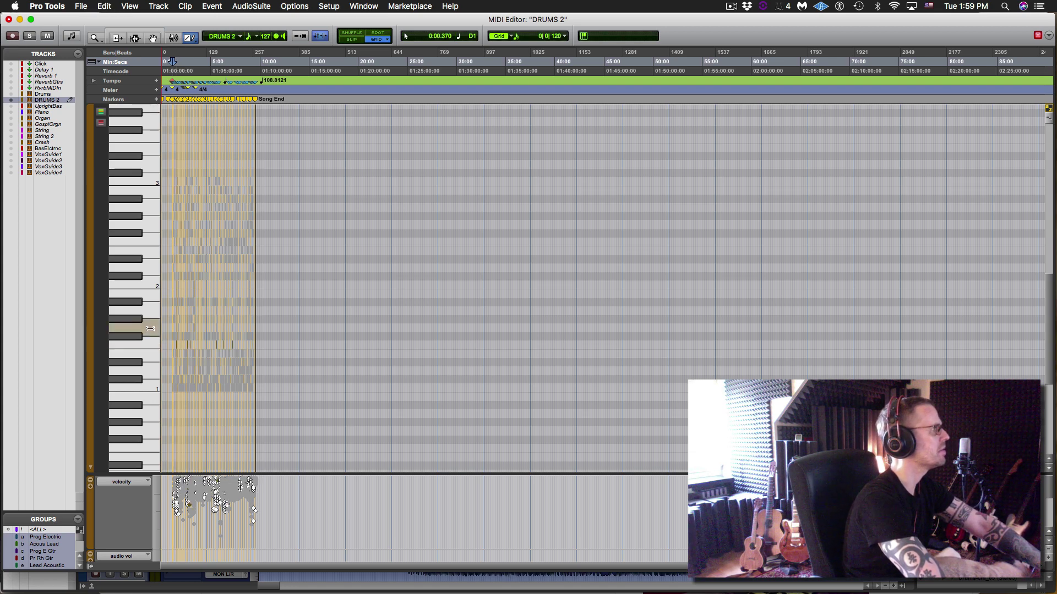
left_click(151, 321)
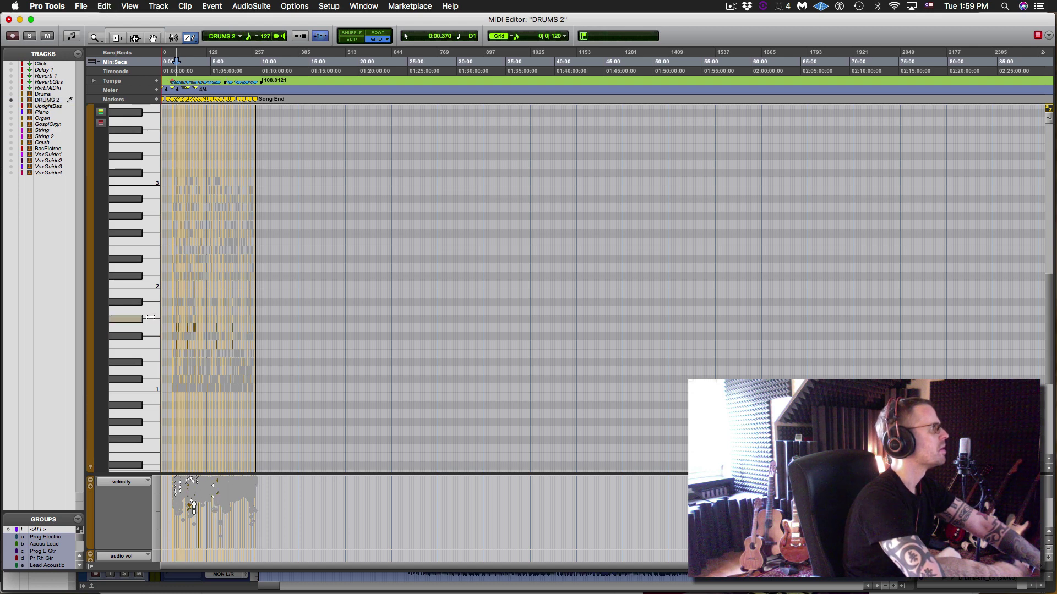
left_click(150, 310)
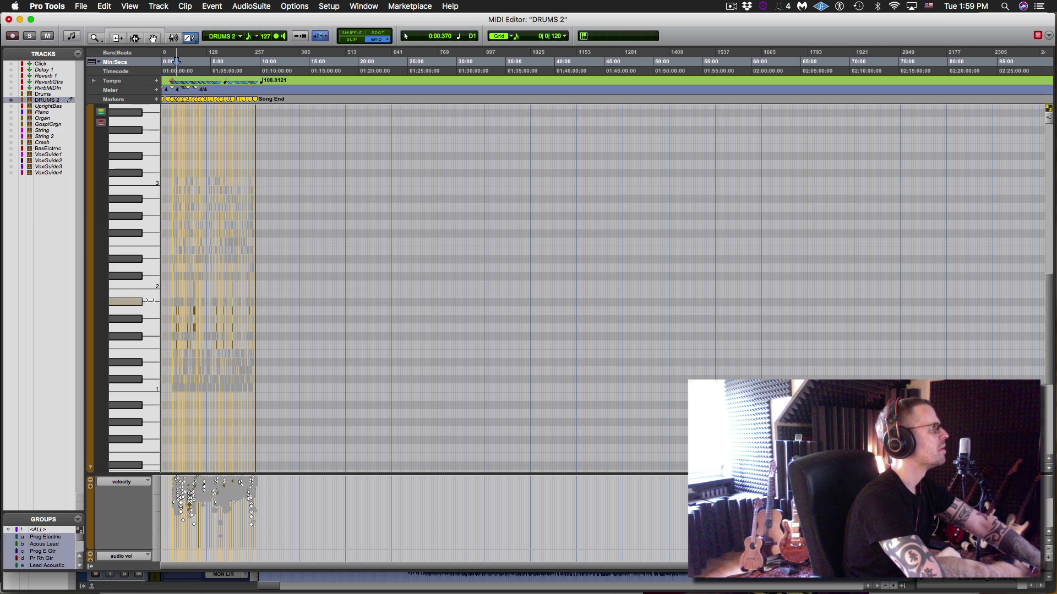
left_click(150, 291)
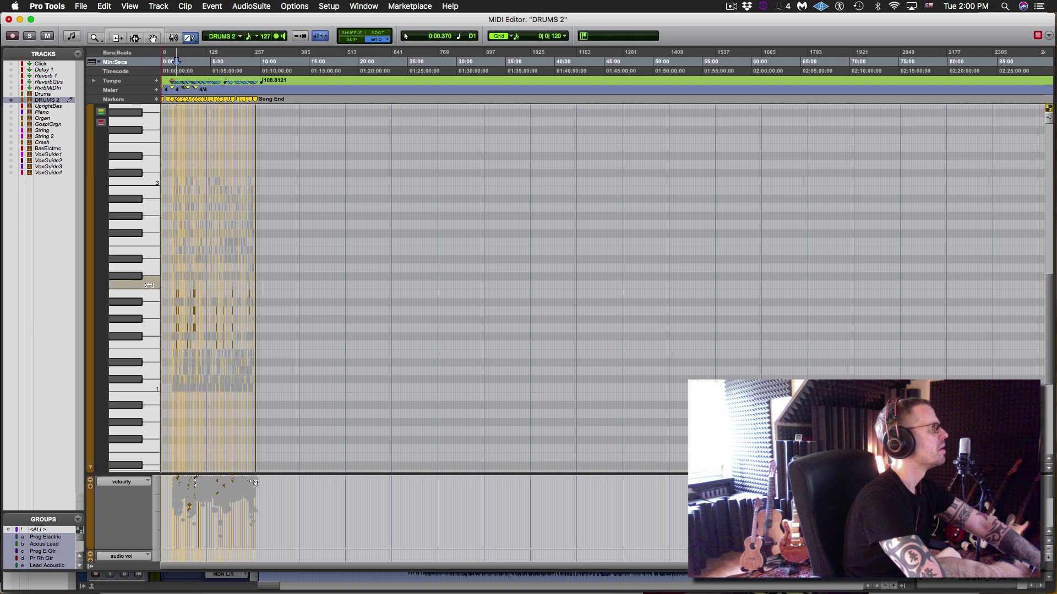
left_click(150, 276)
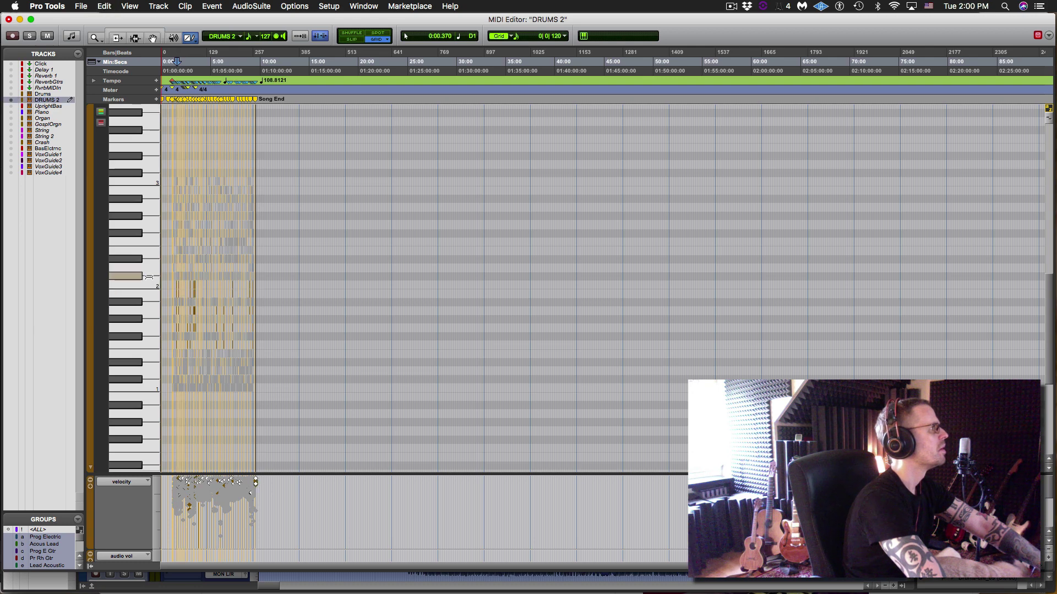
left_click(150, 283)
left_click(155, 295)
left_click(154, 302)
left_click(154, 310)
left_click(154, 326)
left_click(150, 344)
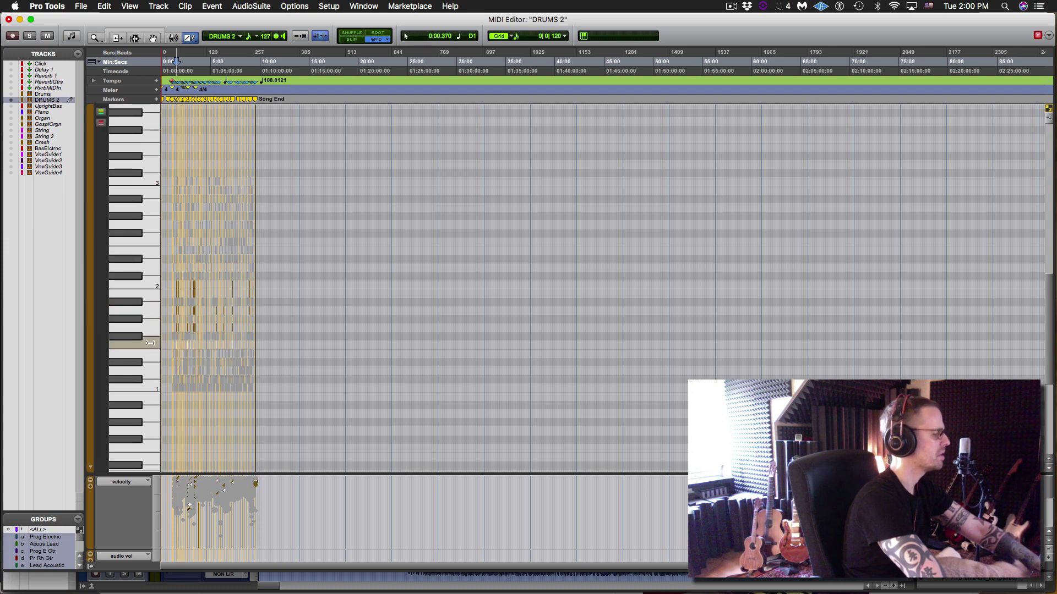
key("super+bracketright")
key("super+bracketright")
key("super+bracketright")
key("super+bracketright")
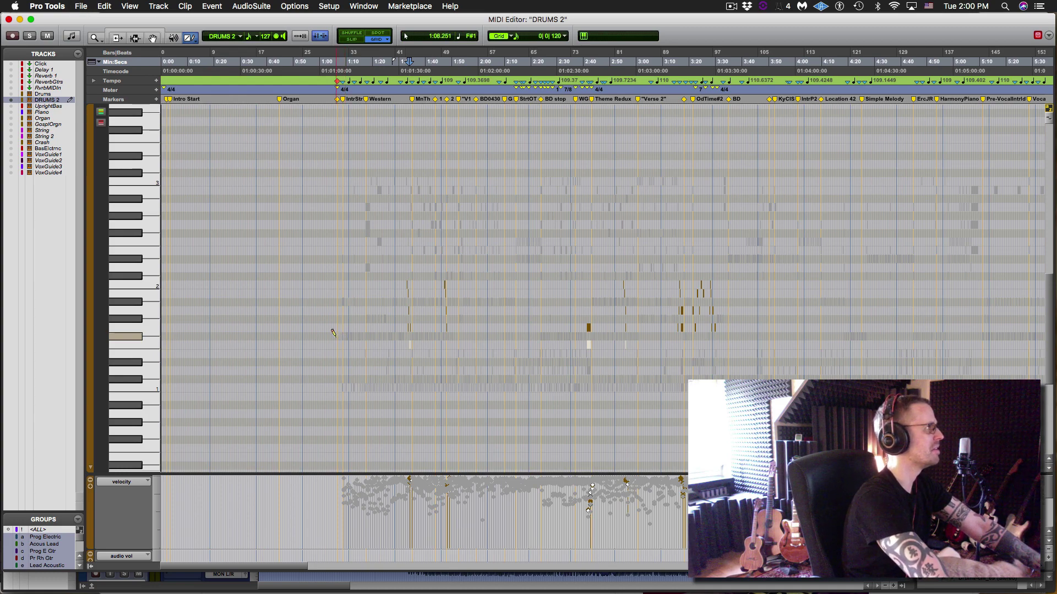
Step: Commit the DRUMS 2 clip to a new DRUMS 2.cm audio track and inspect it at 3:22.818
key("super+equal")
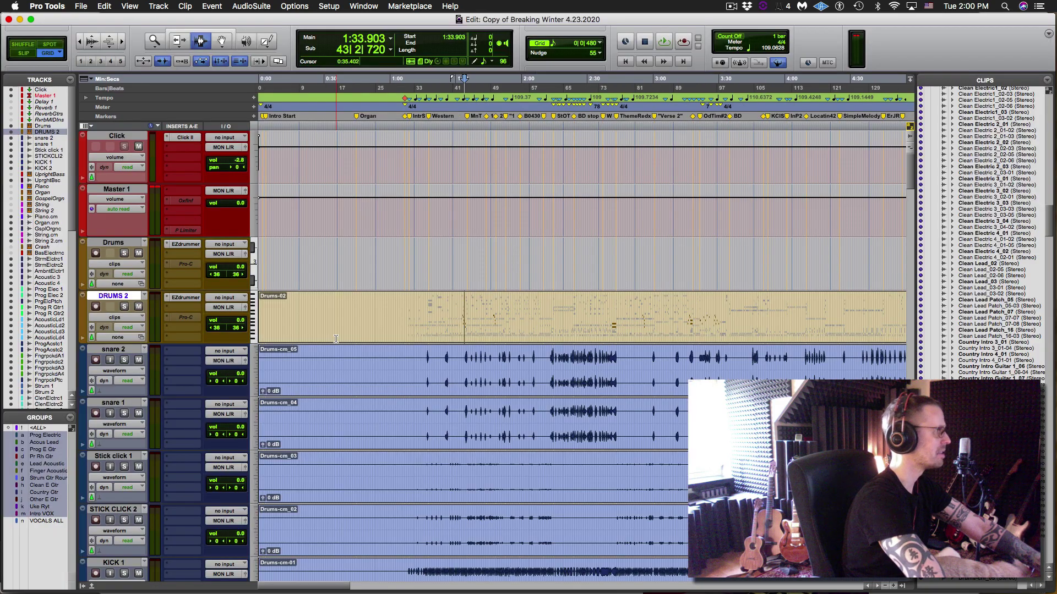
double_click(385, 311)
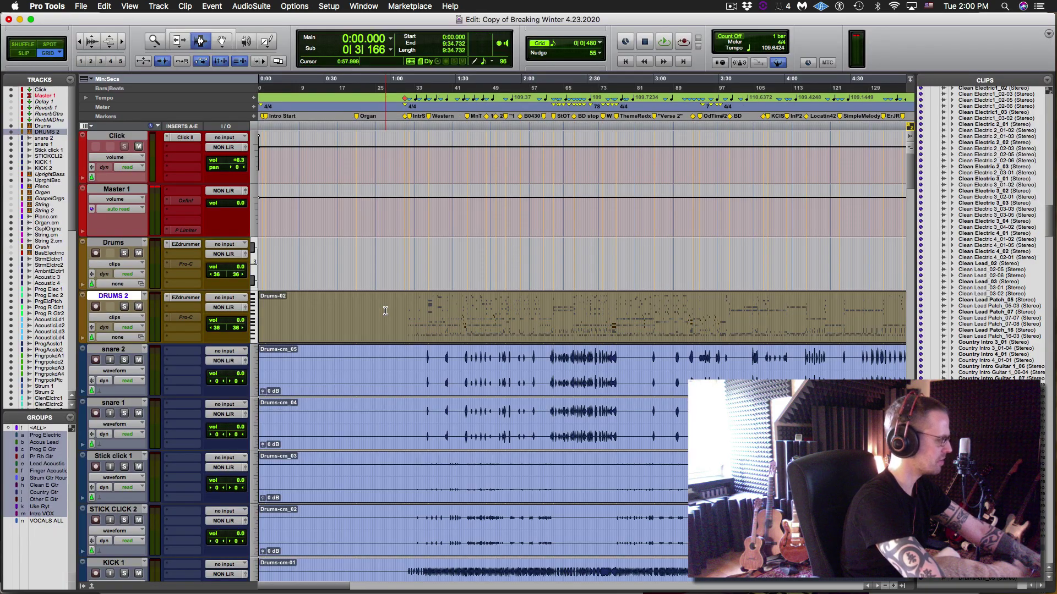
key("alt+shift+super+c")
key("Return")
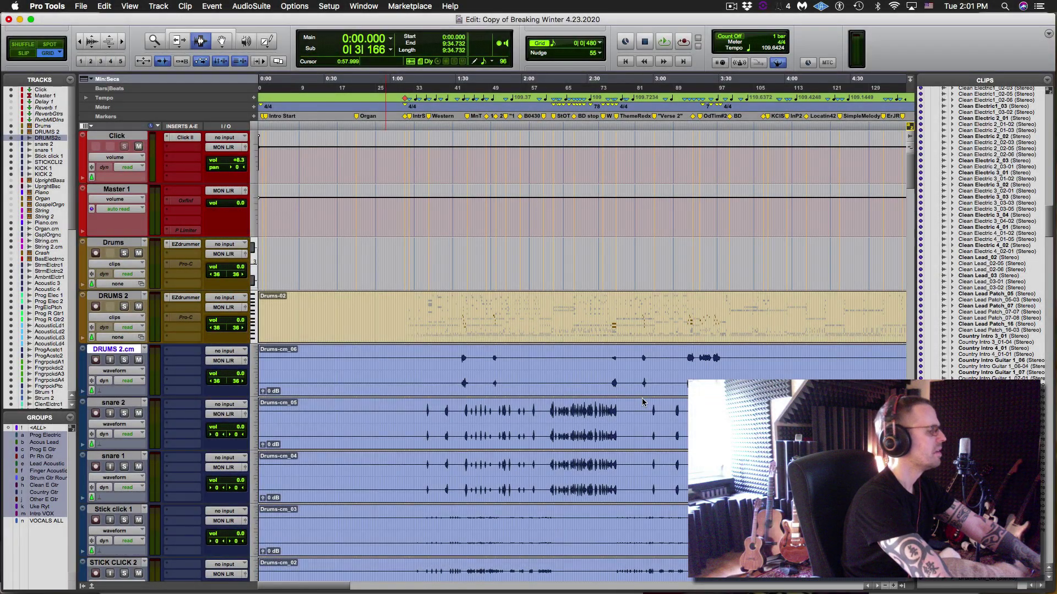
key("super+bracketleft")
left_click(481, 369)
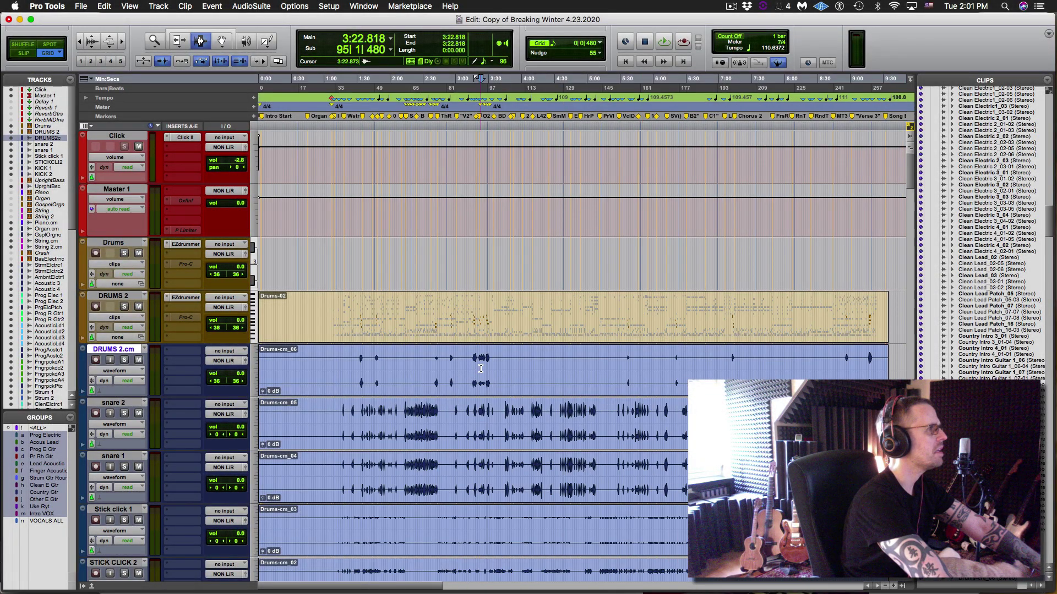
key("super+bracketright")
key("super+bracketright")
key("super+bracketright")
key("super+bracketright")
key("super+bracketright")
key("super+bracketright")
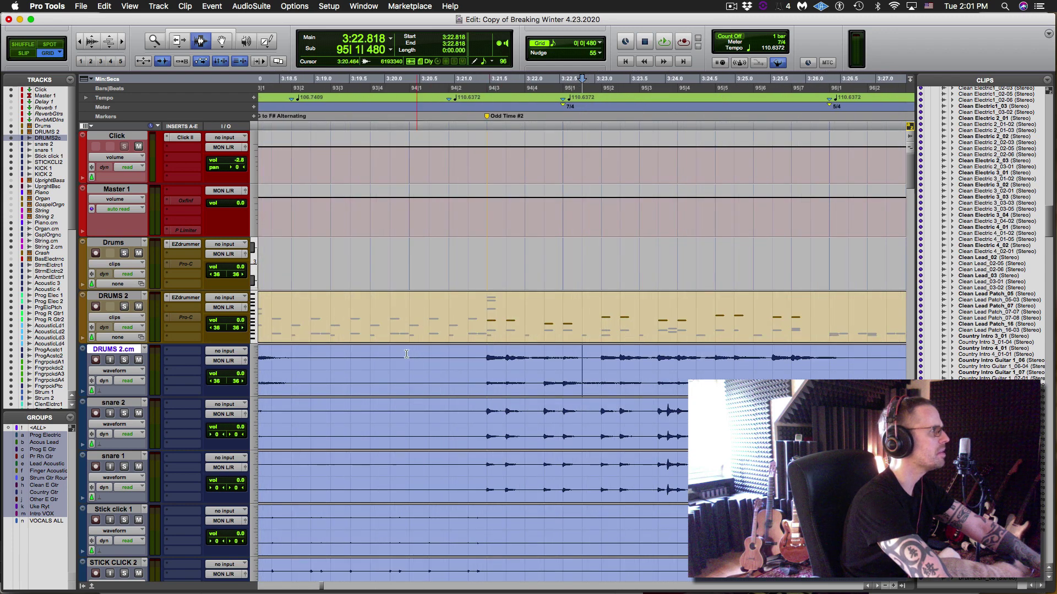
key("super+bracketleft")
key("super+bracketleft")
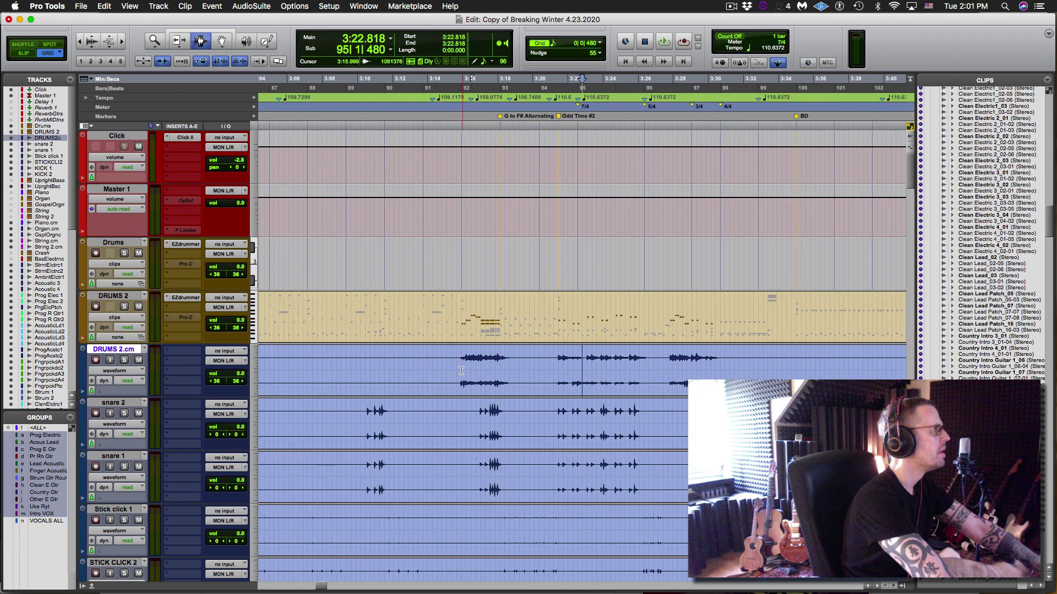
Step: Rename DRUMS 2.cm to 'Toms 2' and spread its linked pan to 100 left/100 right
double_click(123, 351)
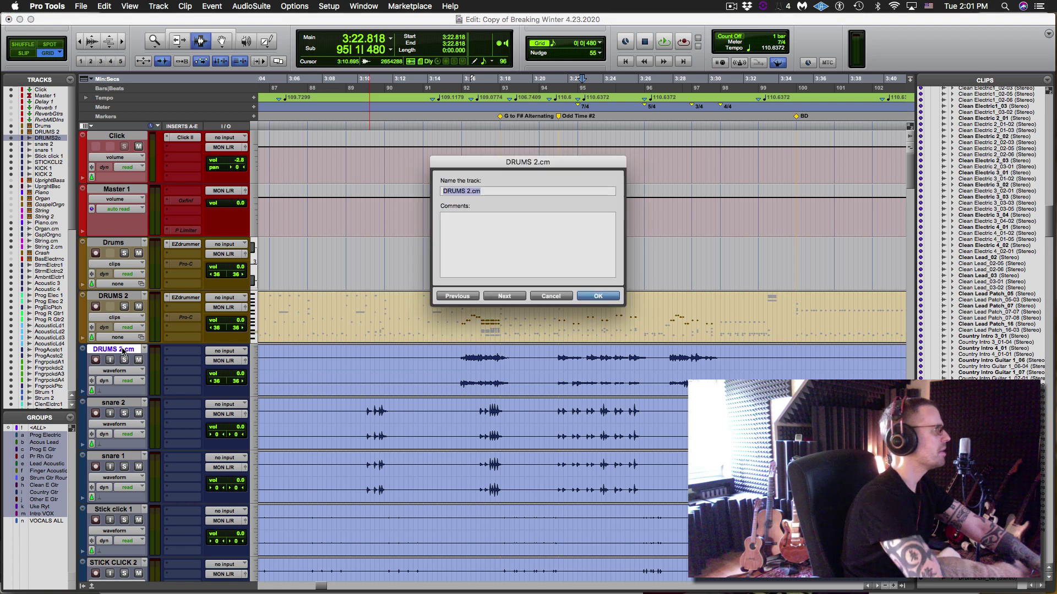
key("Return")
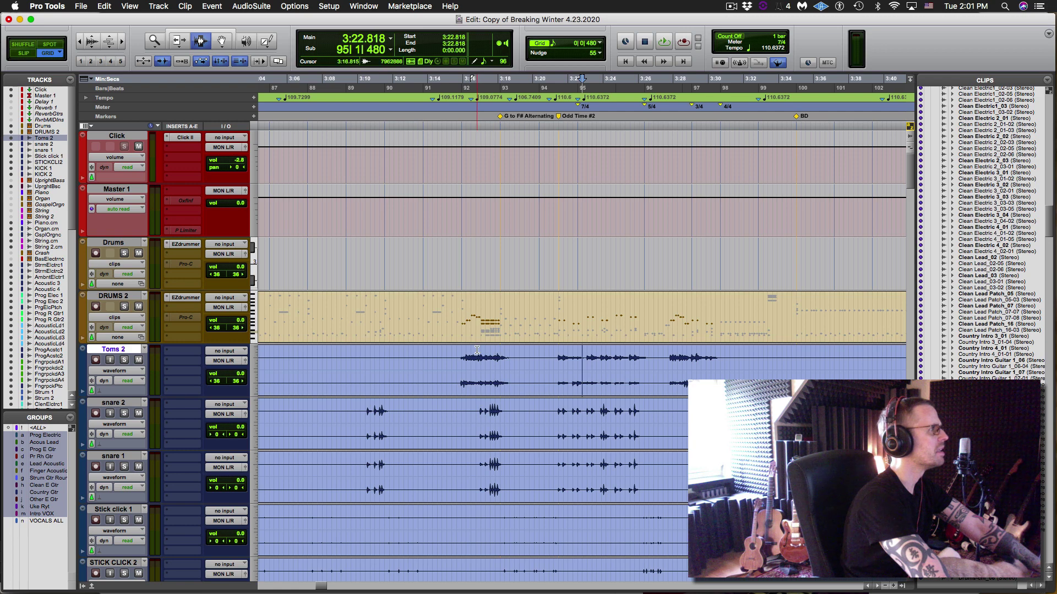
left_click(246, 361)
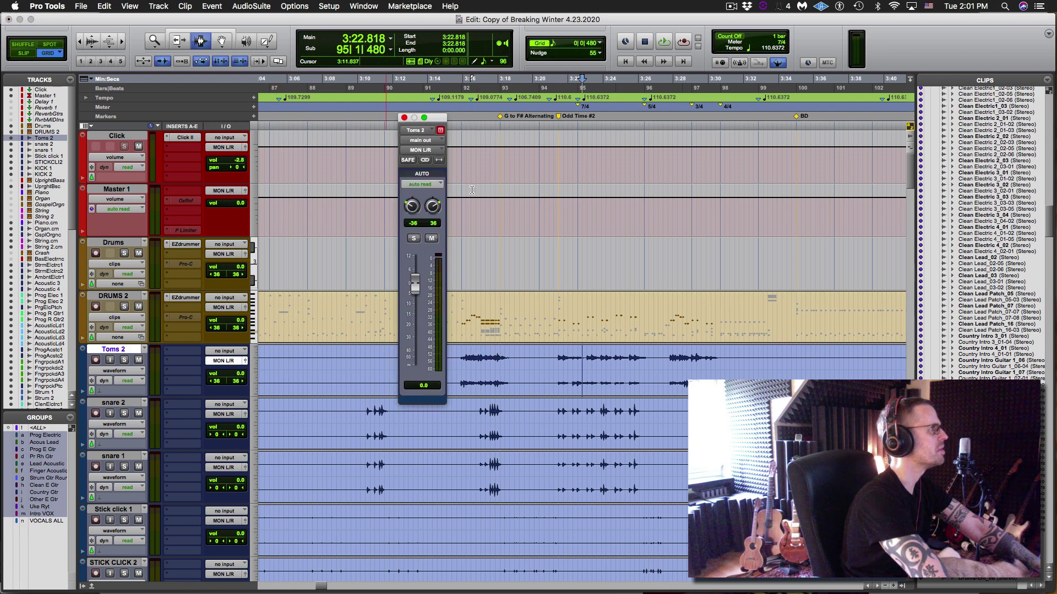
left_click(412, 207, "alt")
left_click(425, 160)
left_click_drag(412, 206, 409, 324)
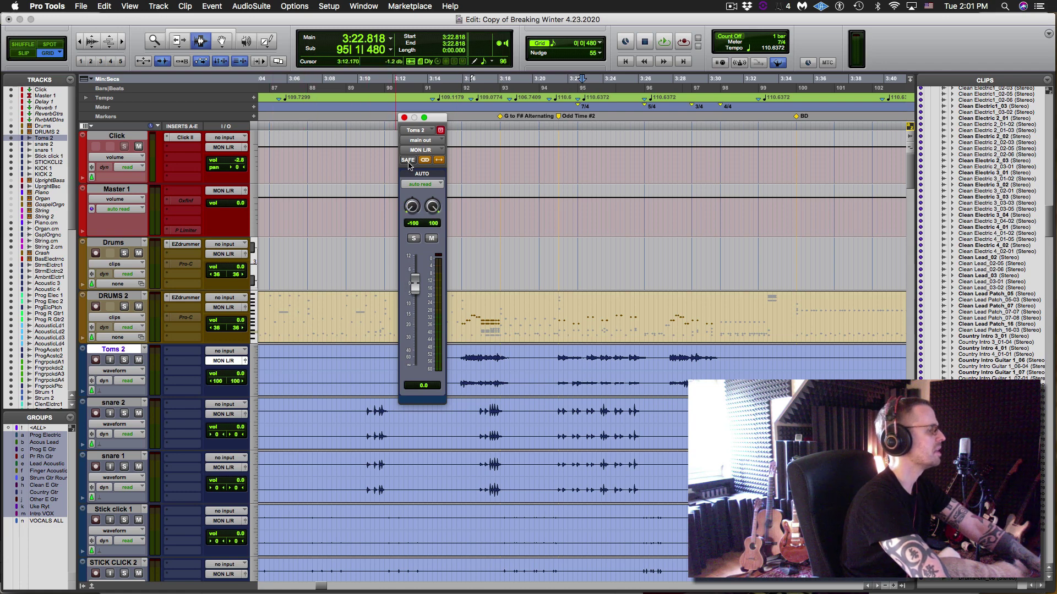
key("super+w")
key("F8")
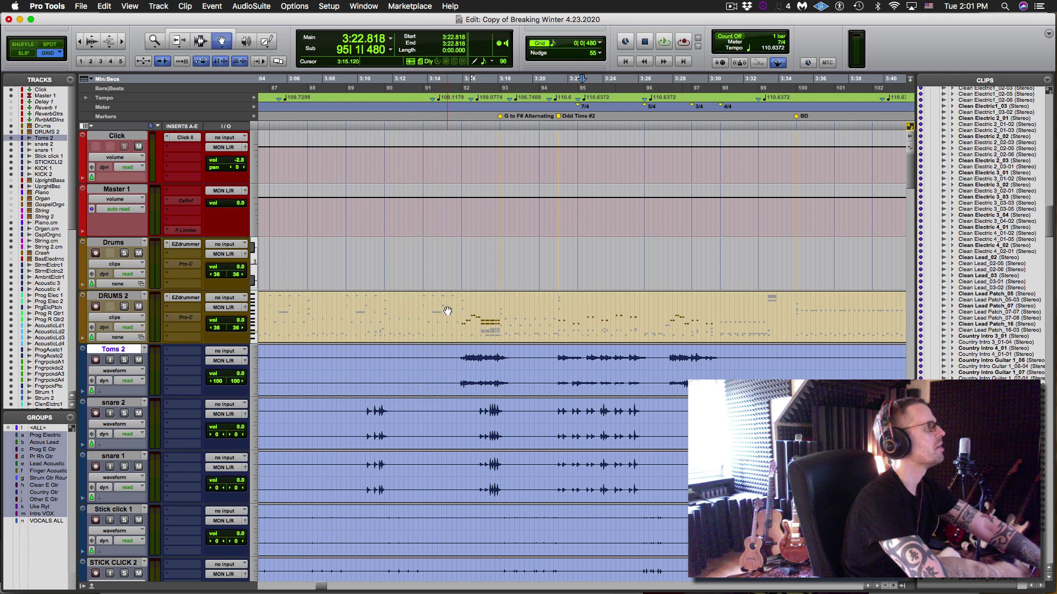
Step: Move the DRUMS 2 MIDI clip onto the Drums track and commit it to audio
left_click_drag(441, 307, 440, 281)
key("super+[")
key("super+[")
key("super+[")
key("super+[")
key("super+[")
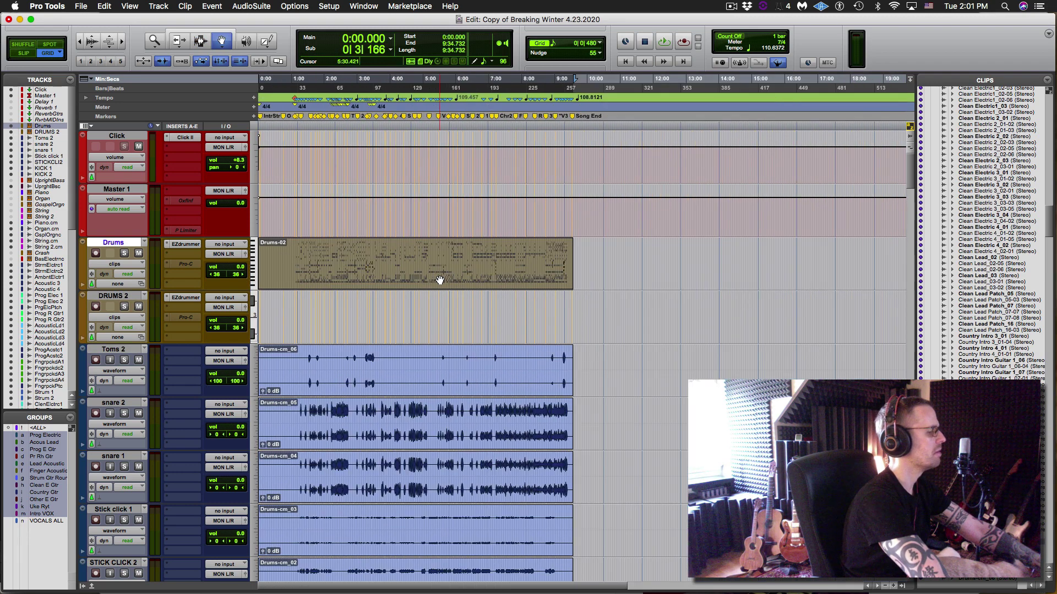
key("alt+shift+c")
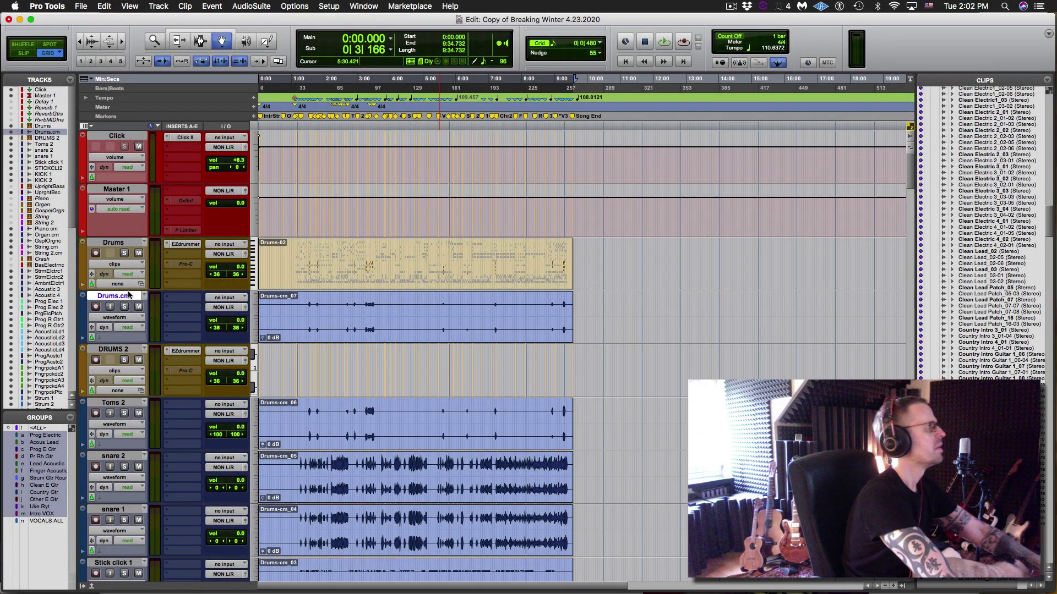
Step: Rename Drums.cm to 'Toms 1', pan it -100/100, and move it below DRUMS 2
double_click(128, 296)
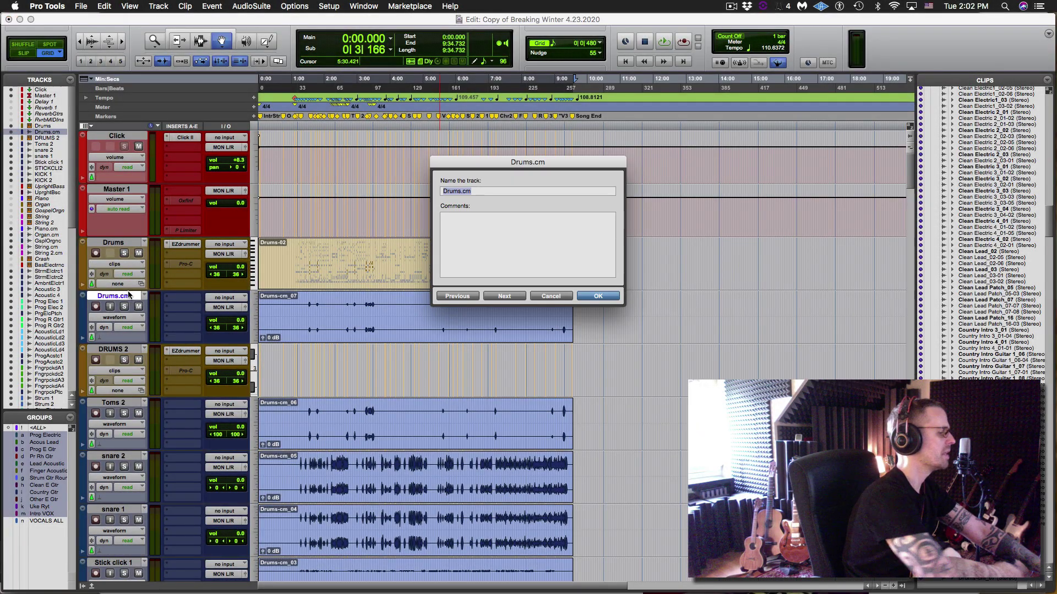
type("Toms 1")
key("Return")
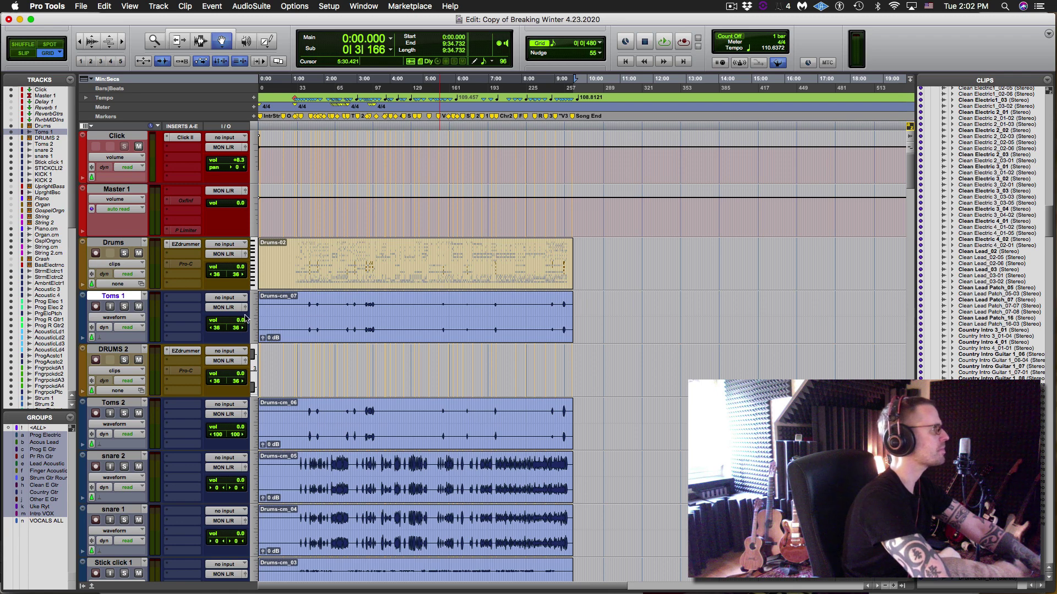
left_click(246, 308)
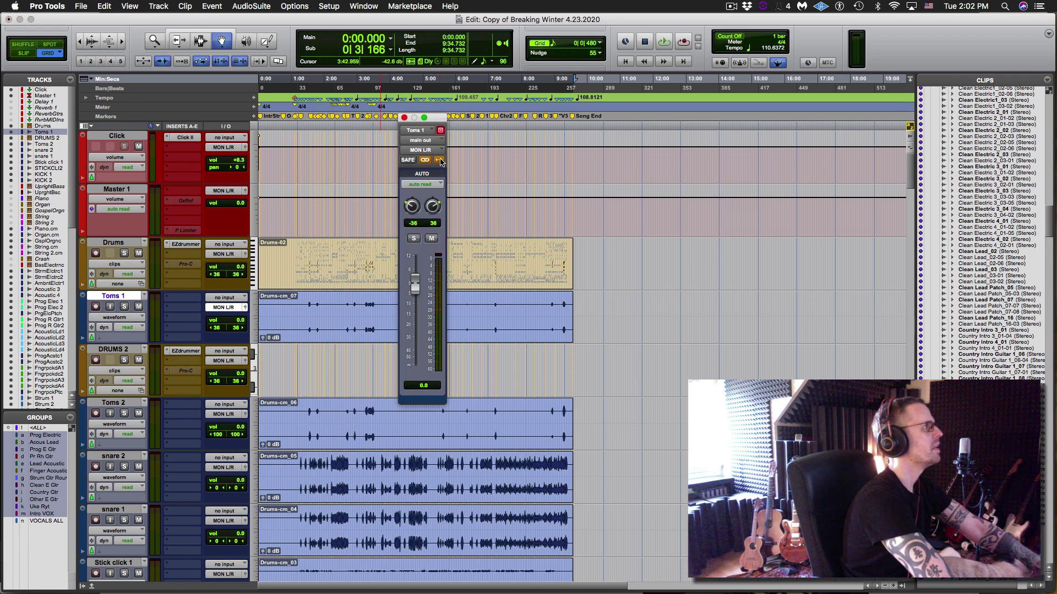
left_click_drag(413, 207, 410, 228)
left_click_drag(137, 296, 133, 395)
Step: Open the Drums-02 clip in the MIDI Editor and mute all of its notes
double_click(315, 251)
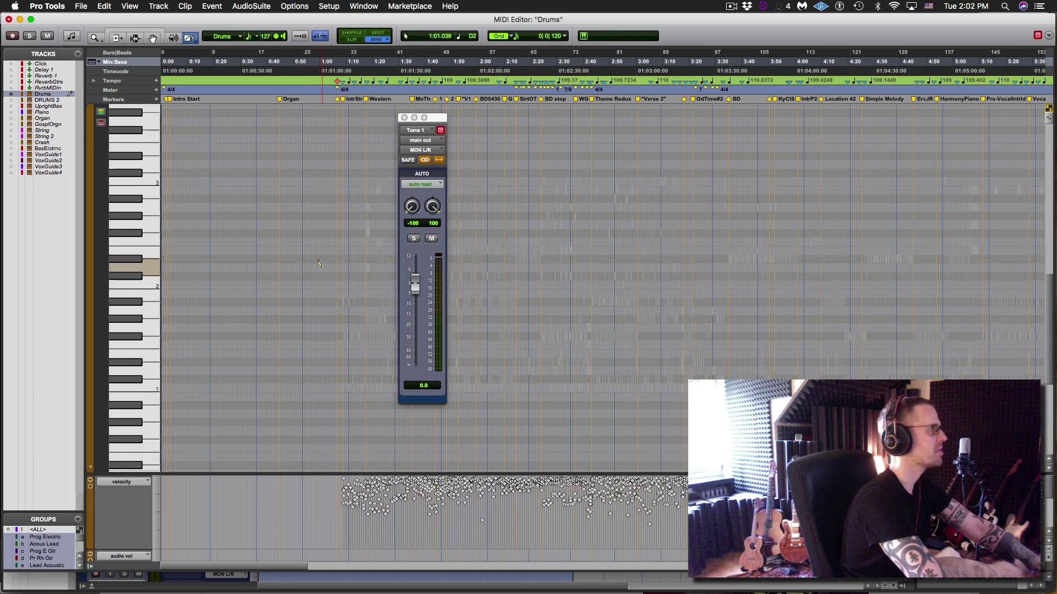
key("space")
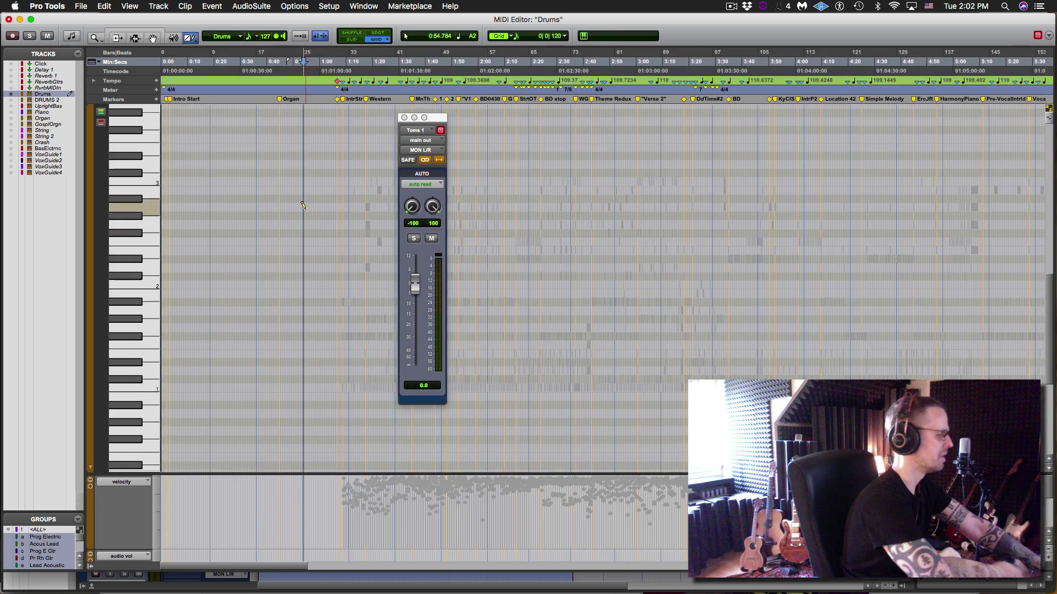
key("super+a")
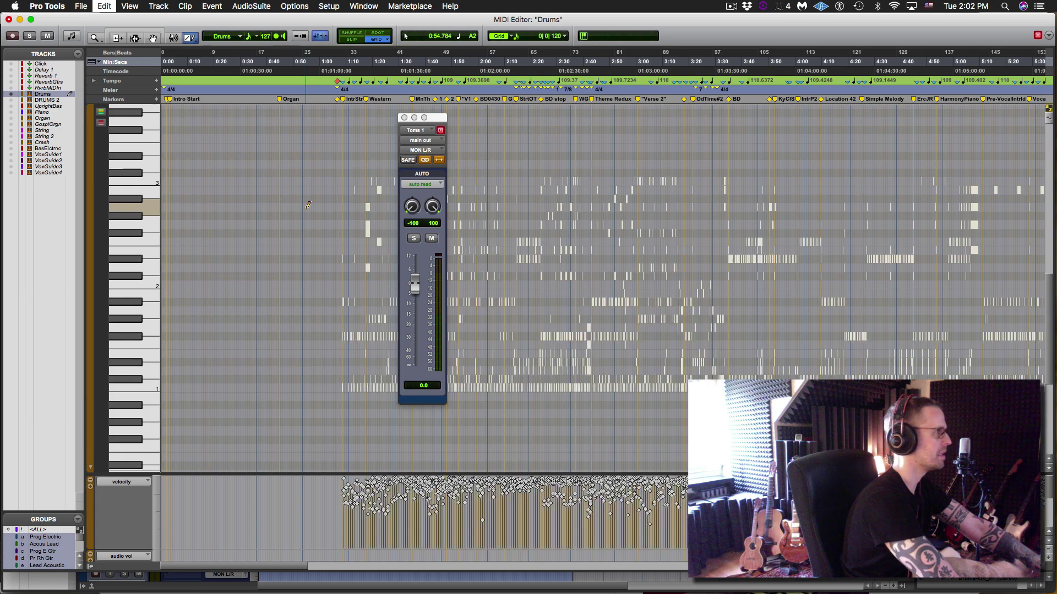
key("super+m")
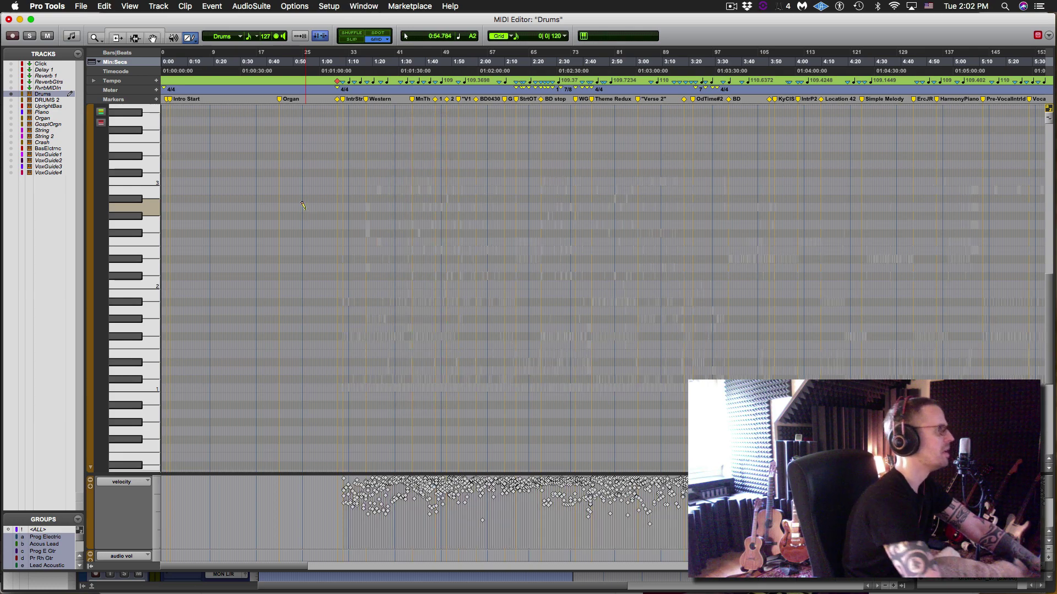
key("super+[")
key("super+[")
key("super+[")
key("super+[")
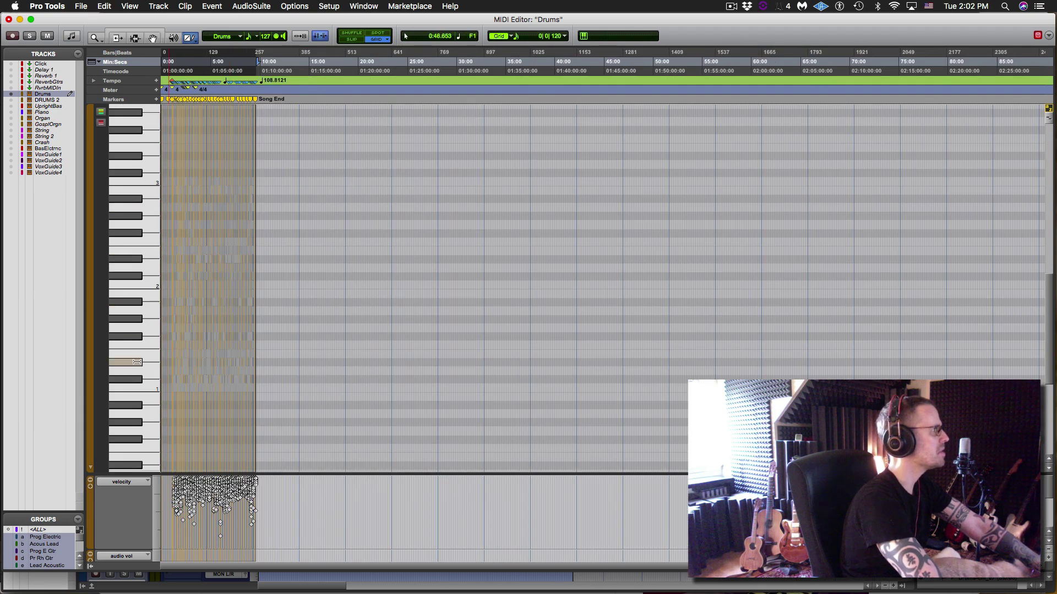
Step: Select the notes of the lower drum pitch rows one by one on the keyboard
left_click(137, 360)
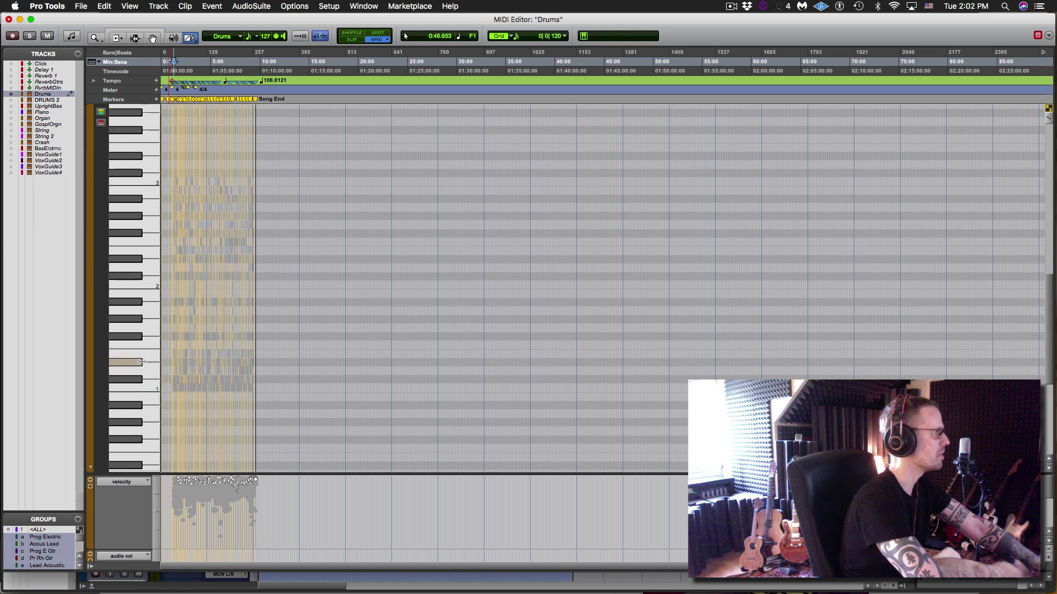
left_click(142, 362)
left_click(144, 343)
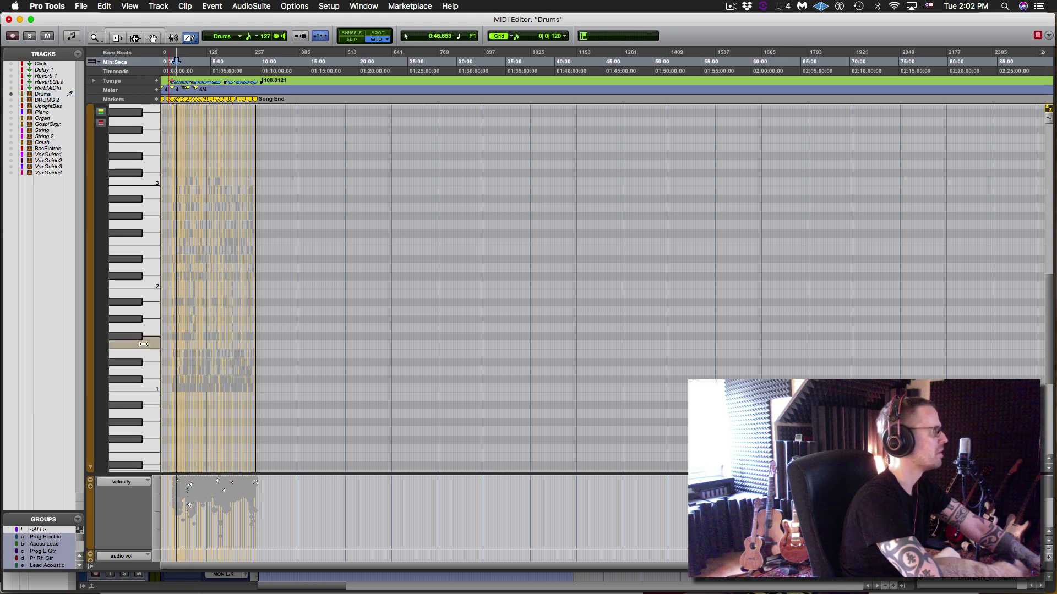
left_click(143, 336)
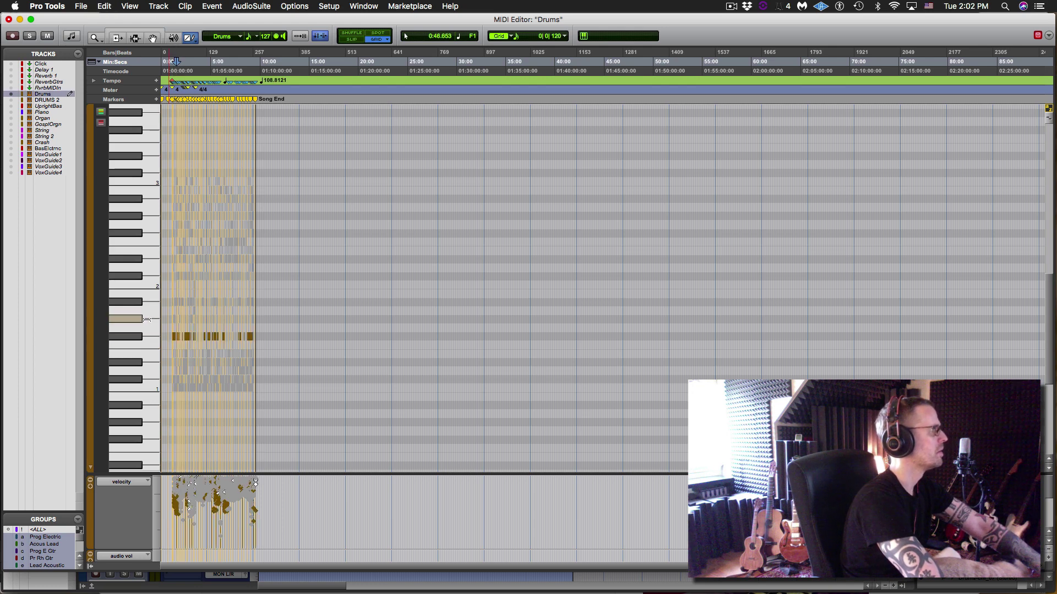
left_click(145, 309)
left_click(145, 301)
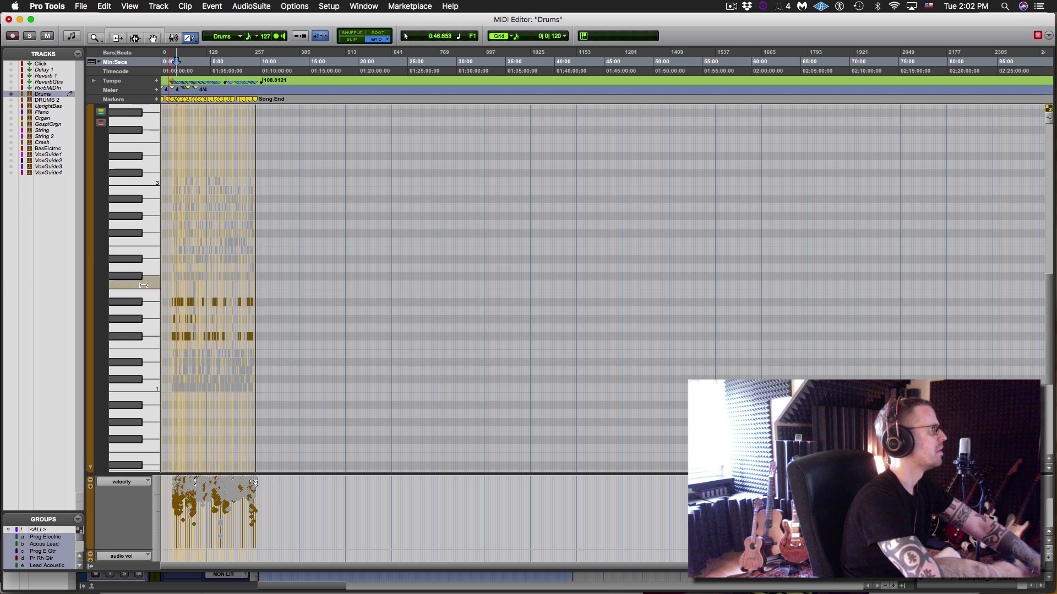
left_click(144, 275)
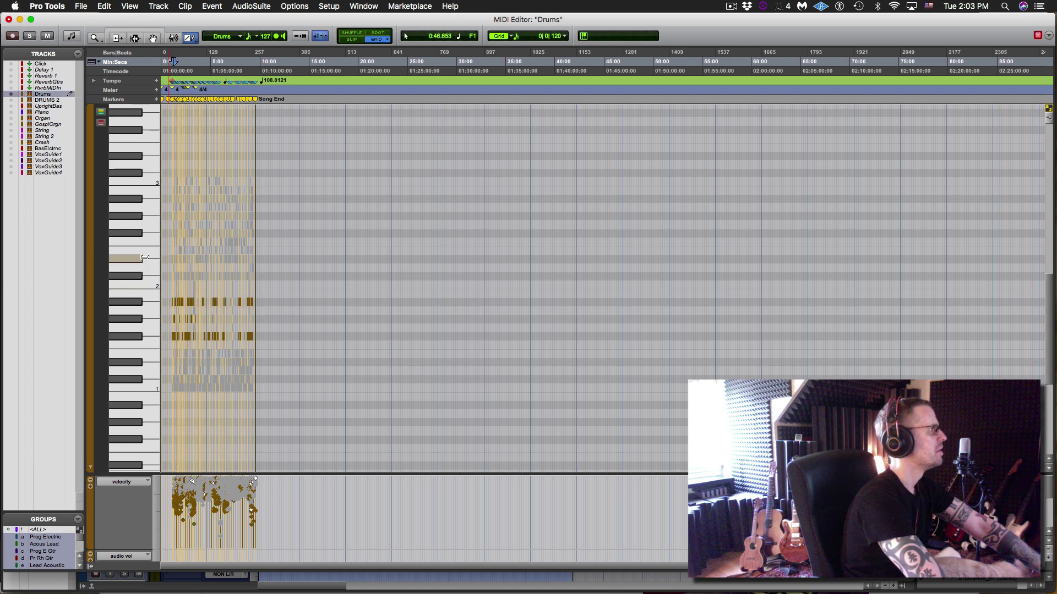
left_click(146, 251)
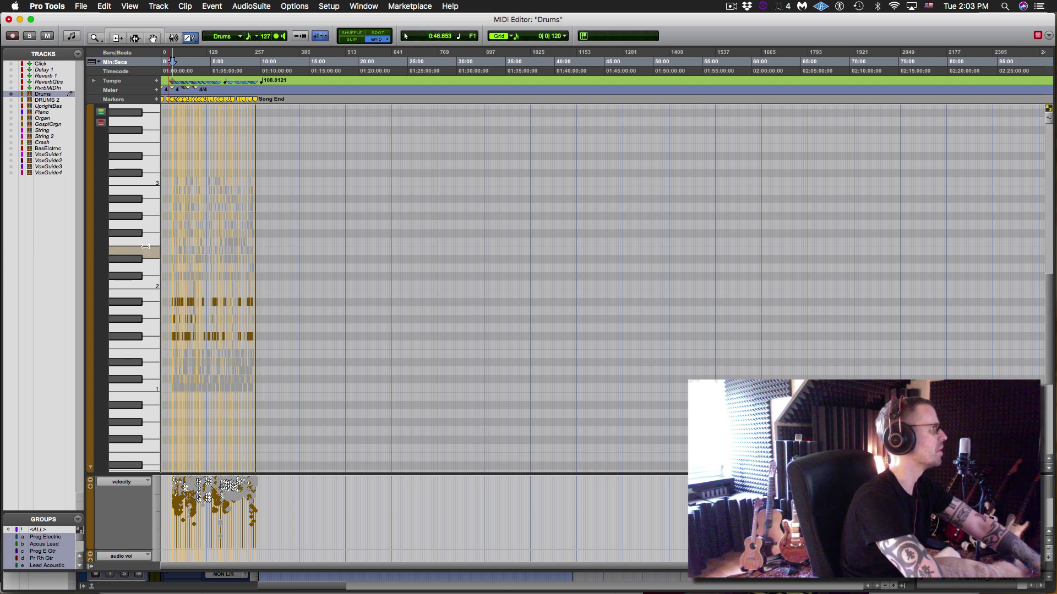
Step: Select the notes of the higher drum pitch rows, then close the MIDI Editor
left_click(146, 240)
left_click(146, 252)
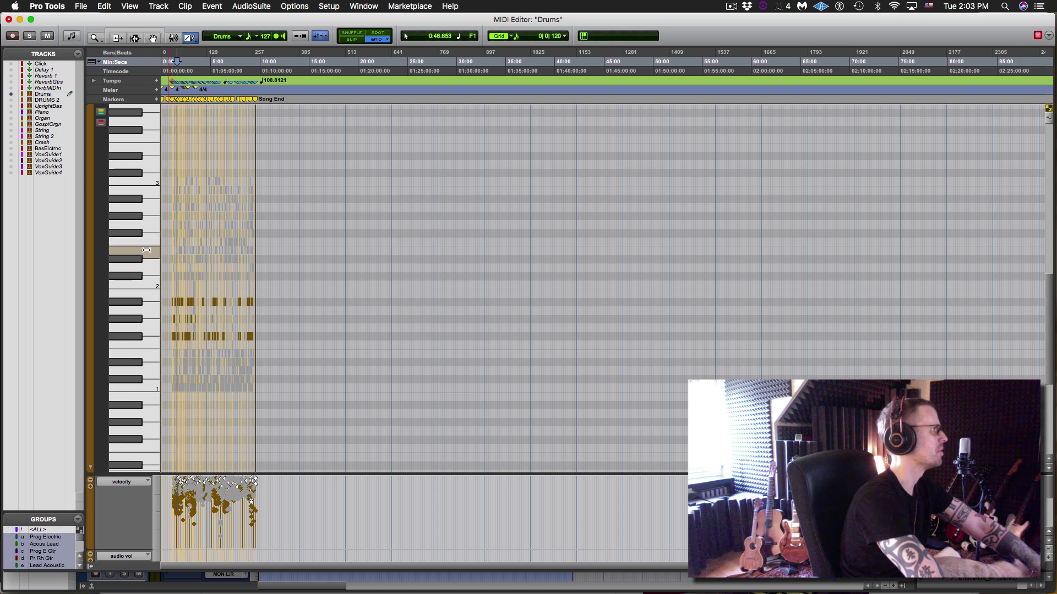
left_click(146, 240)
left_click(146, 232)
left_click(146, 216)
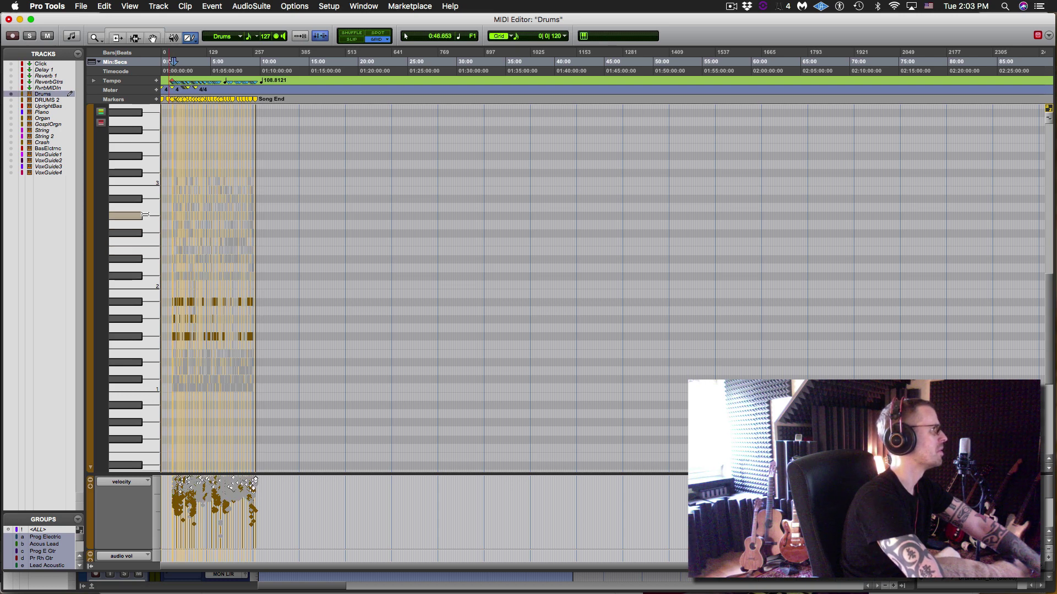
left_click(145, 198)
left_click(145, 190)
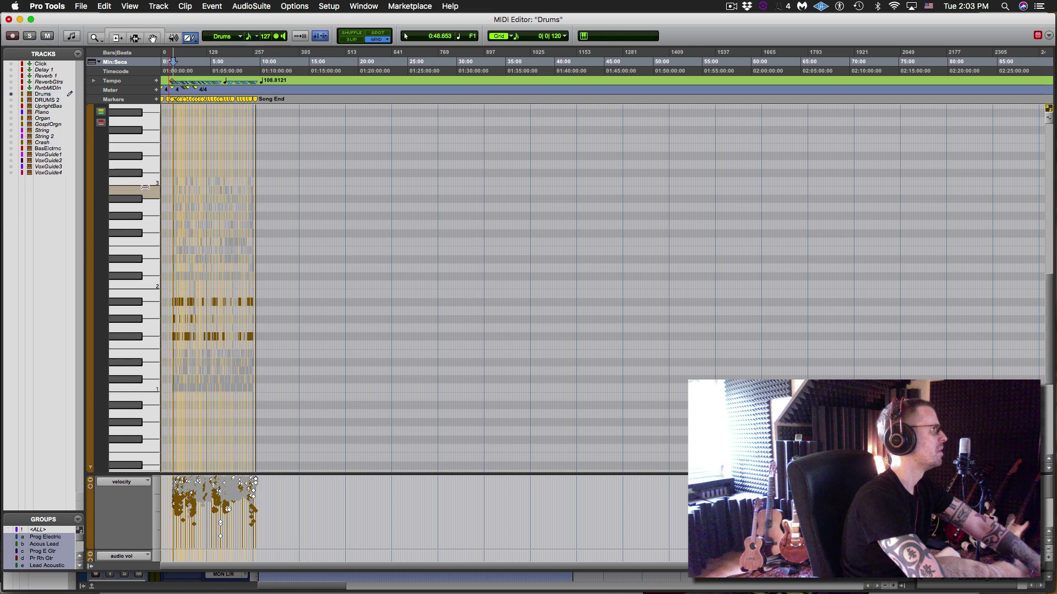
left_click(146, 181)
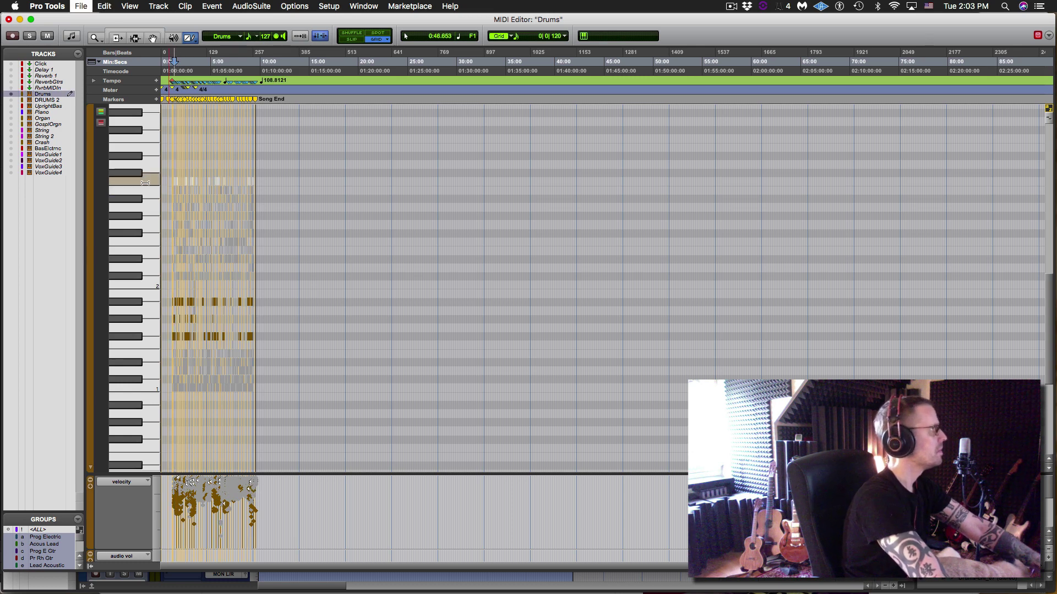
key("super+w")
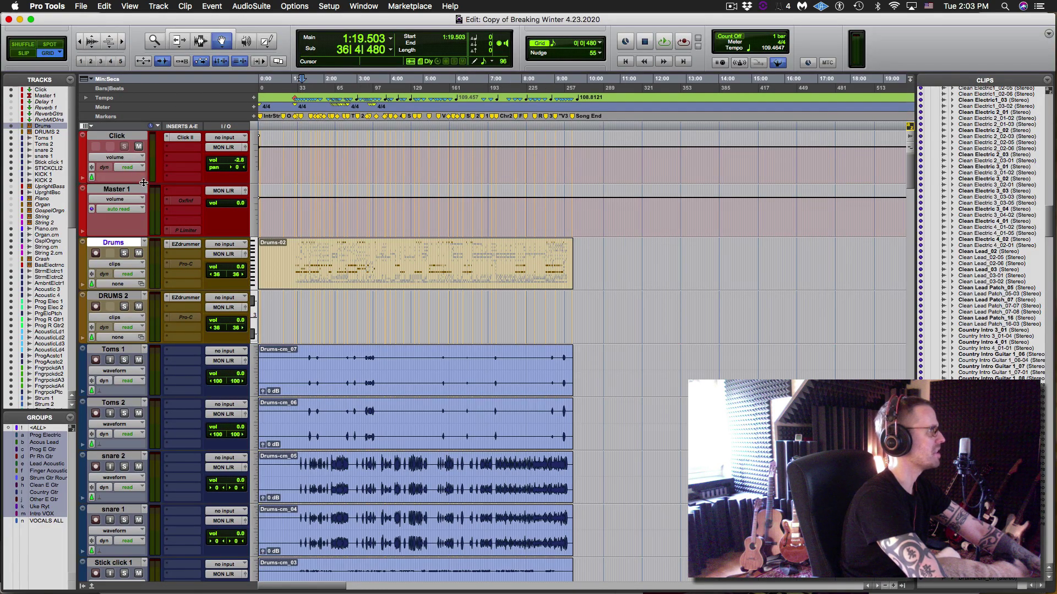
Step: Commit the Drums-02 MIDI clip to a new Drums.cm audio track
left_click(342, 265)
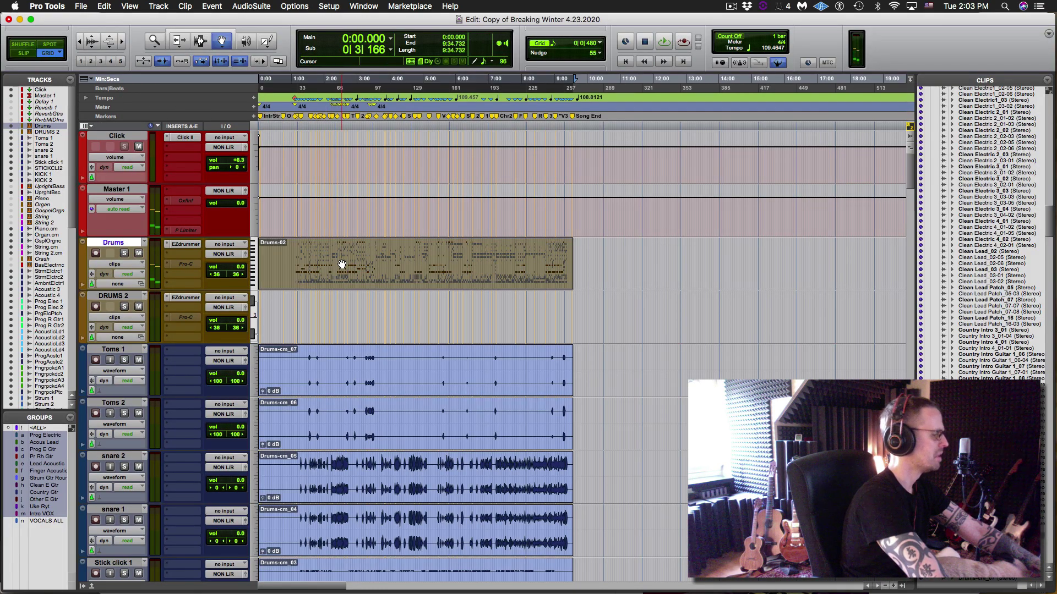
key("alt+super+c")
key("Escape")
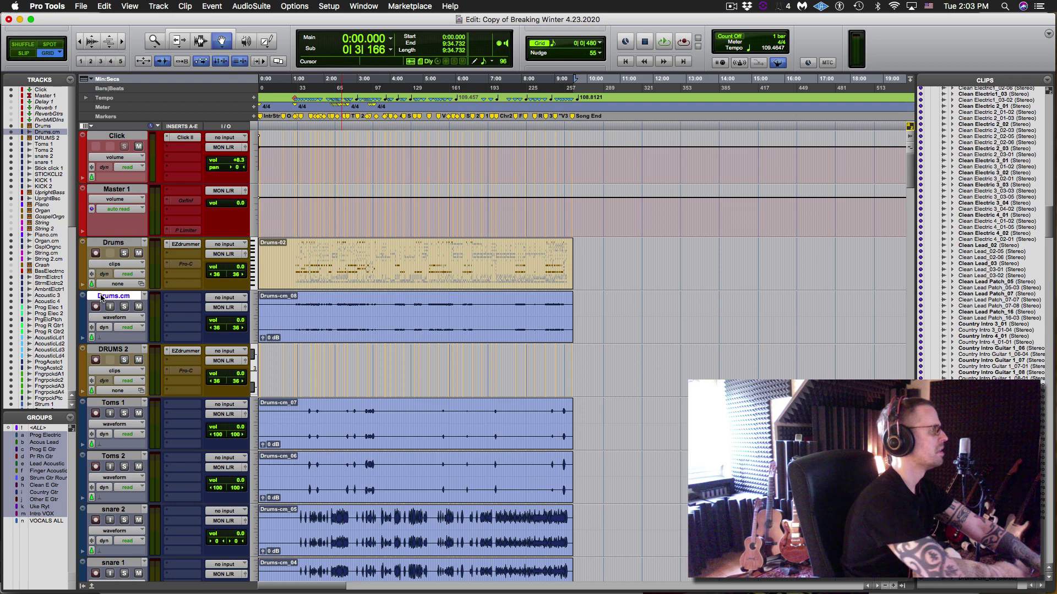
Step: Rename the new track 'hats 1', centre its pan at 0/0, and place it below DRUMS 2
double_click(101, 298)
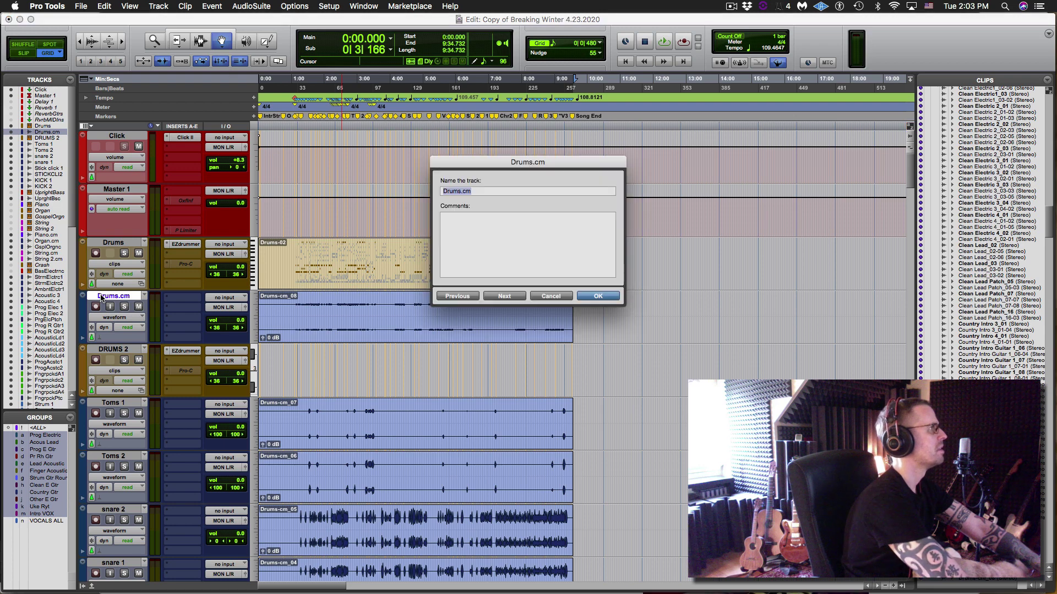
type("hats 1")
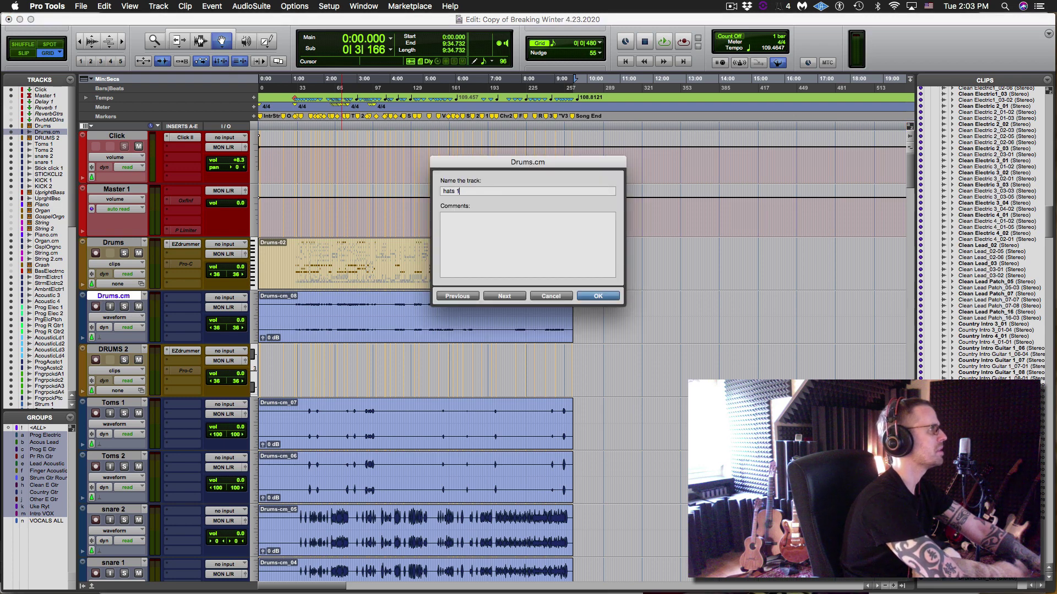
key("Return")
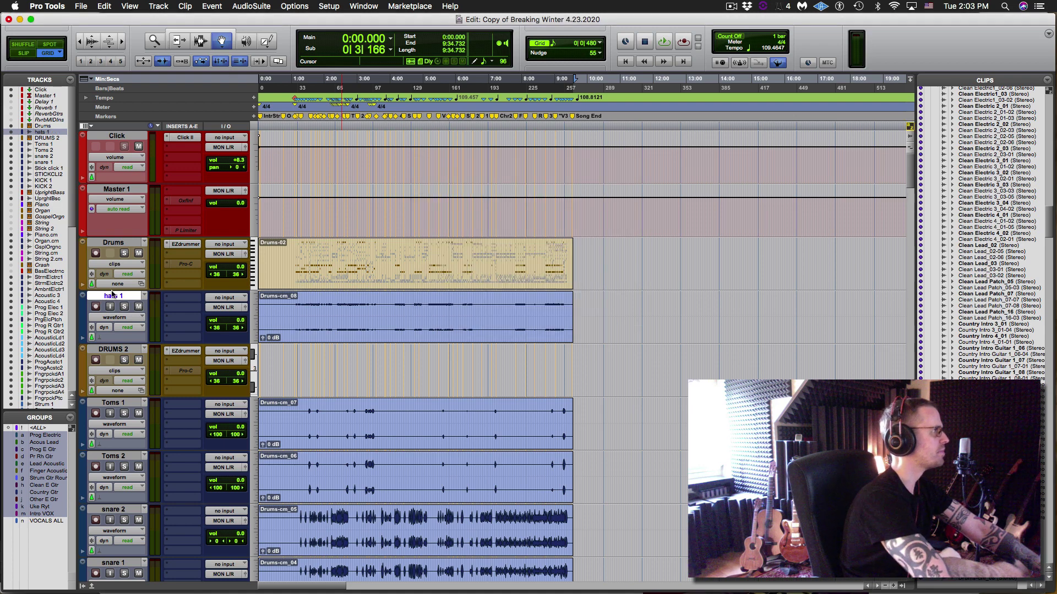
left_click(245, 308)
left_click(411, 206, "alt")
left_click(433, 206, "alt")
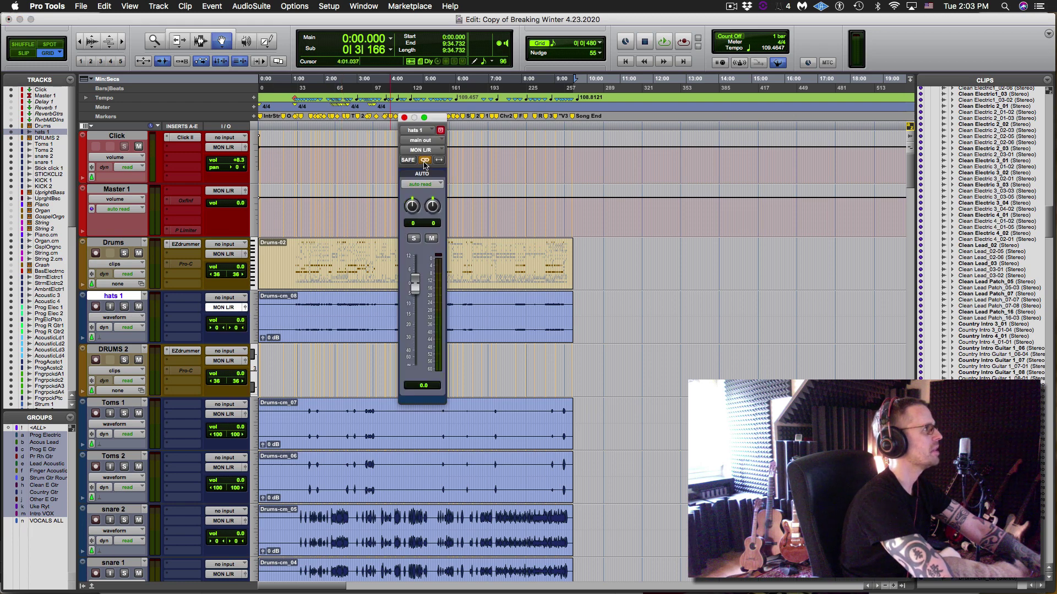
left_click_drag(125, 297, 126, 389)
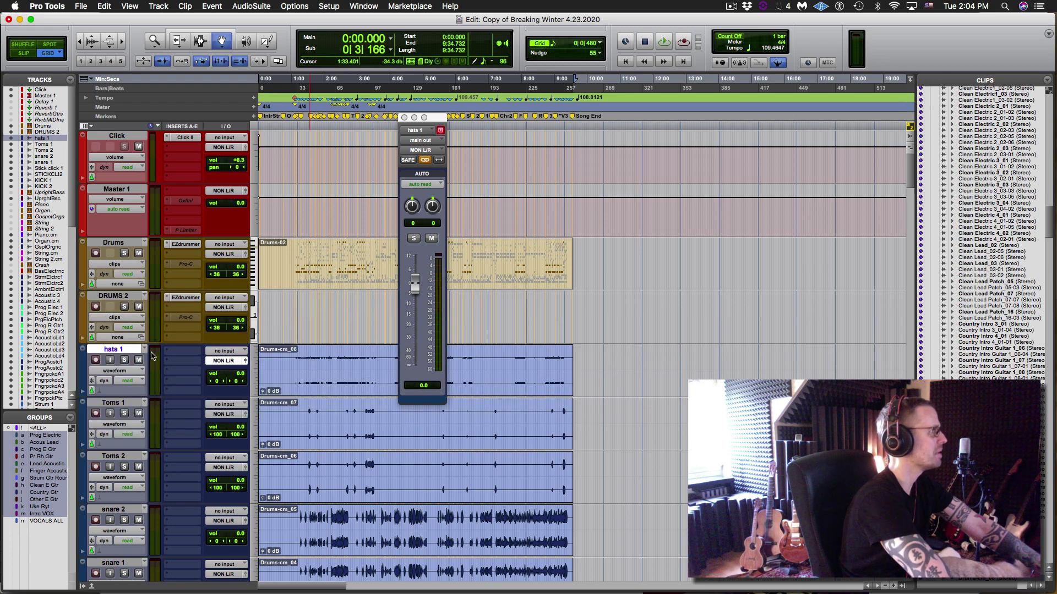
left_click(404, 117)
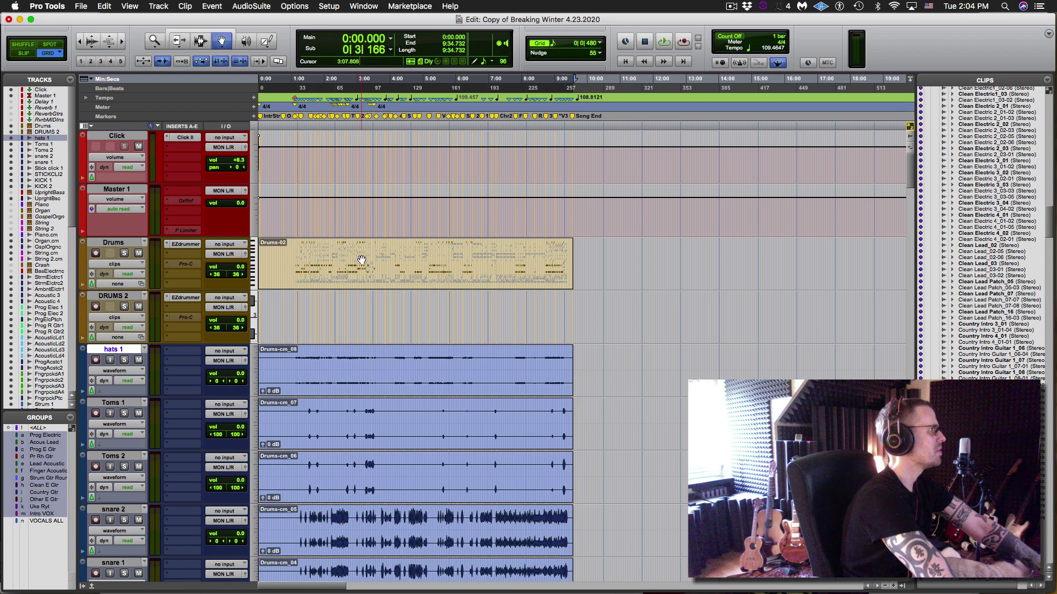
Step: Move the Drums-02 clip onto DRUMS 2, save, and commit DRUMS 2 to audio
left_click_drag(362, 260, 344, 308)
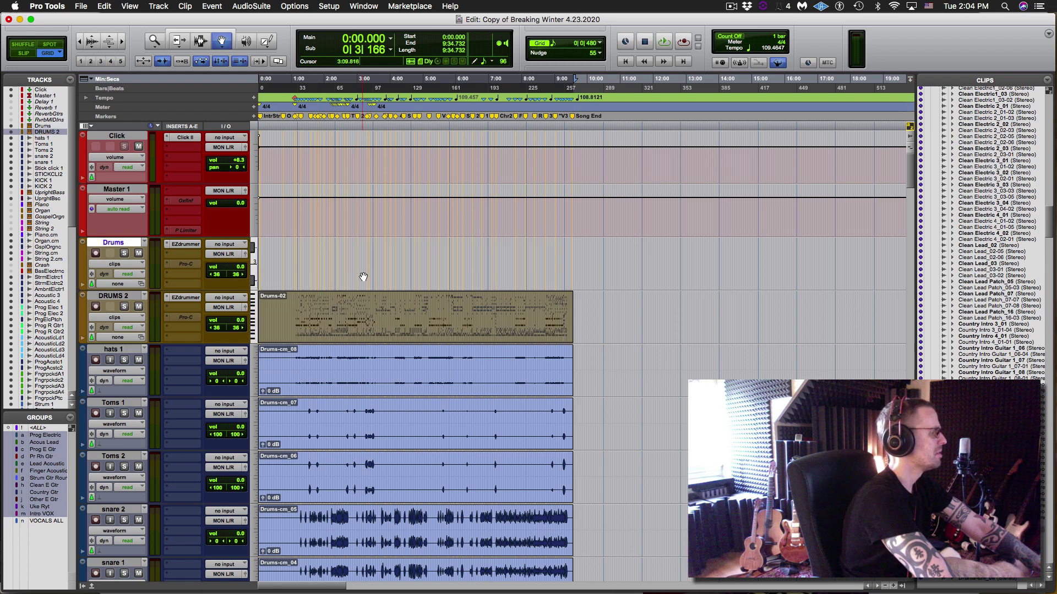
key("super+s")
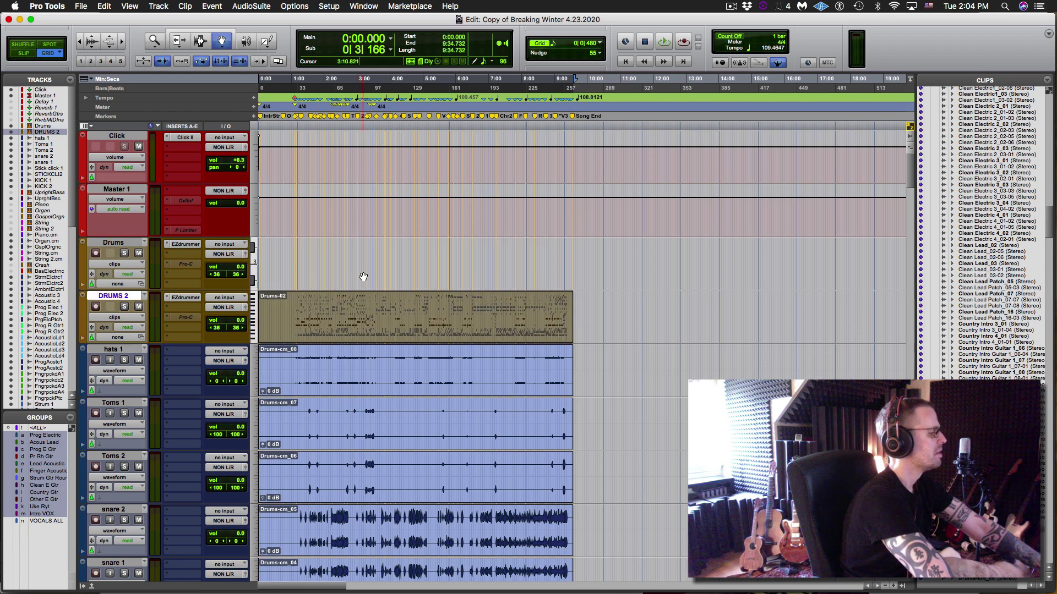
key("alt+super+c")
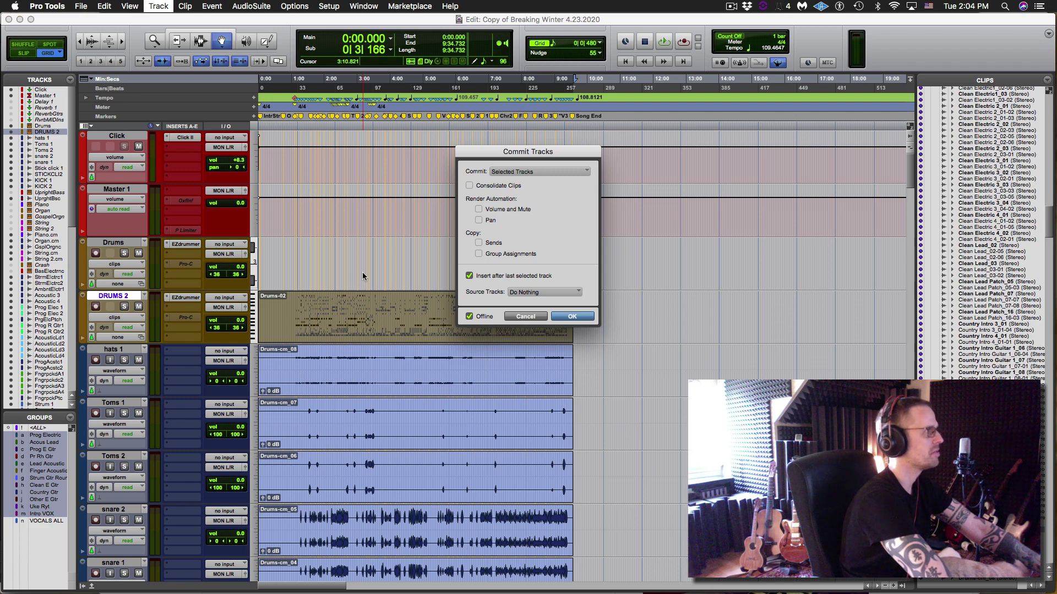
key("Return")
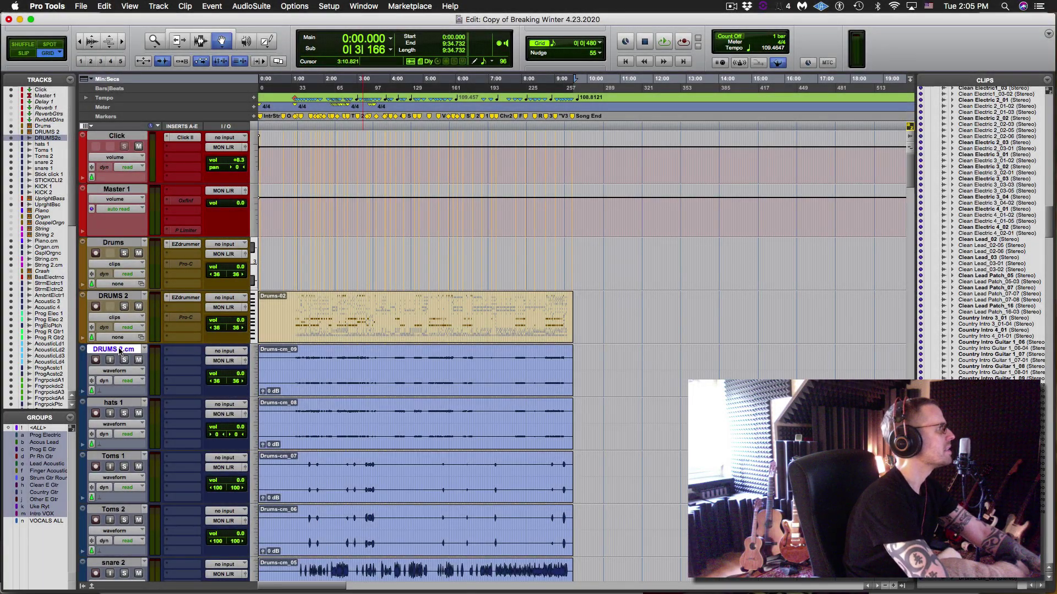
Step: Rename DRUMS 2.cm to 'hats 2' and set its linked pan slightly left at -4/-4
double_click(120, 350)
type("hats 2")
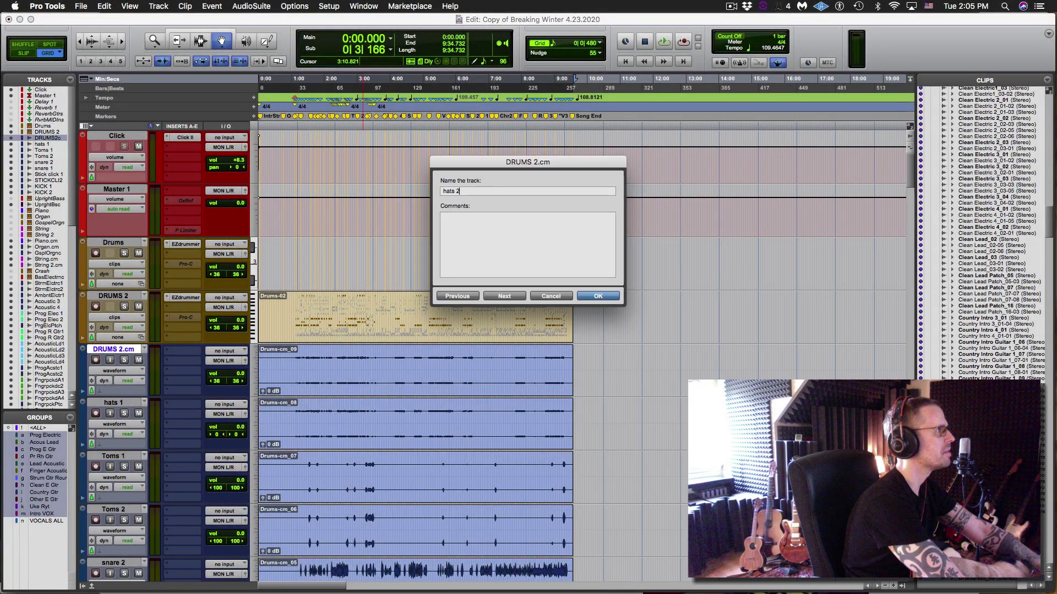
key("Return")
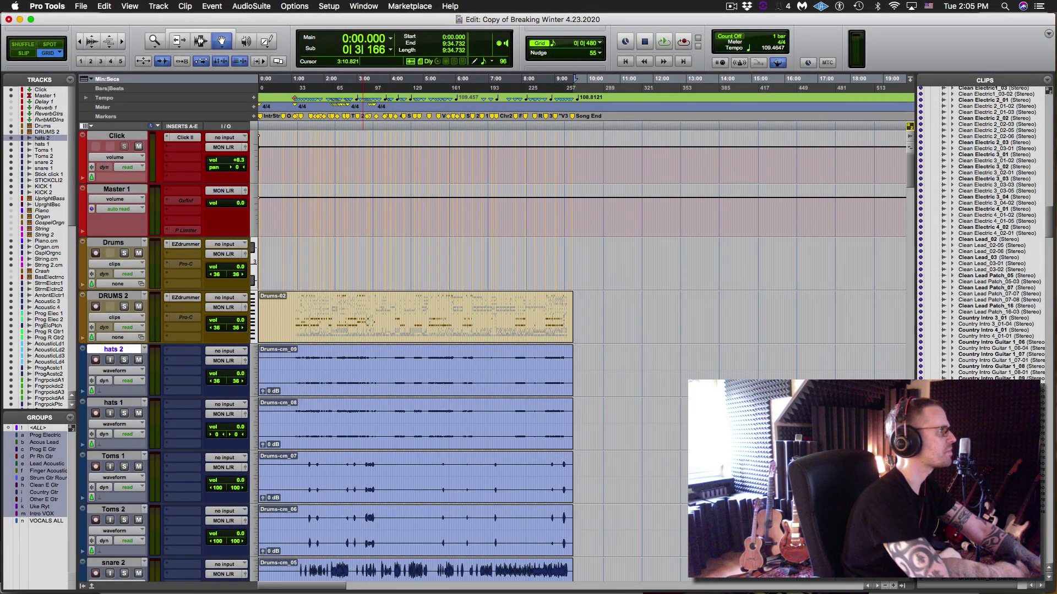
left_click(247, 362)
left_click(413, 205, "alt")
left_click(433, 206, "alt")
left_click(424, 160)
left_click_drag(414, 208, 416, 210)
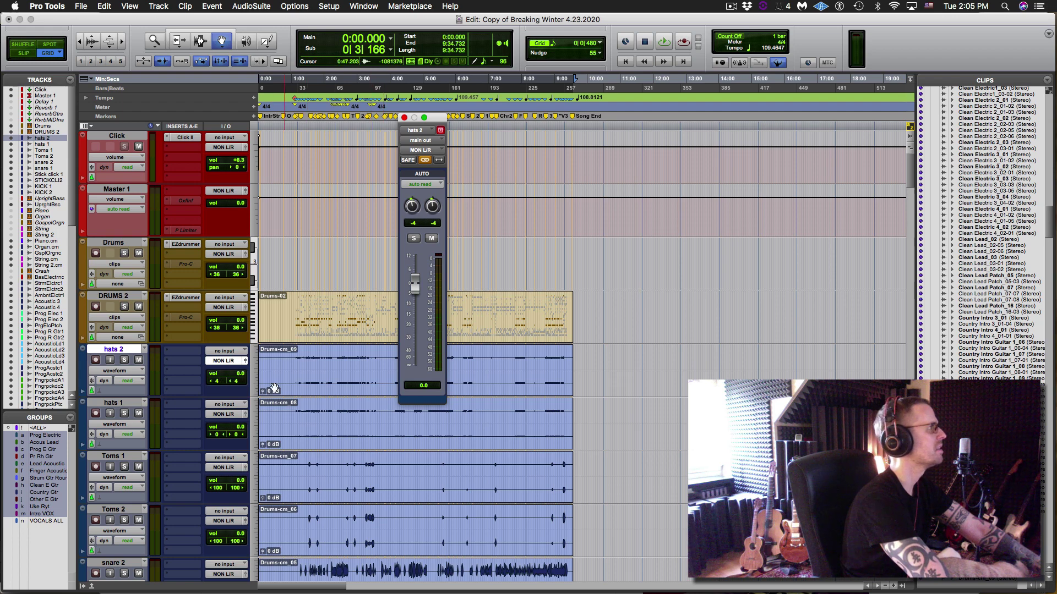
Step: Open DRUMS 2 in the MIDI Editor and mute all of its notes
double_click(315, 314)
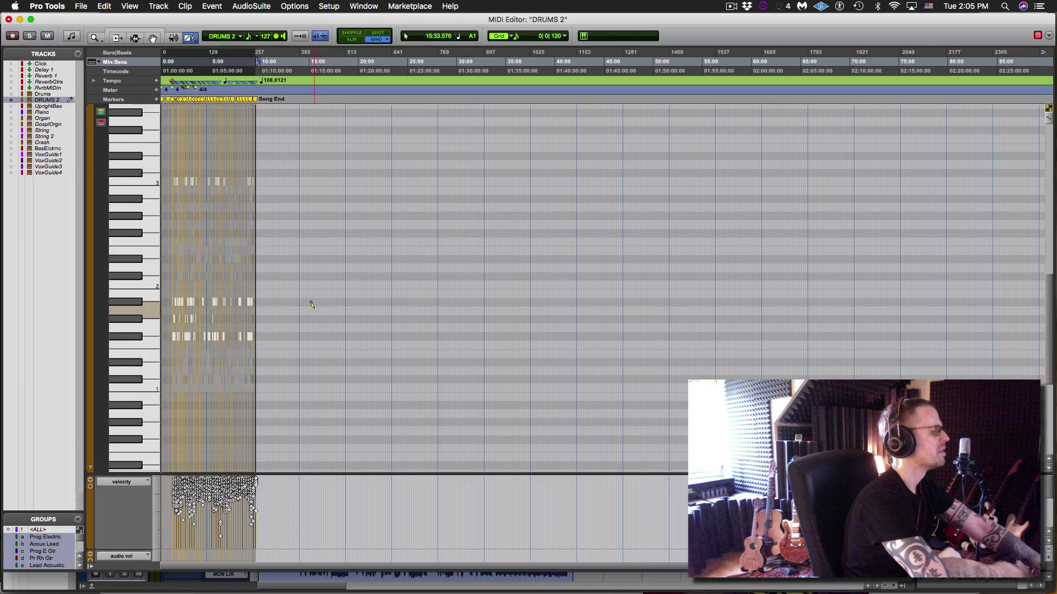
key("alt+a")
key("super+m")
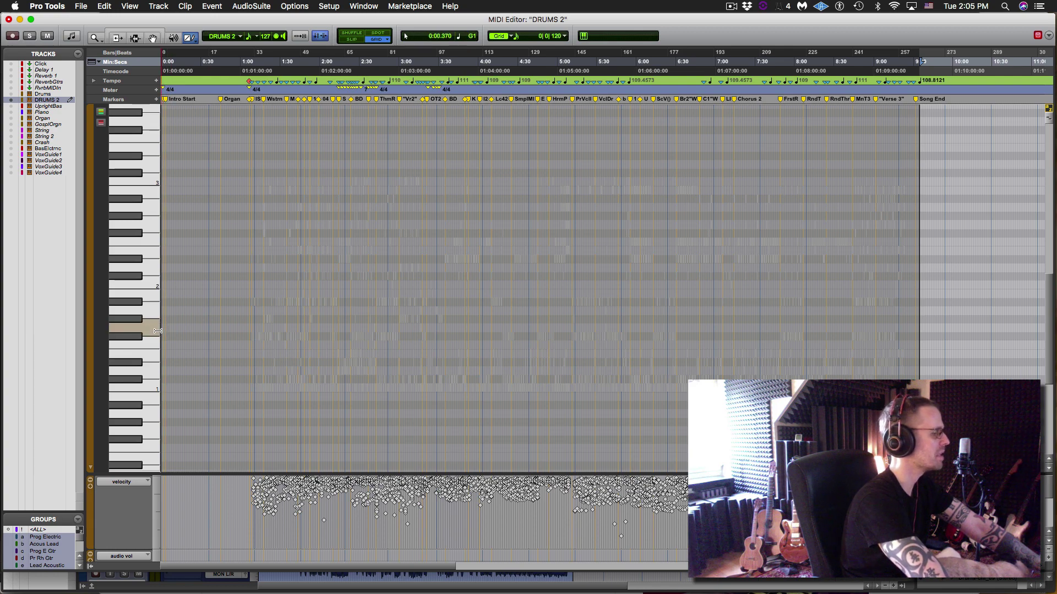
key("super+bracketleft")
key("super+bracketleft")
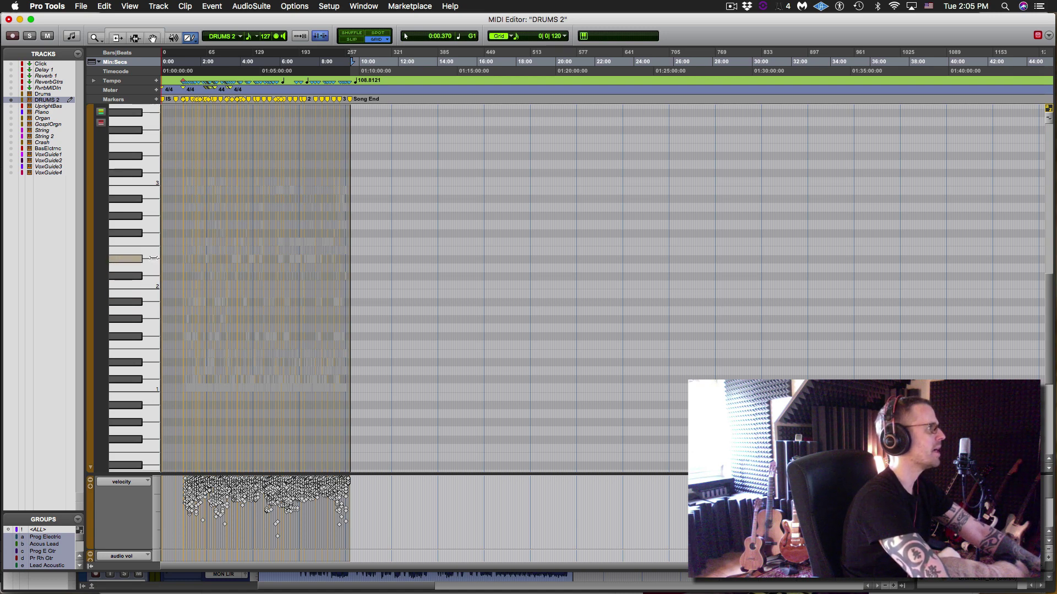
key("Escape")
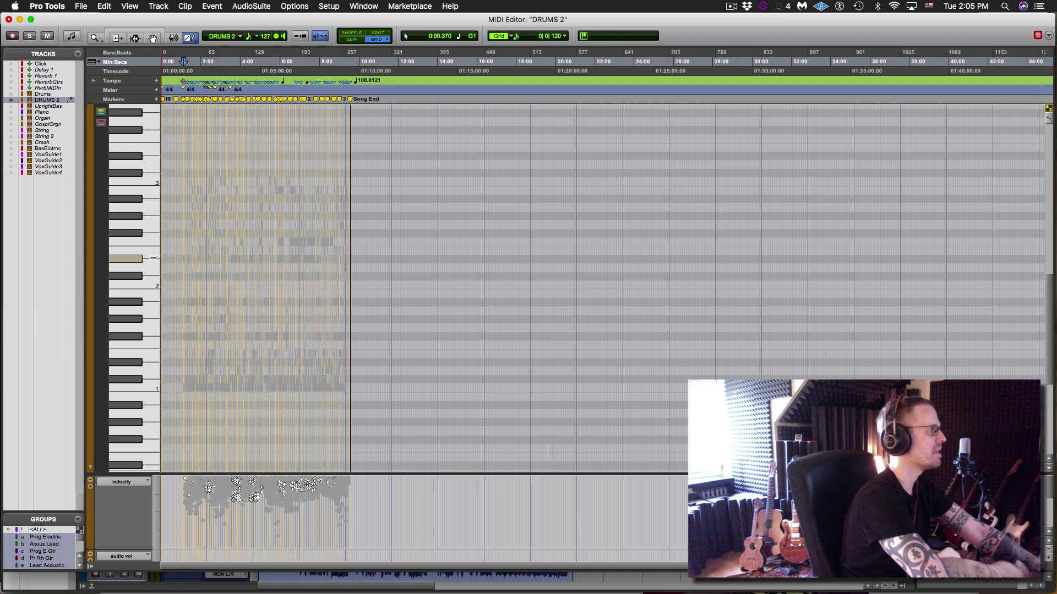
Step: Select the wanted pitch rows and commit DRUMS 2 to a new DRUMS 2.cm audio track
left_click(154, 258)
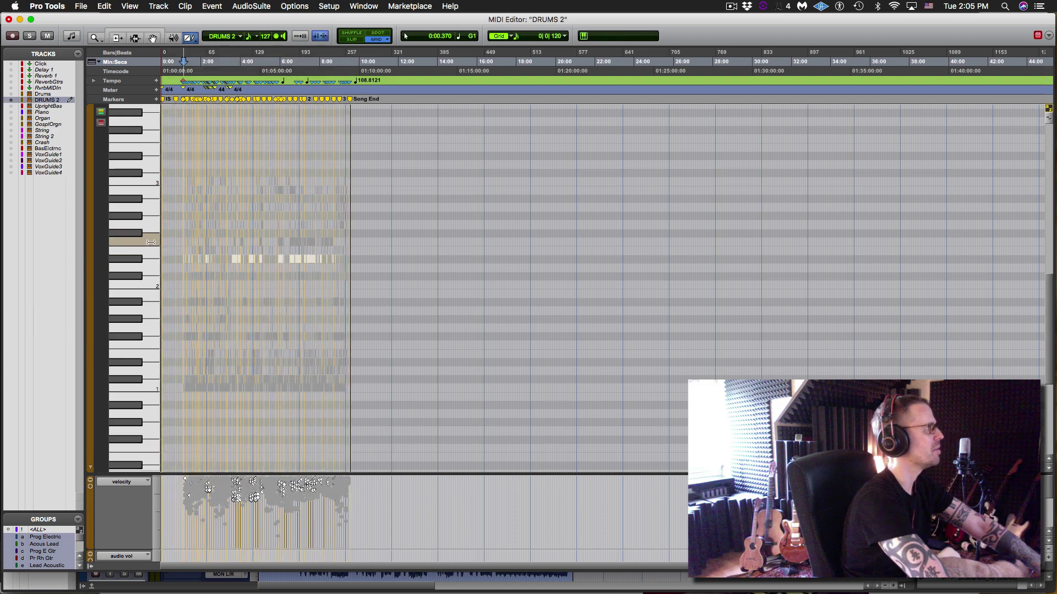
left_click(151, 242, "shift")
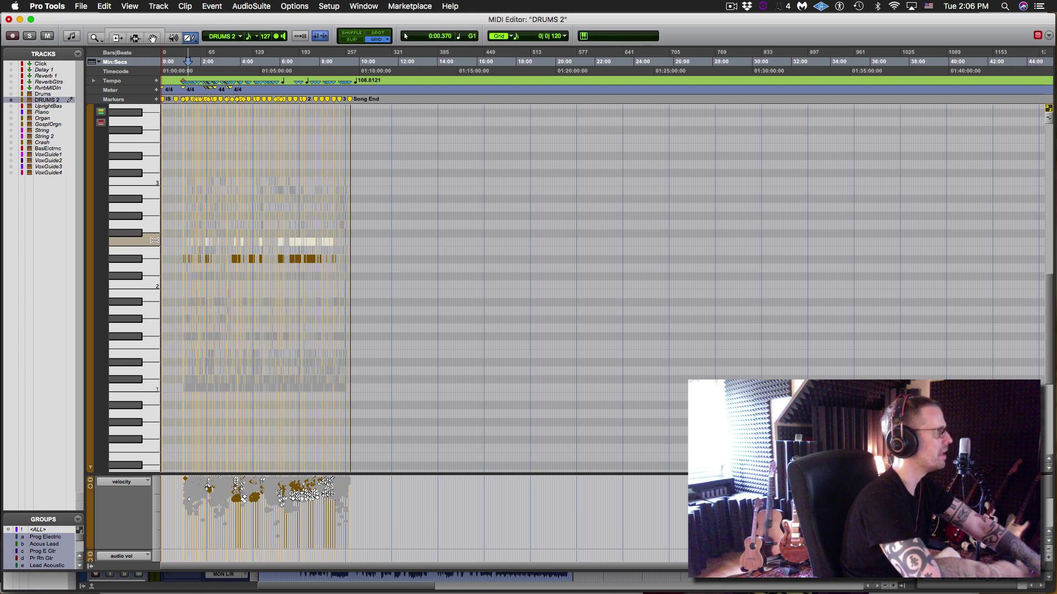
left_click(156, 258)
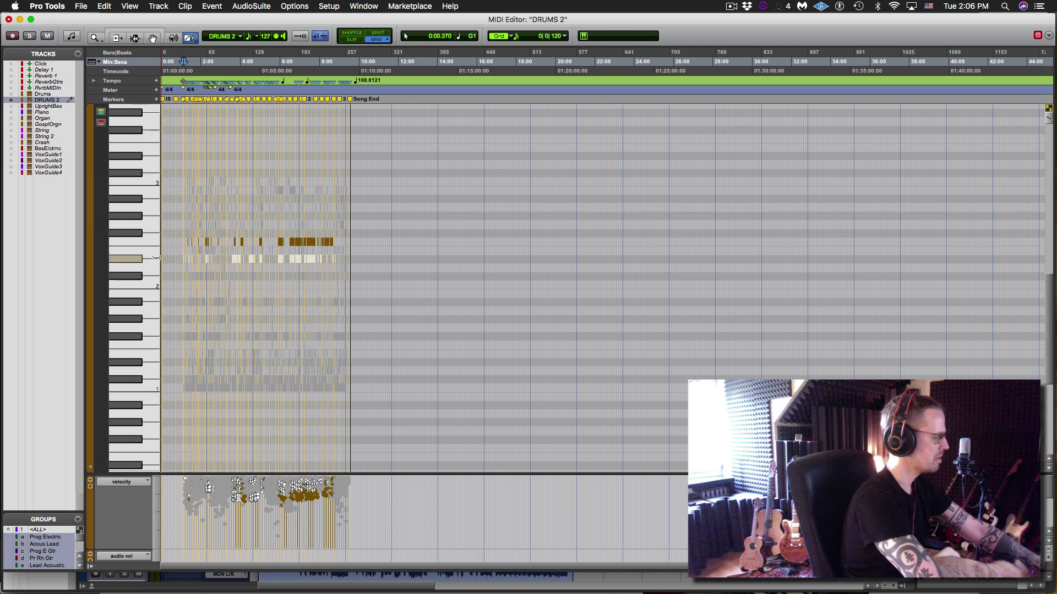
key("alt+shift+c")
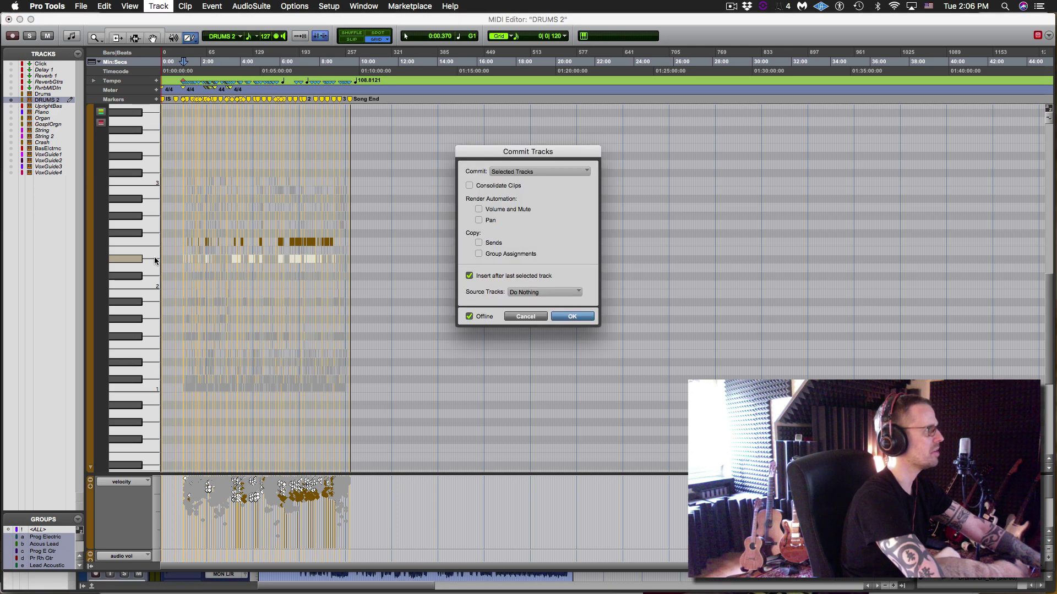
key("Return")
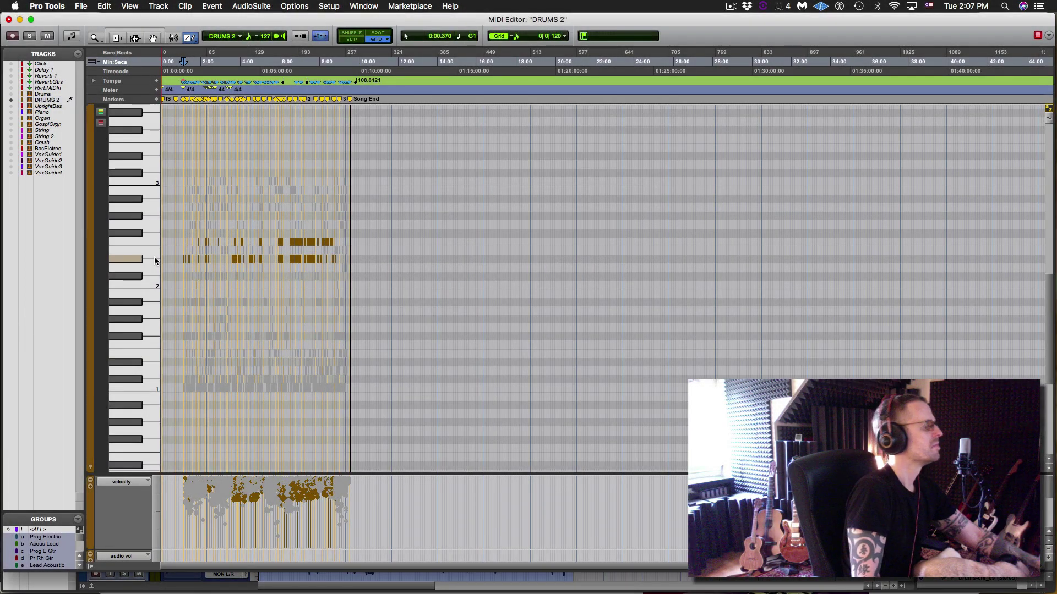
key("super+equal")
key("super+equal")
key("super+w")
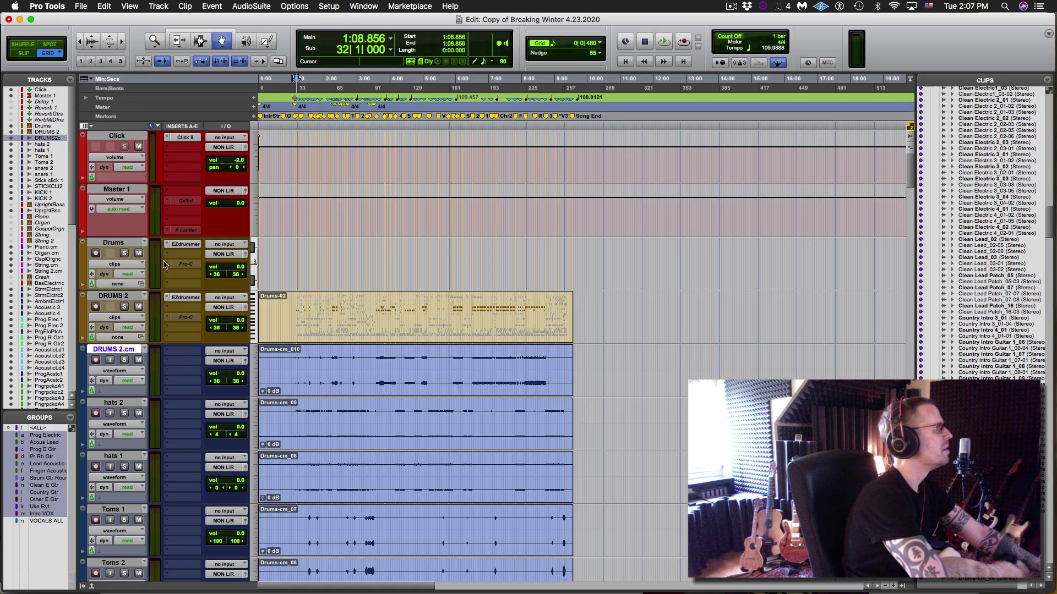
Step: Rename the new DRUMS 2.cm track to Ride 2
double_click(122, 352)
type("Ri")
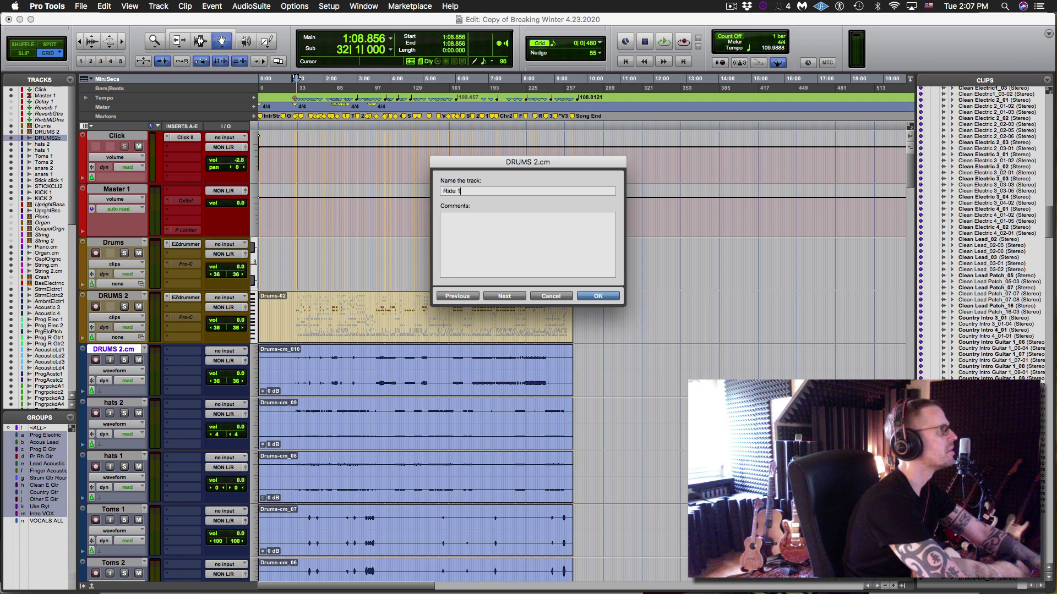
type("de 1")
key("Return")
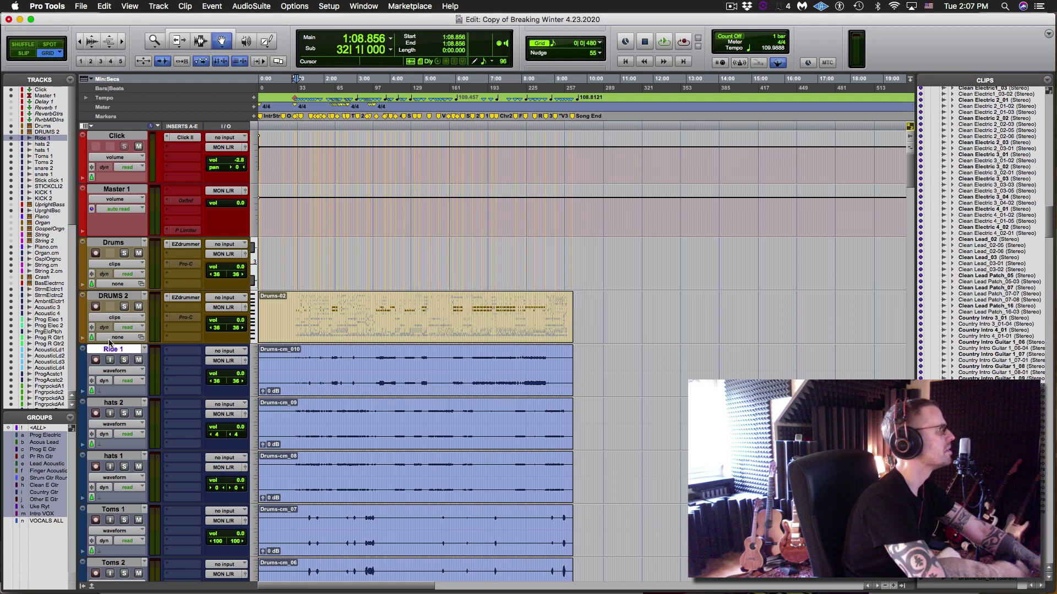
double_click(110, 349)
type("Ri")
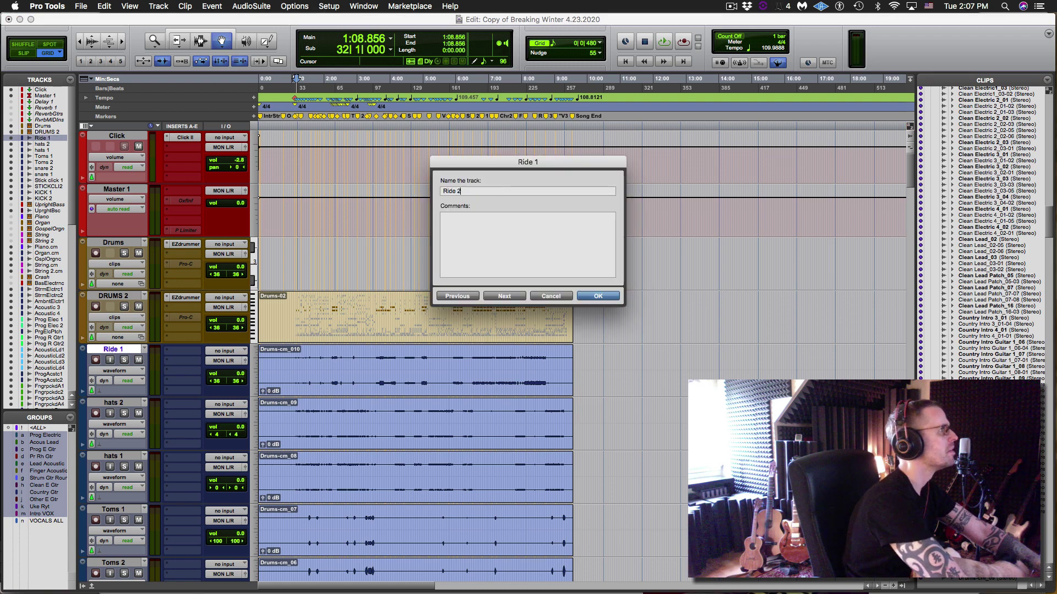
type("de 2")
key("Return")
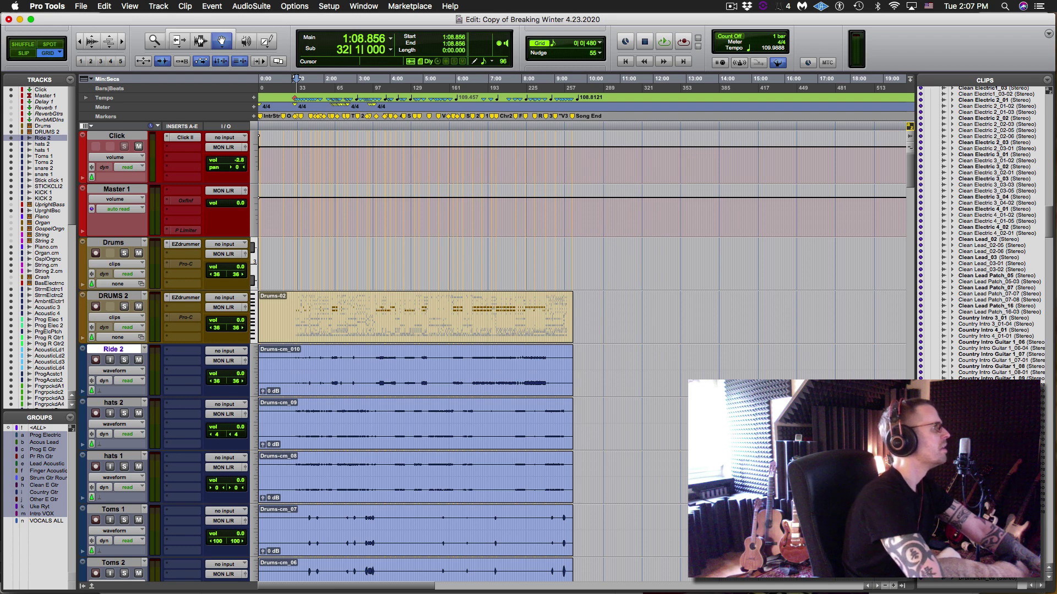
Step: Link Ride 2's stereo pan and set both sides to 29
left_click(245, 361)
left_click(412, 207, "alt")
left_click(433, 207, "alt")
left_click(424, 160)
mouse_move(412, 199)
left_mouse_down()
mouse_move(417, 191)
mouse_move(414, 218)
left_mouse_up()
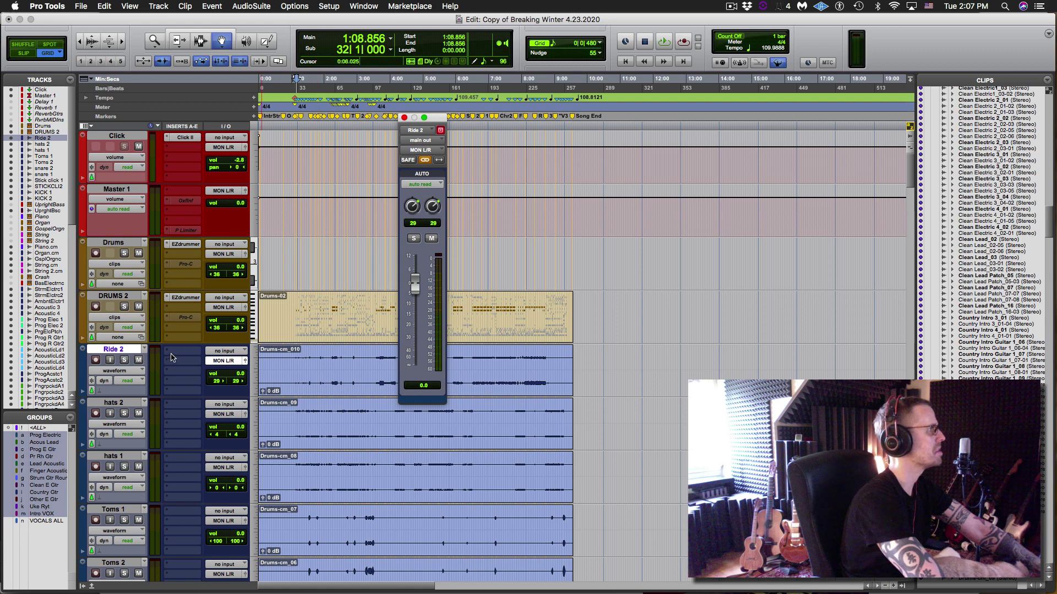
Step: Move the Drums-02 clip onto the Drums track and commit it to a new audio track
left_click(308, 318)
left_click_drag(322, 312, 320, 274)
key("alt+shift+c")
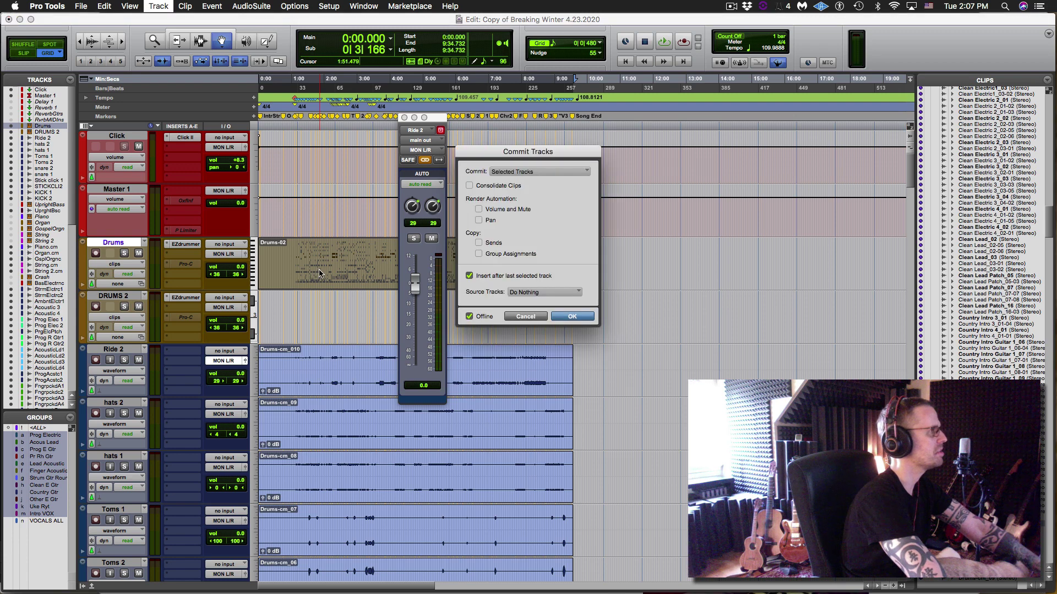
key("Return")
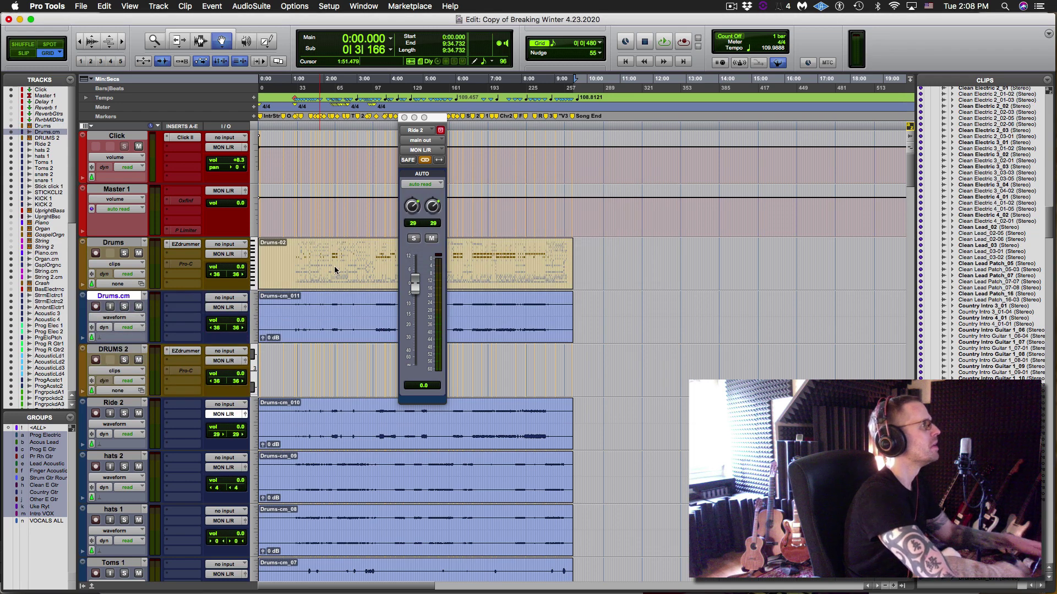
Step: Rename Drums.cm to ride 1, pan it 75/75, and place it below DRUMS 2
double_click(126, 296)
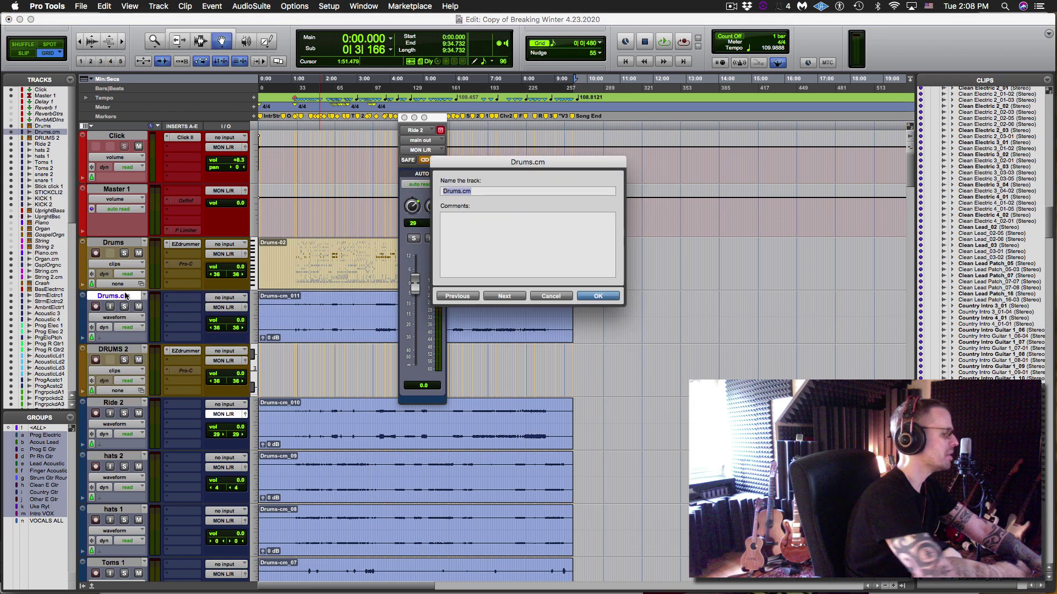
key("BackSpace")
type("ride 1")
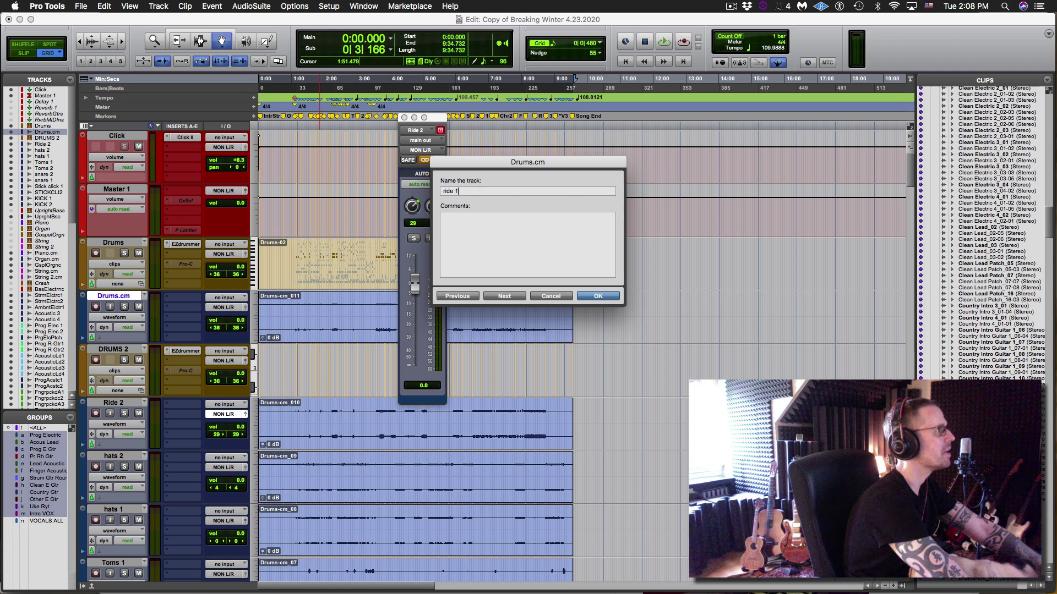
key("Return")
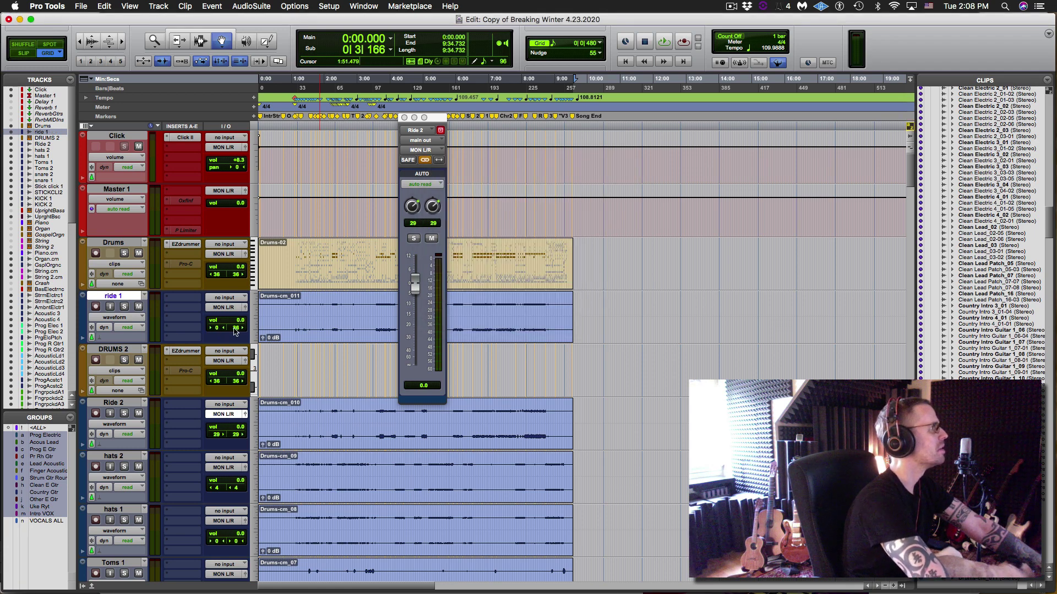
left_click(245, 309)
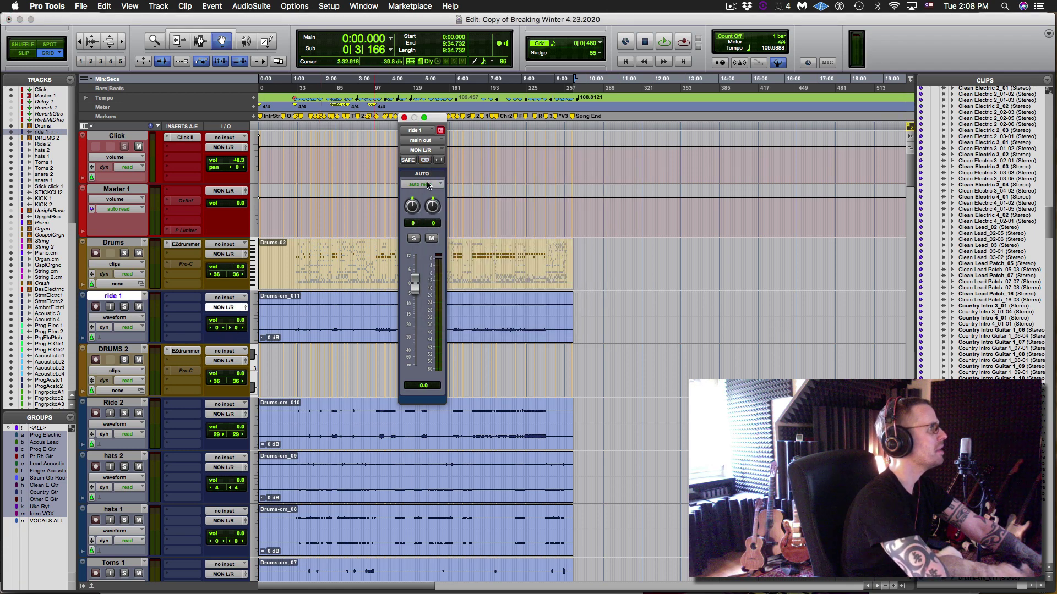
left_click_drag(412, 211, 254, 344)
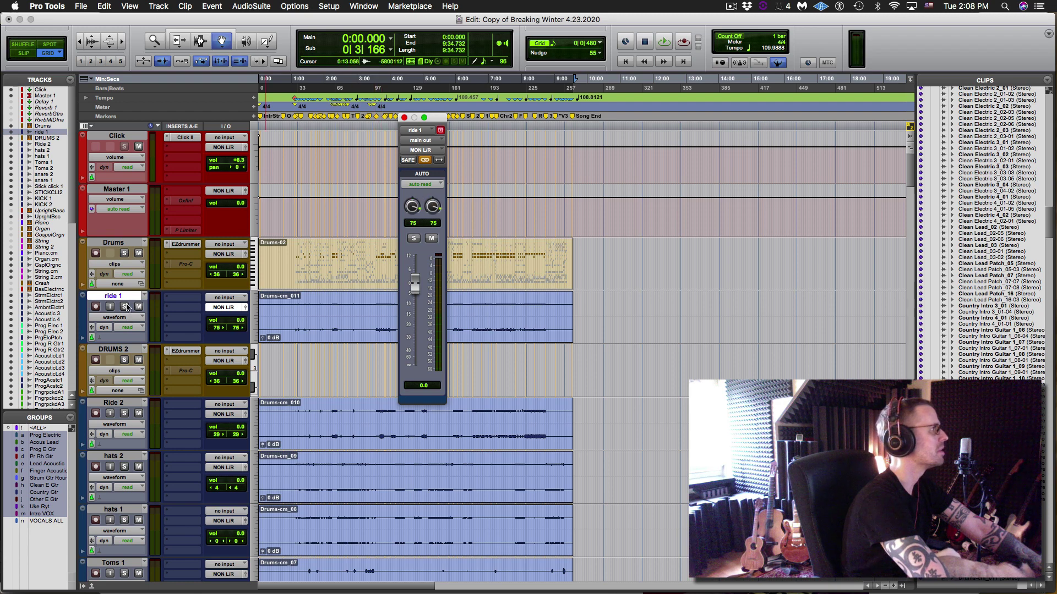
left_click_drag(126, 303, 124, 399)
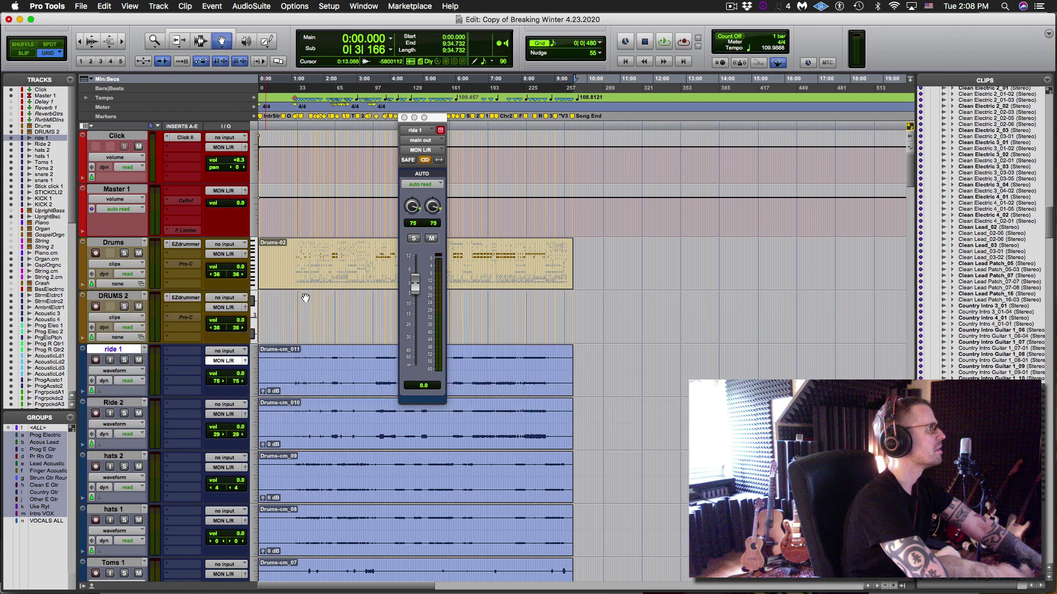
left_click(307, 265)
Step: Open the Drums-02 notes, delete all of them, and close the ride 1 output window
double_click(307, 265)
key("super+a")
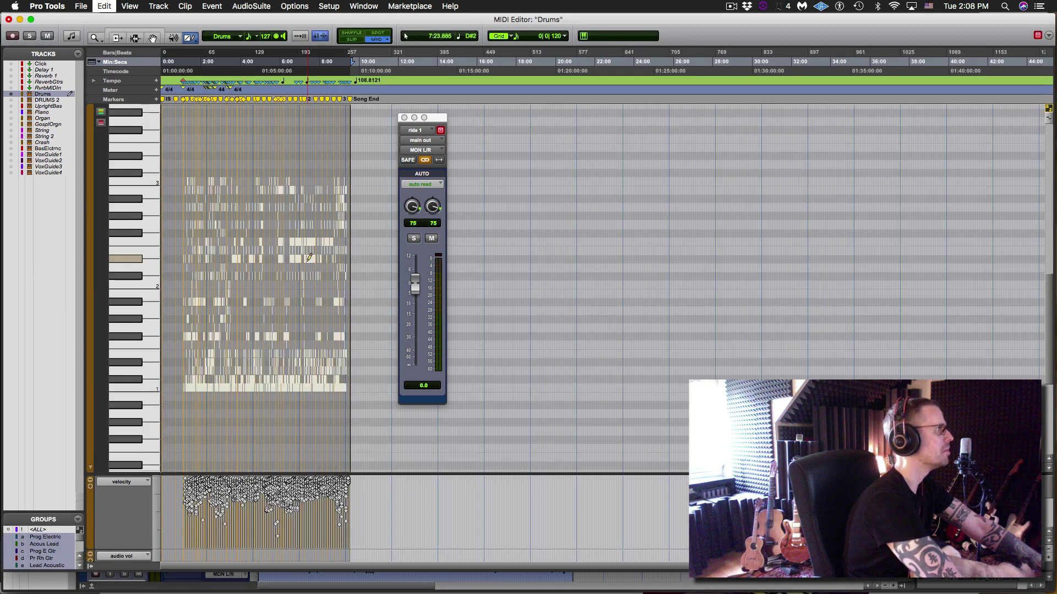
key("Delete")
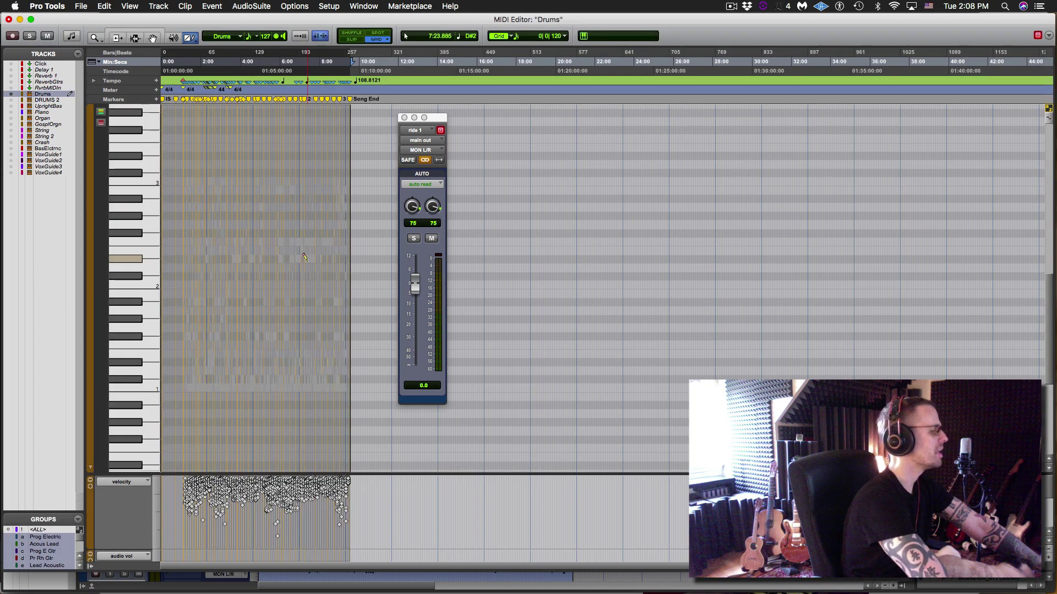
key("super+w")
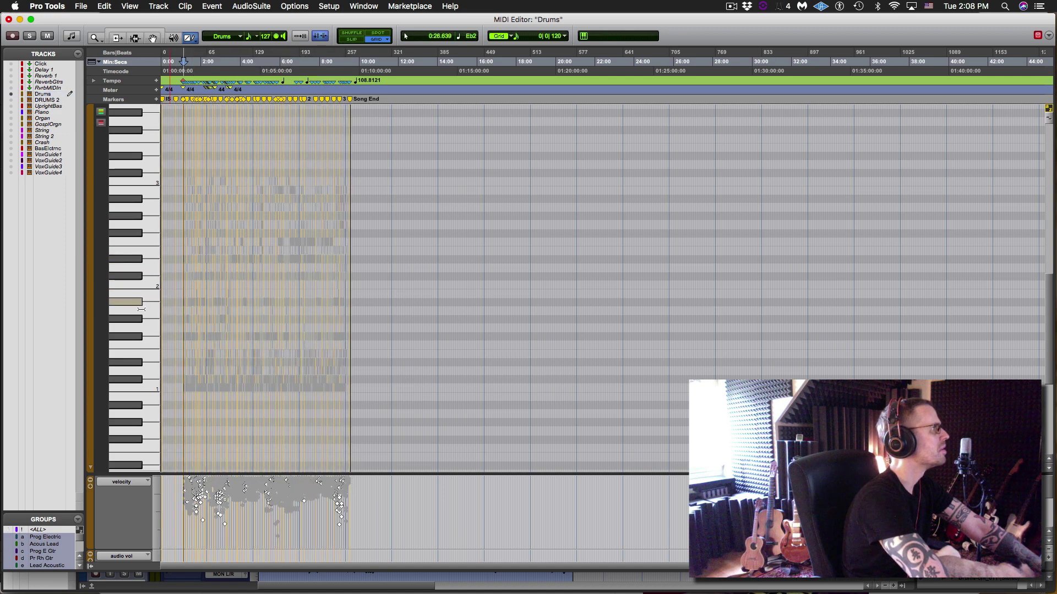
Step: Select the cymbal note rows from the piano keys, then close the MIDI Editor
left_click(138, 276)
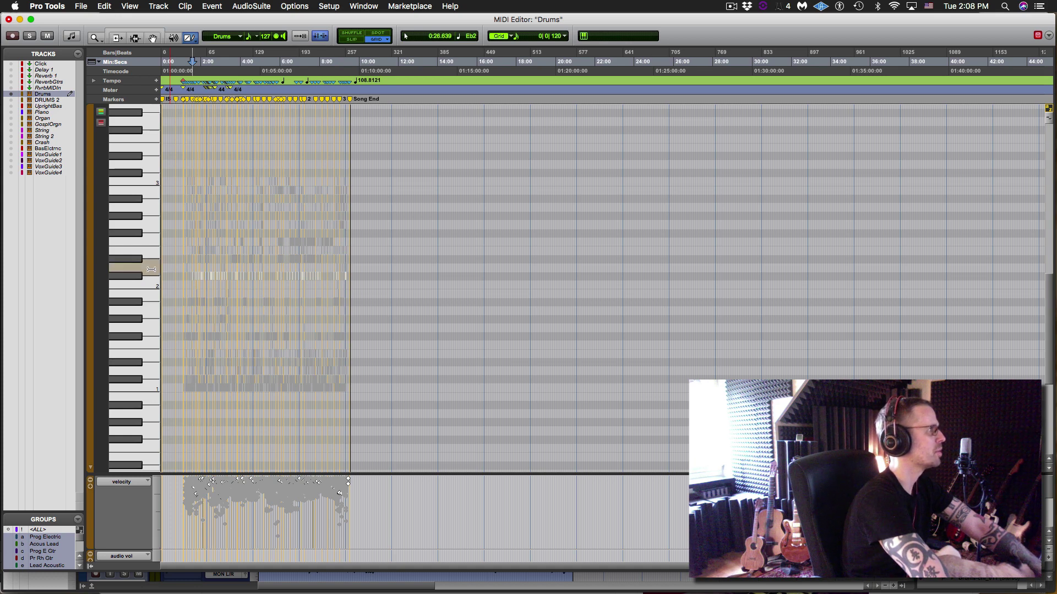
left_click(151, 269)
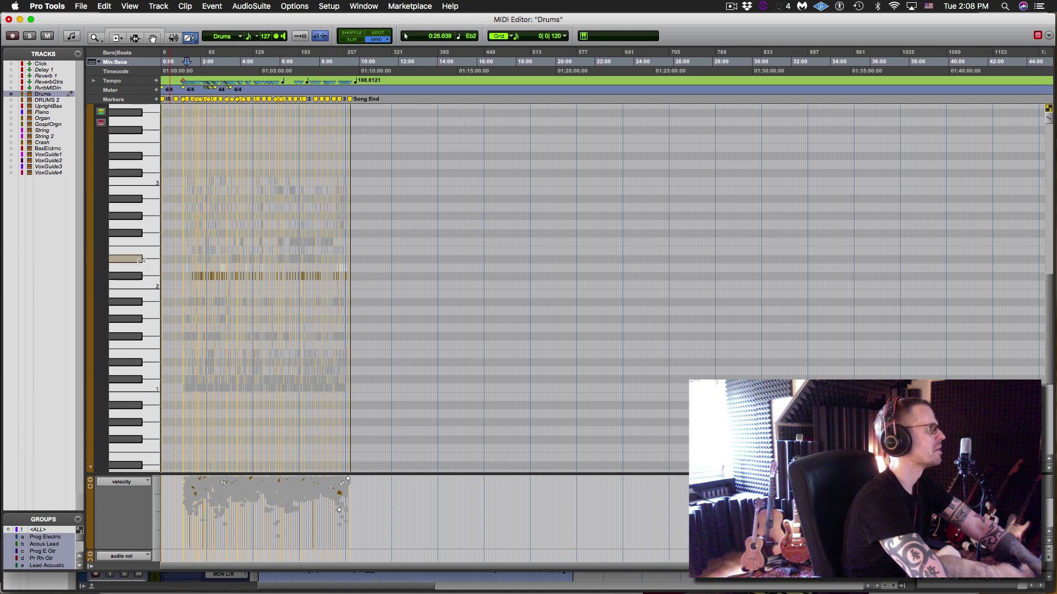
left_click(141, 260)
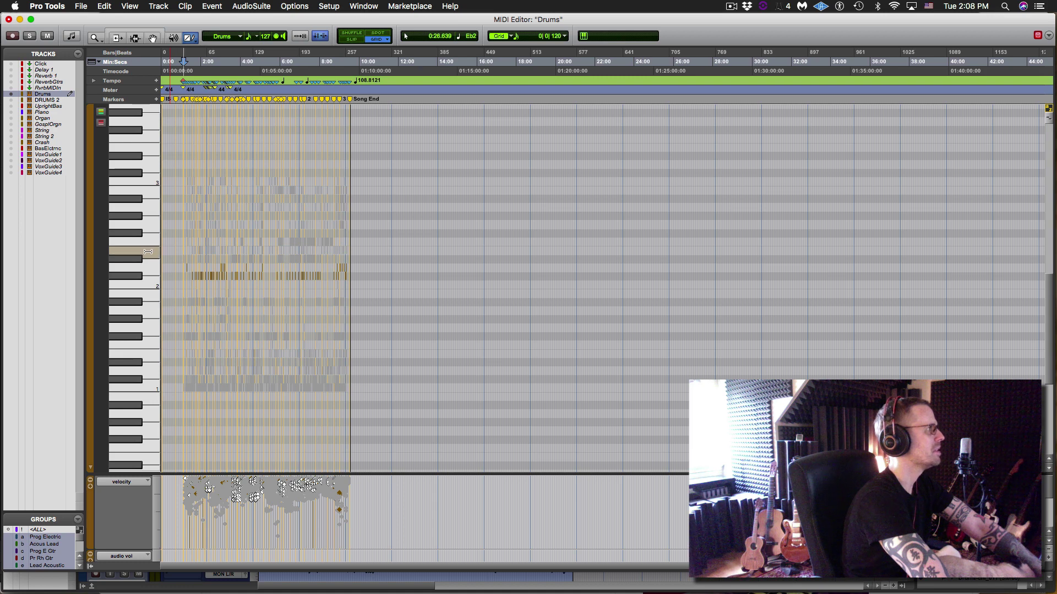
left_click(147, 244, "shift")
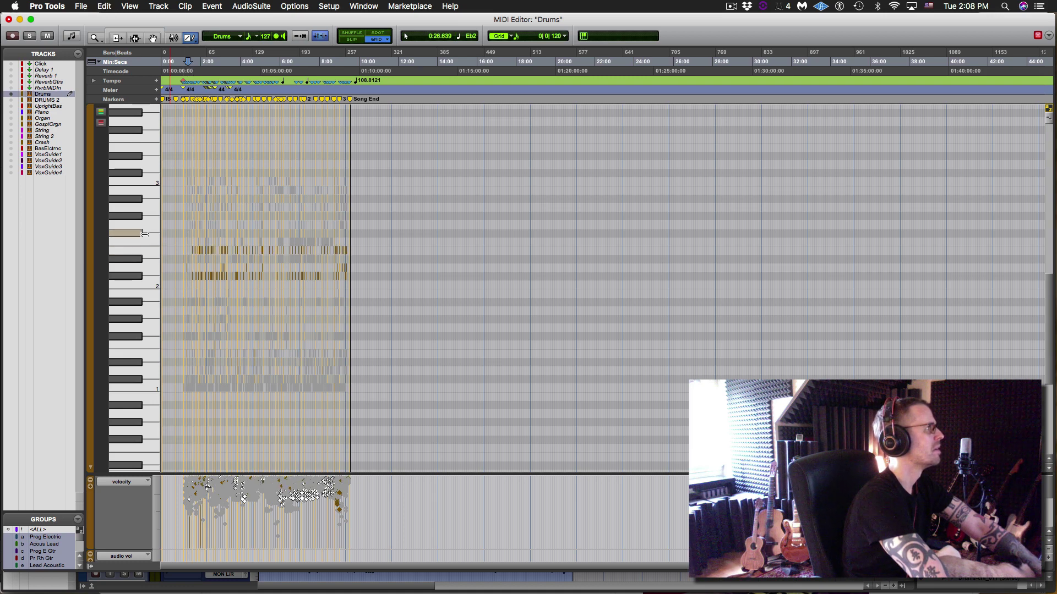
left_click(144, 233)
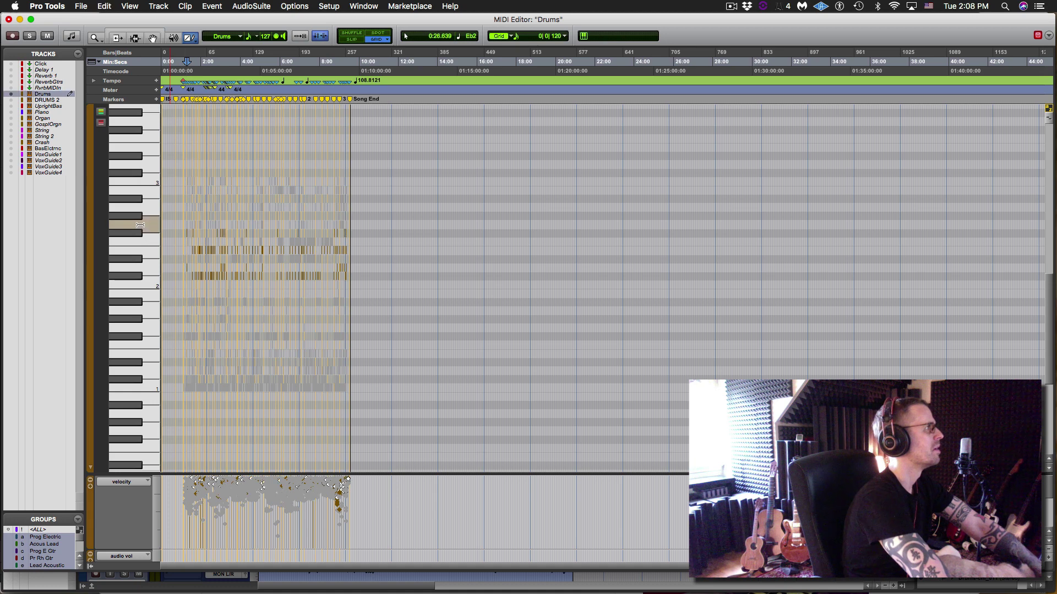
left_click(140, 217, "shift")
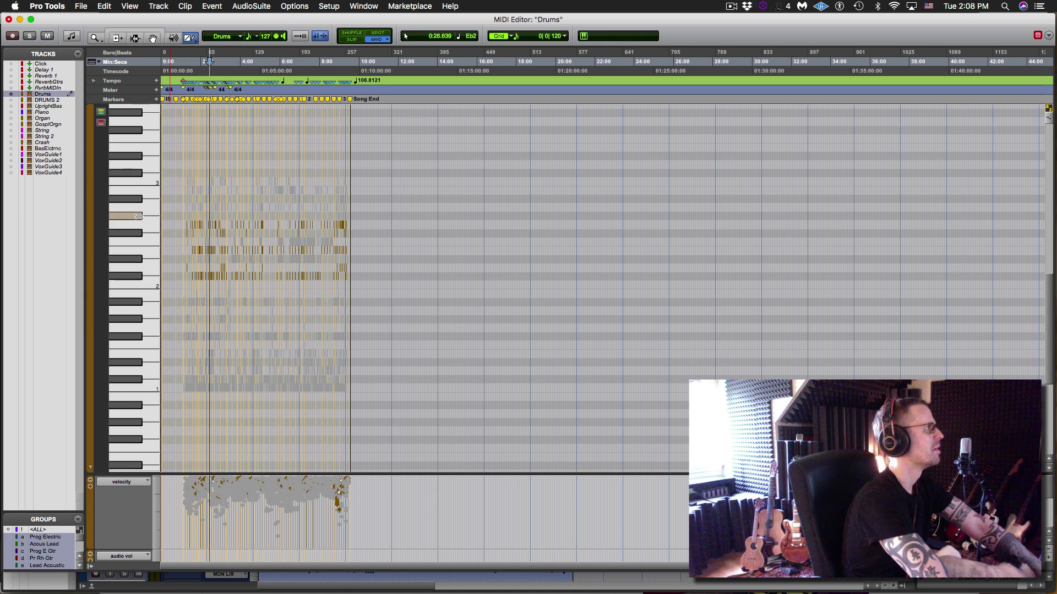
left_click(138, 207)
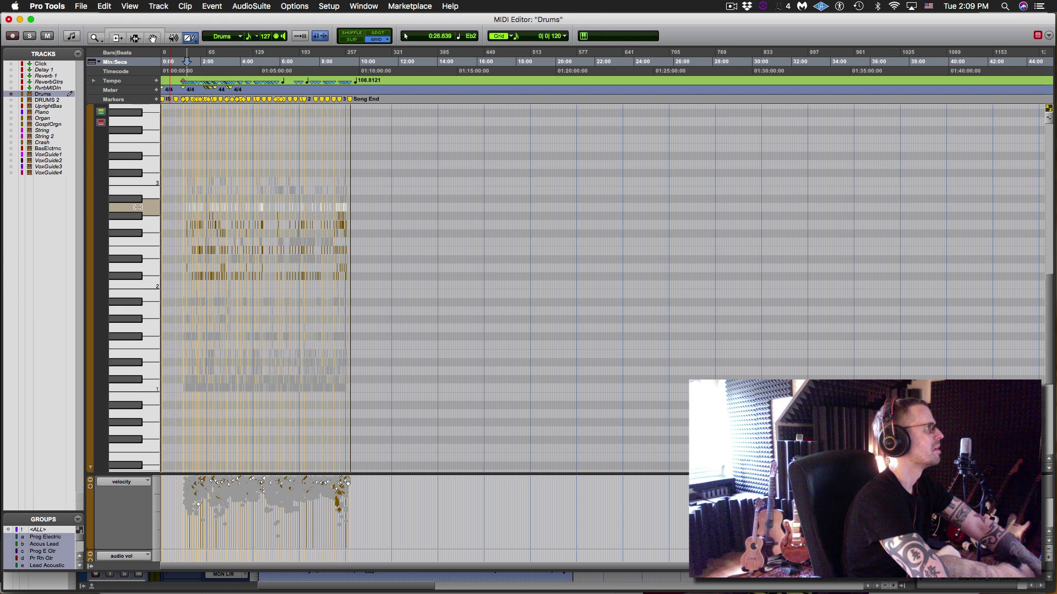
left_click(135, 200, "shift")
left_click(132, 191, "shift")
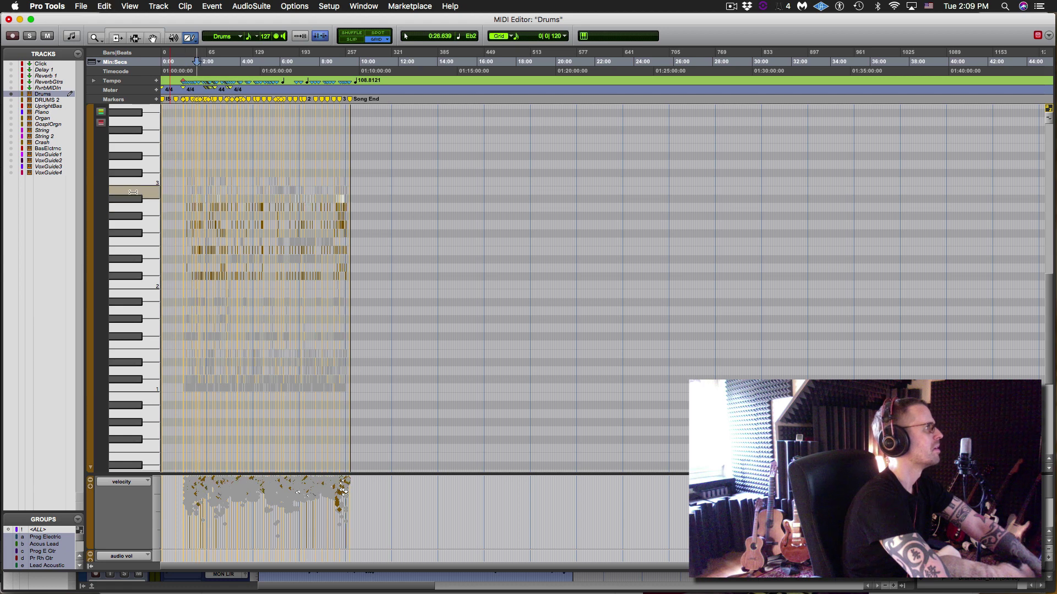
left_click(129, 182, "shift")
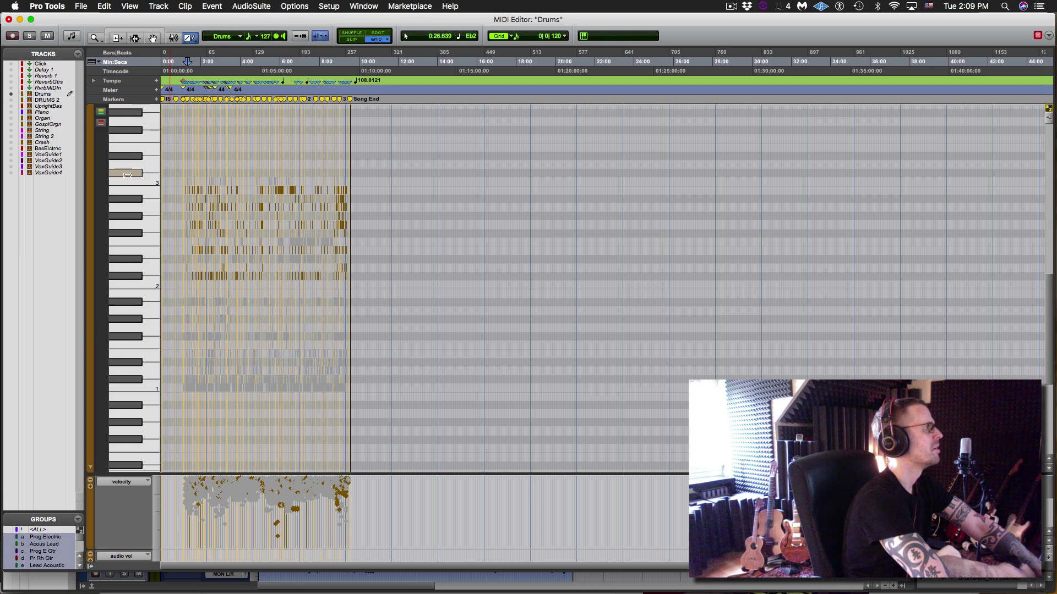
key("super+w")
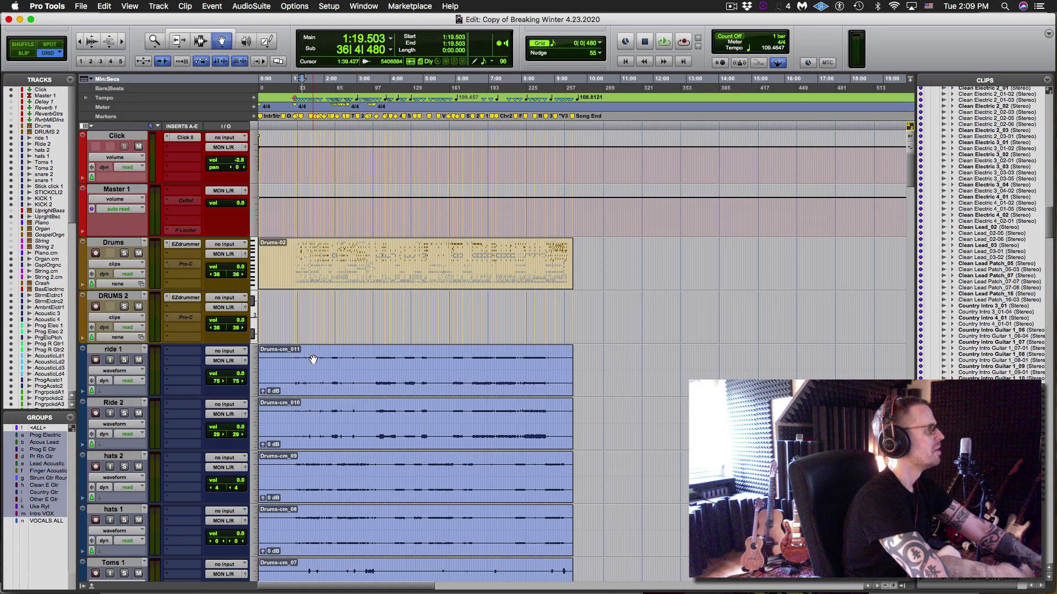
Step: Commit the Drums track to audio, rename the Drums.cm result CYMB 1, and open its output settings
left_click(315, 262)
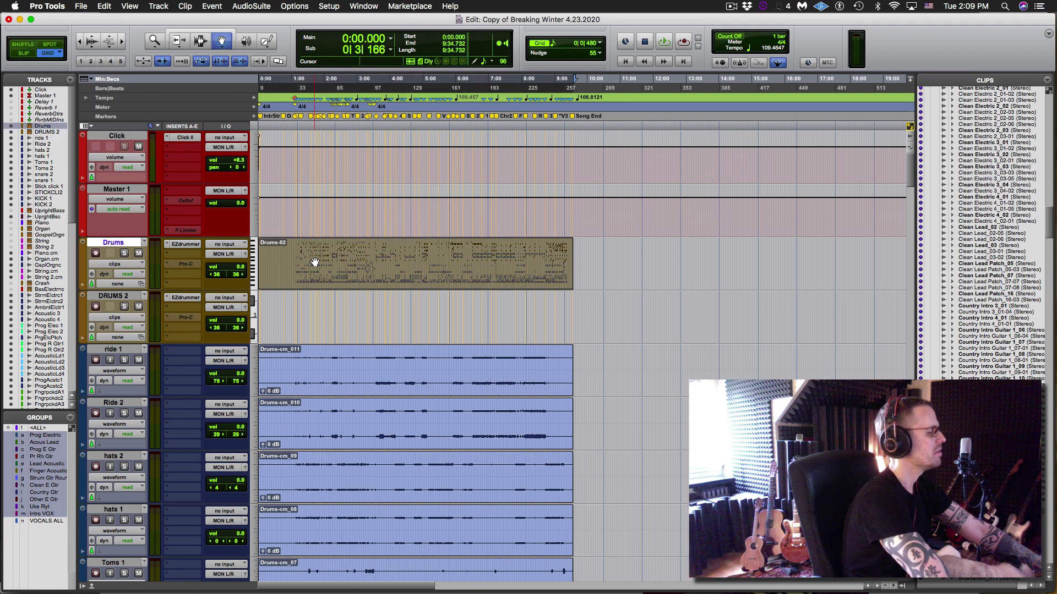
key("super+alt+shift+c")
key("Return")
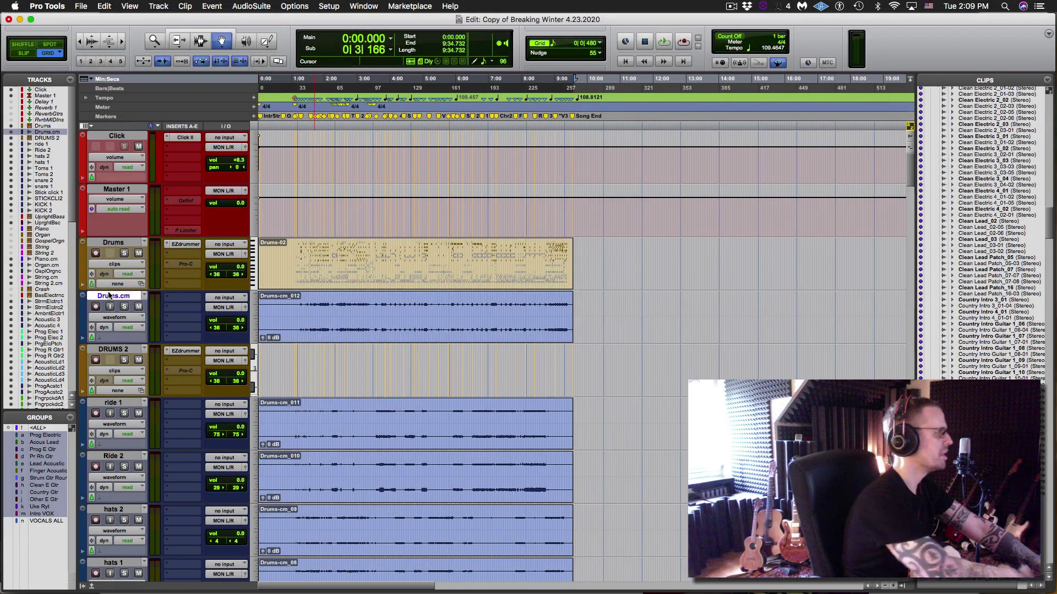
double_click(110, 297)
type("Cm")
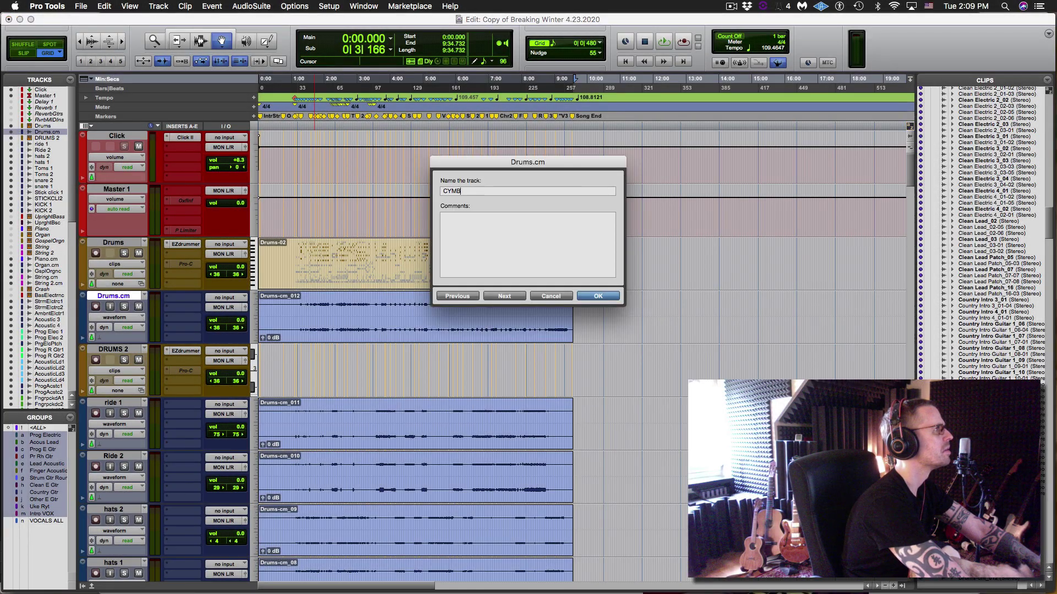
key("Return")
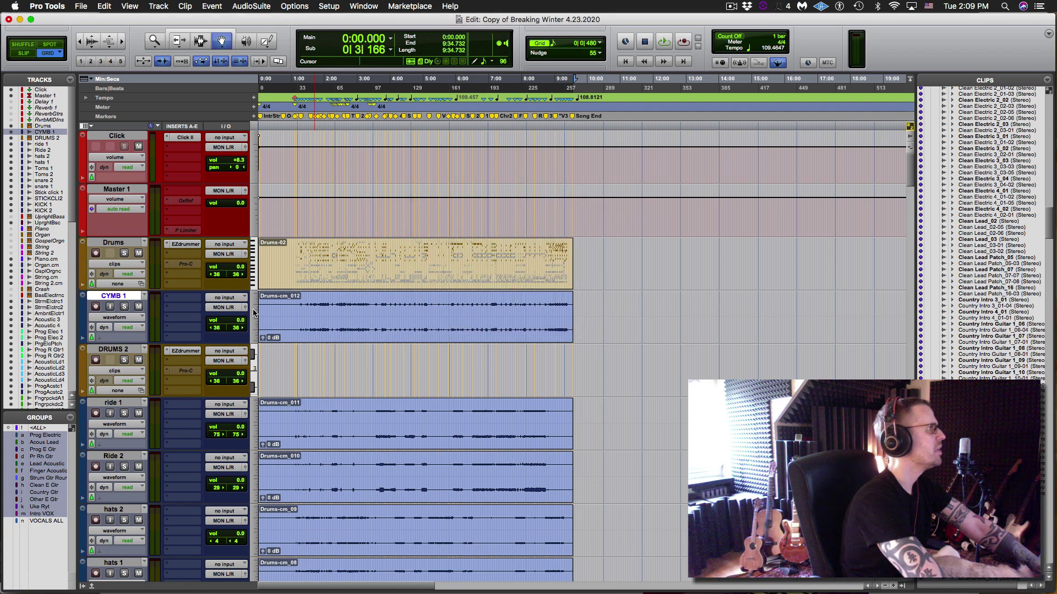
left_click(246, 308)
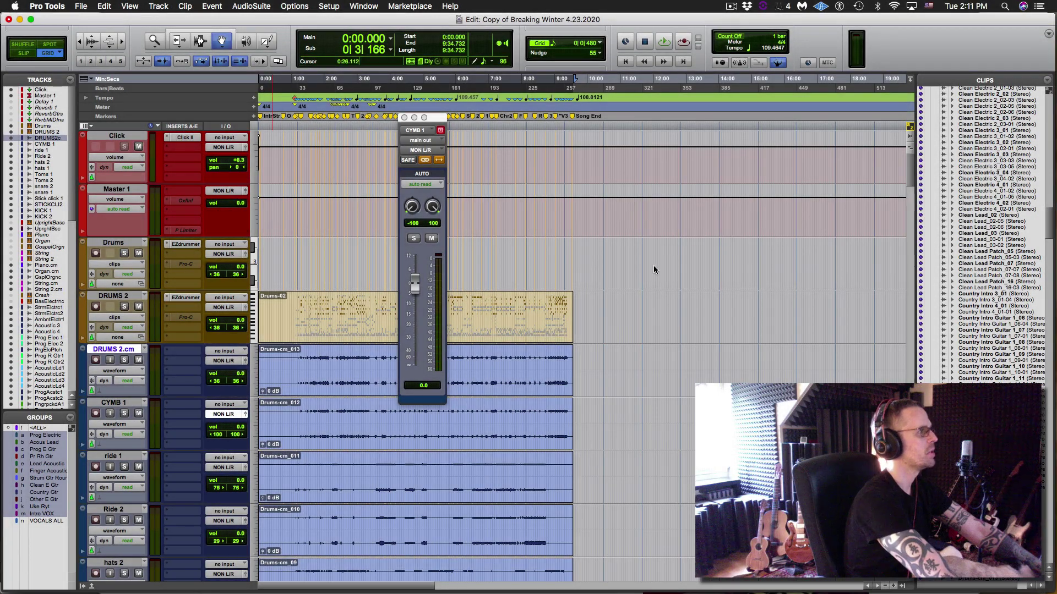
Step: Make the Drums and DRUMS 2 tracks inactive and close the CYMB 1 output window
left_click(115, 293)
left_click(116, 244)
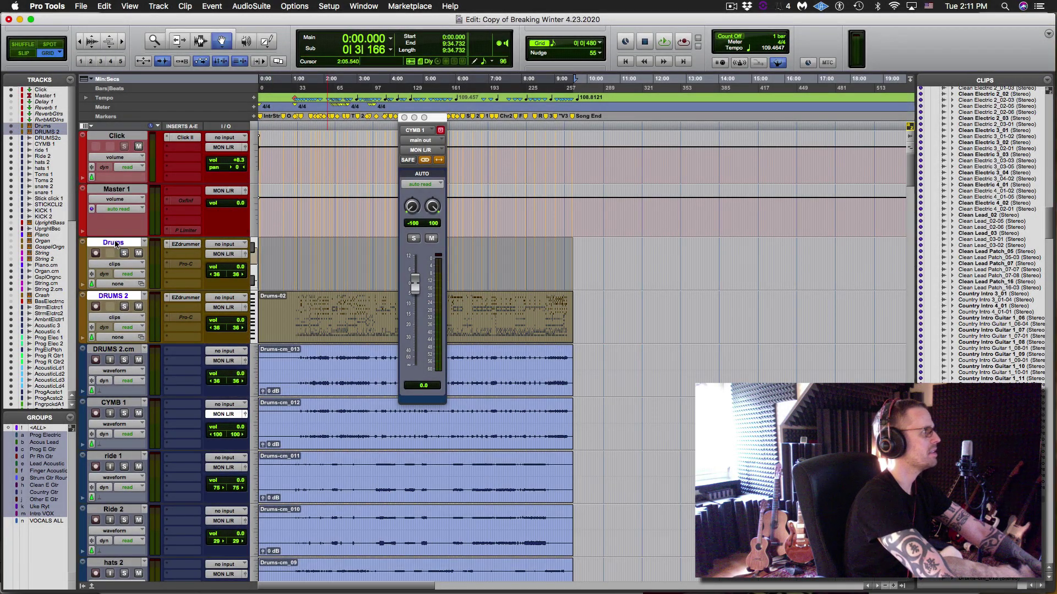
right_click(116, 244)
left_click(127, 266)
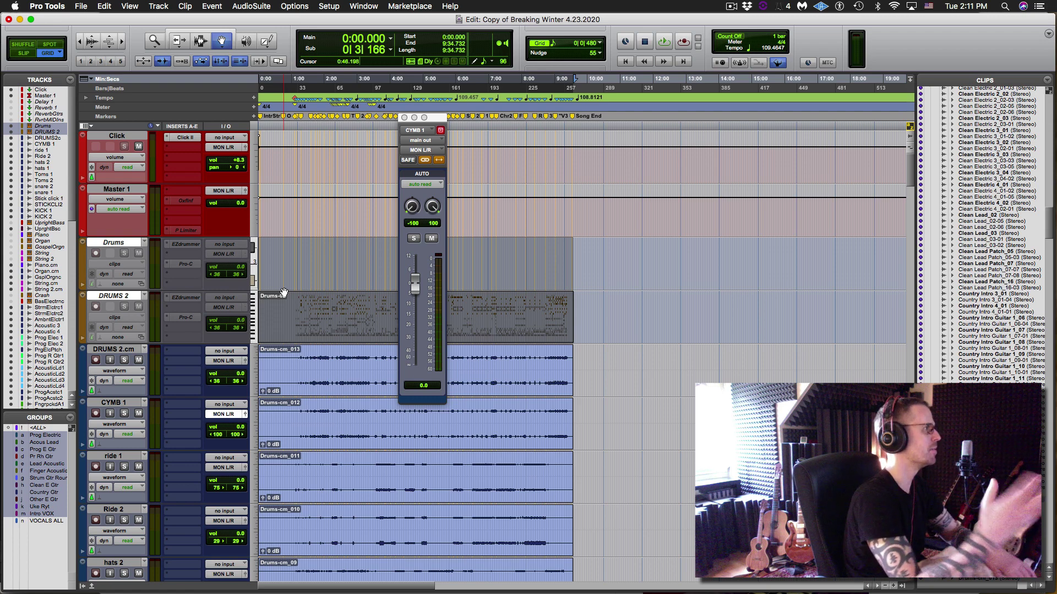
left_click(404, 117)
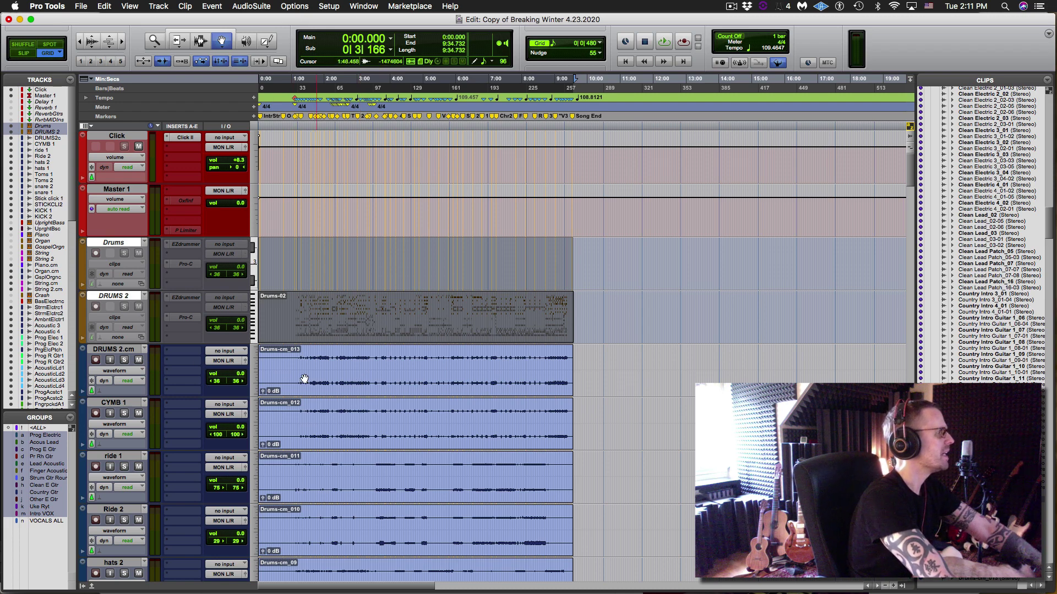
Step: Rename the DRUMS 2.cm track to Cymbs 2
double_click(121, 351)
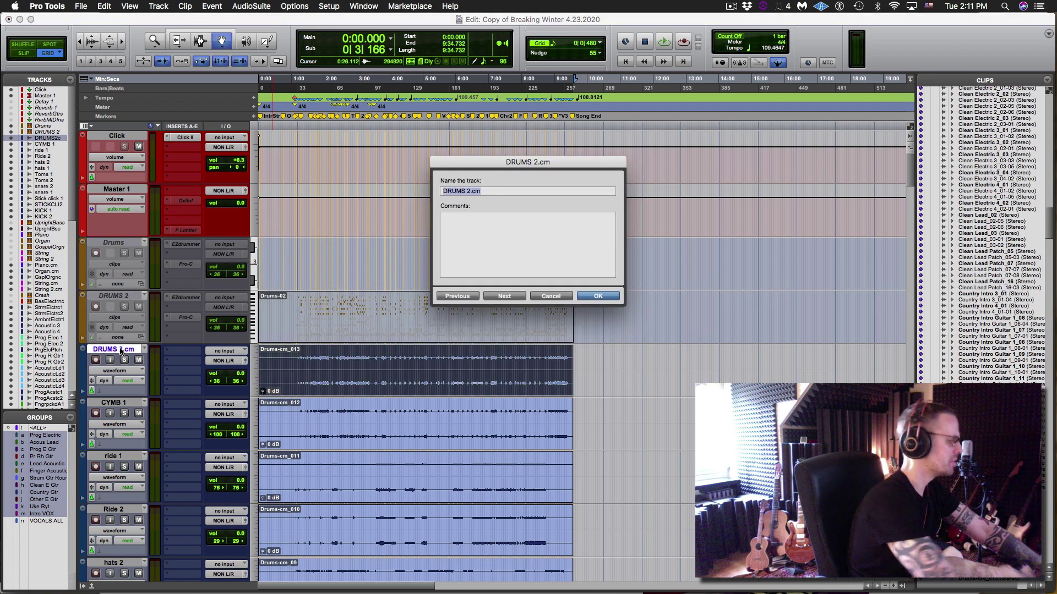
type("Cymbs 2")
key("Return")
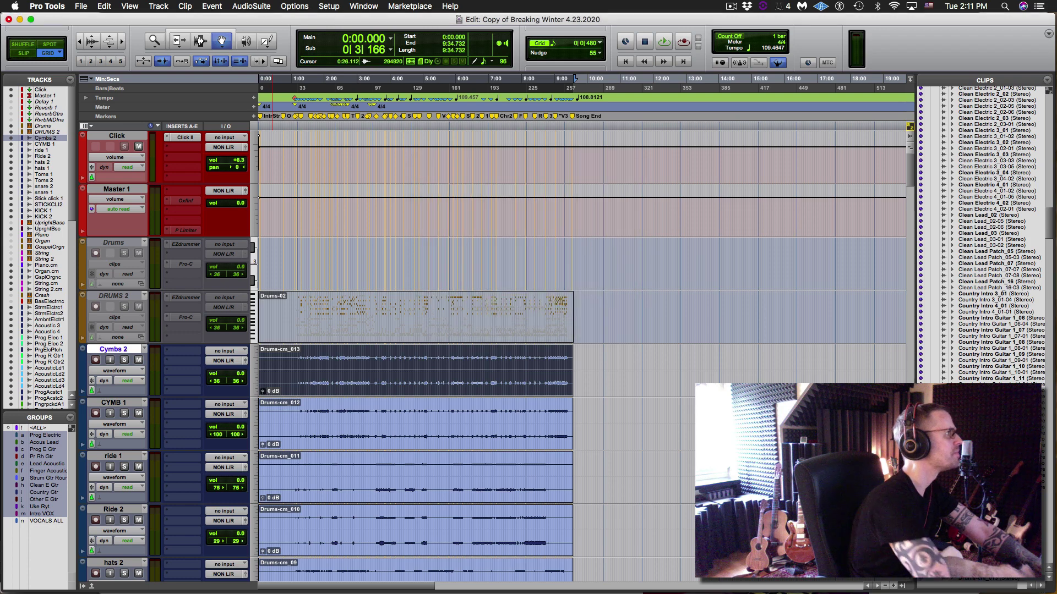
Step: Link and mirror Cymbs 2's pan to -100/100, then show the Mix window
left_click(246, 361)
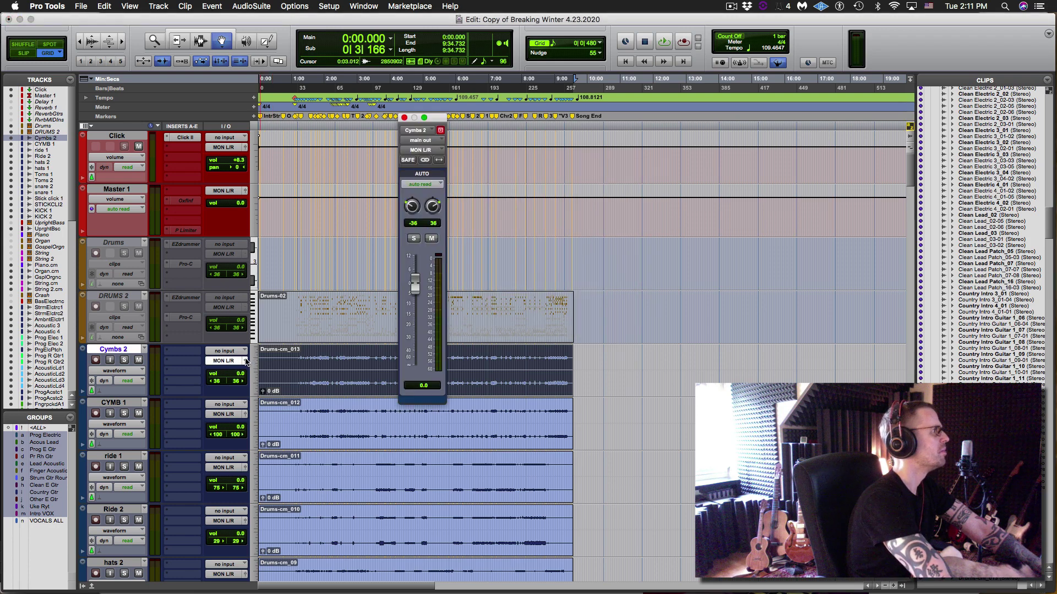
left_click(433, 205, "alt")
left_click(412, 206, "alt")
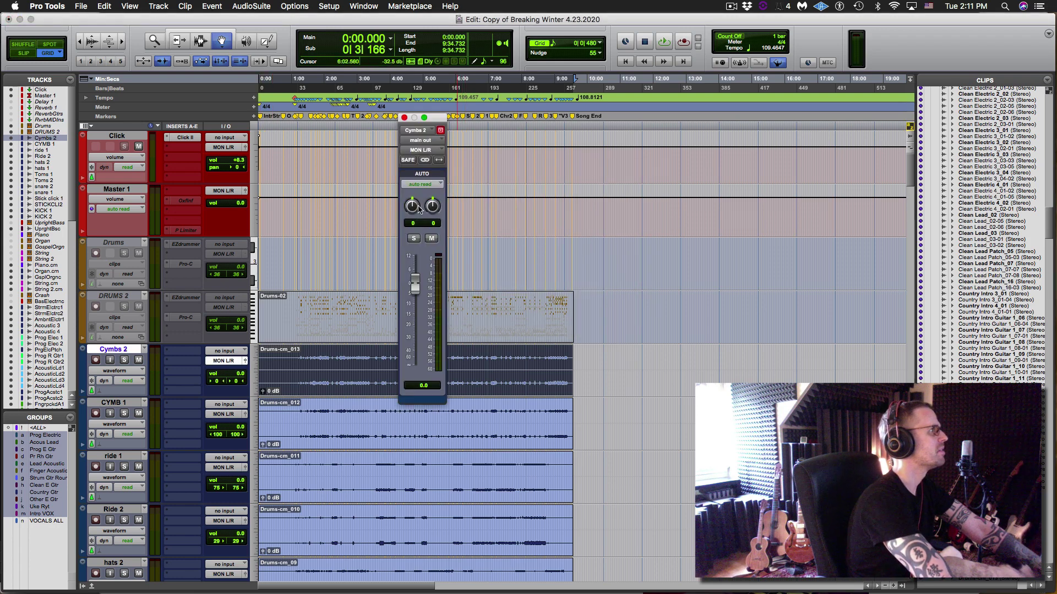
left_click(425, 160)
left_click(439, 159)
left_click_drag(412, 206, 417, 333)
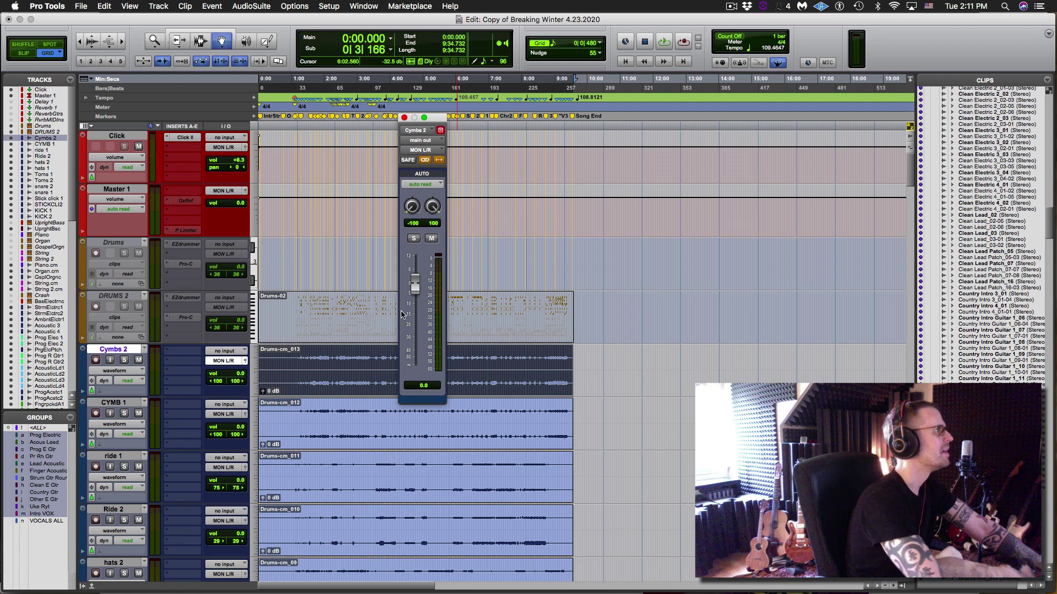
left_click(404, 119)
key("ctrl+equal")
key("super+equal")
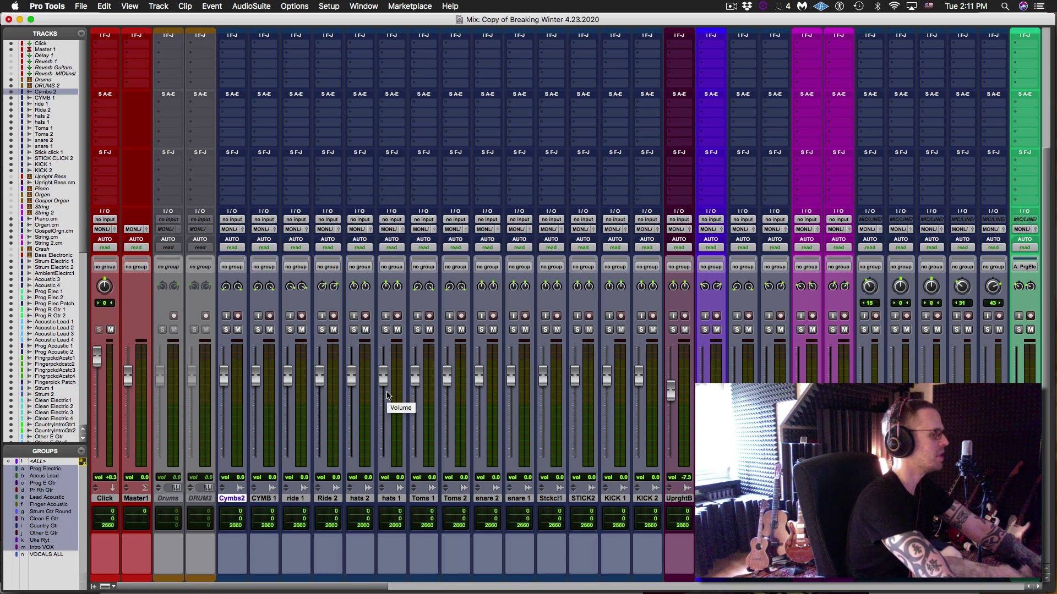
Step: Colour all the drum tracks from Cymbs2 to KICK 2 yellow
left_click(363, 6)
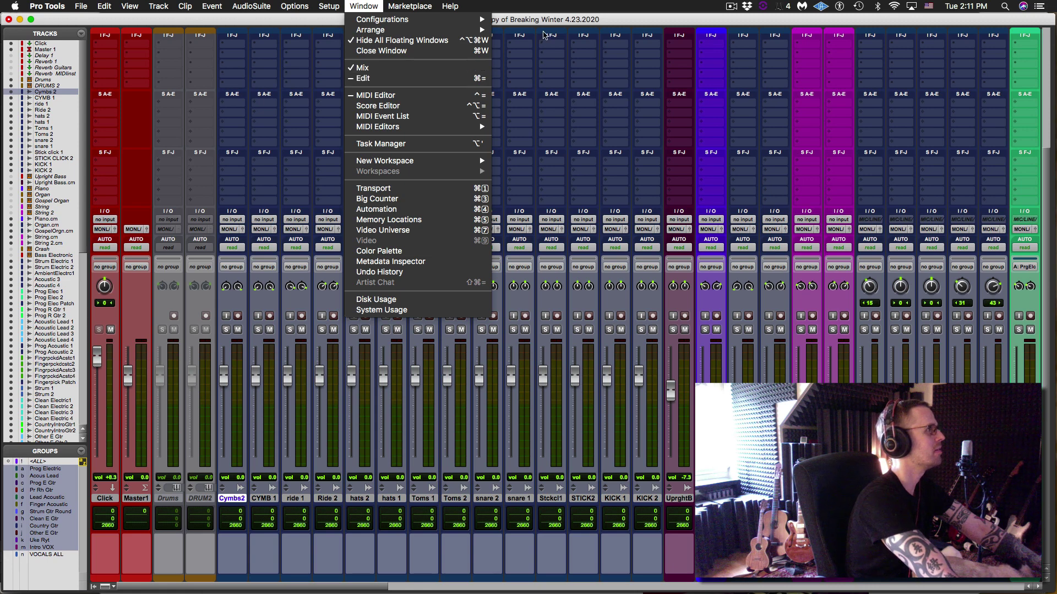
left_click(569, 22)
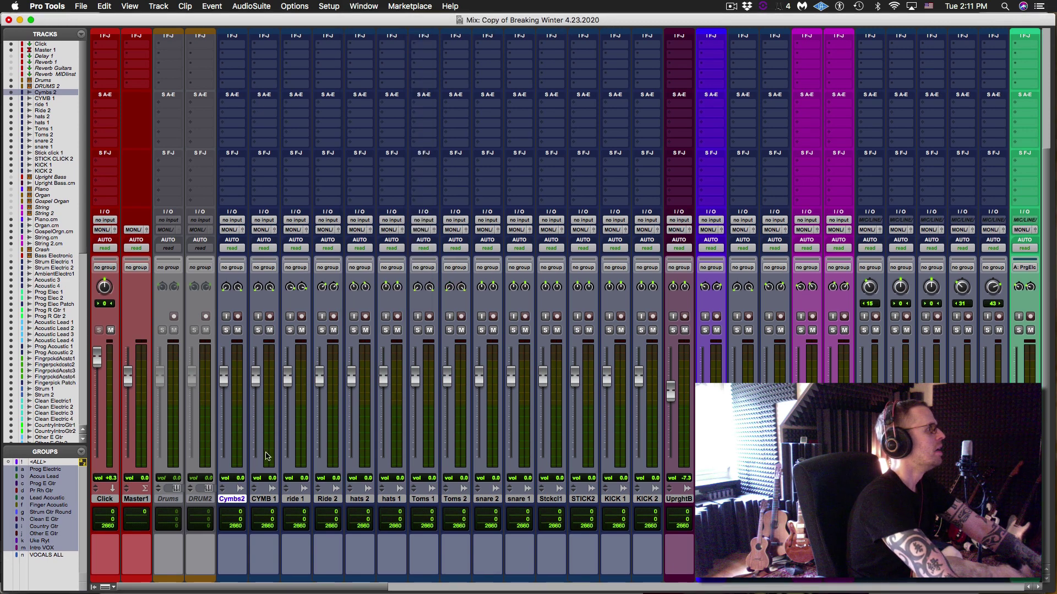
left_click(652, 499, "shift")
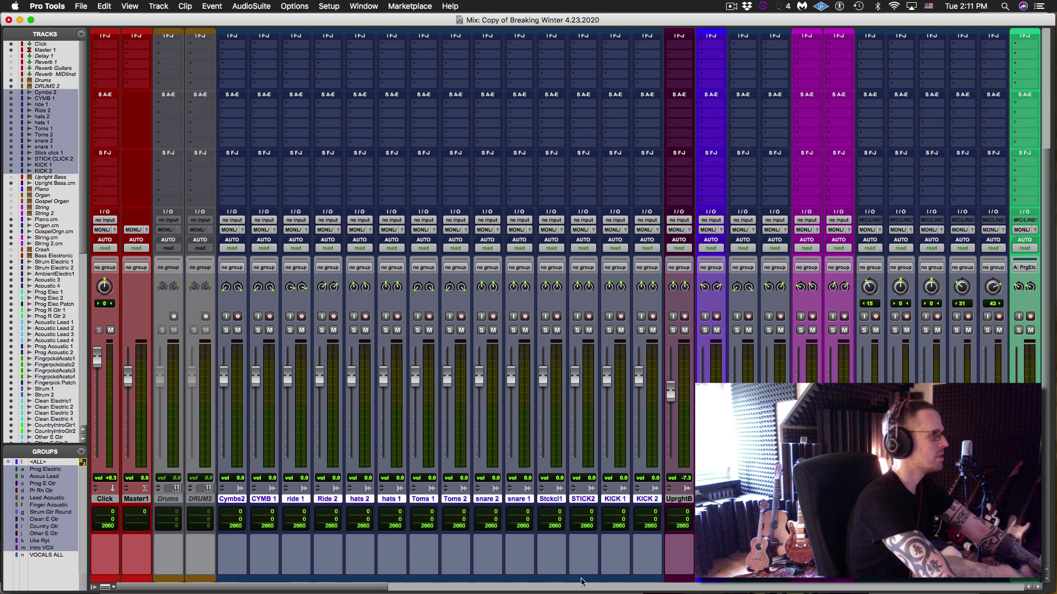
double_click(582, 581)
left_click(540, 468)
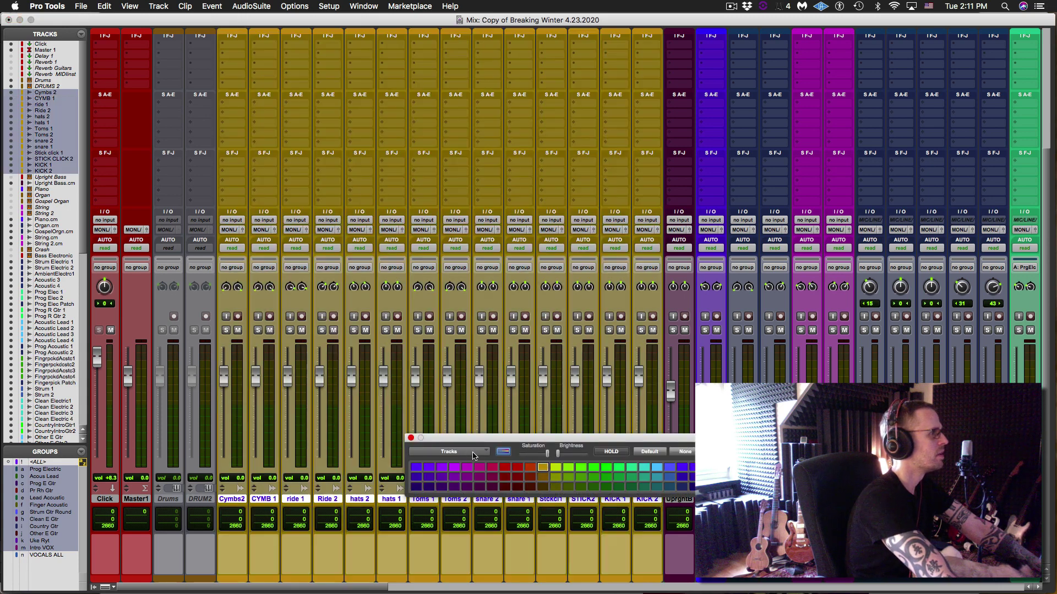
left_click(410, 438)
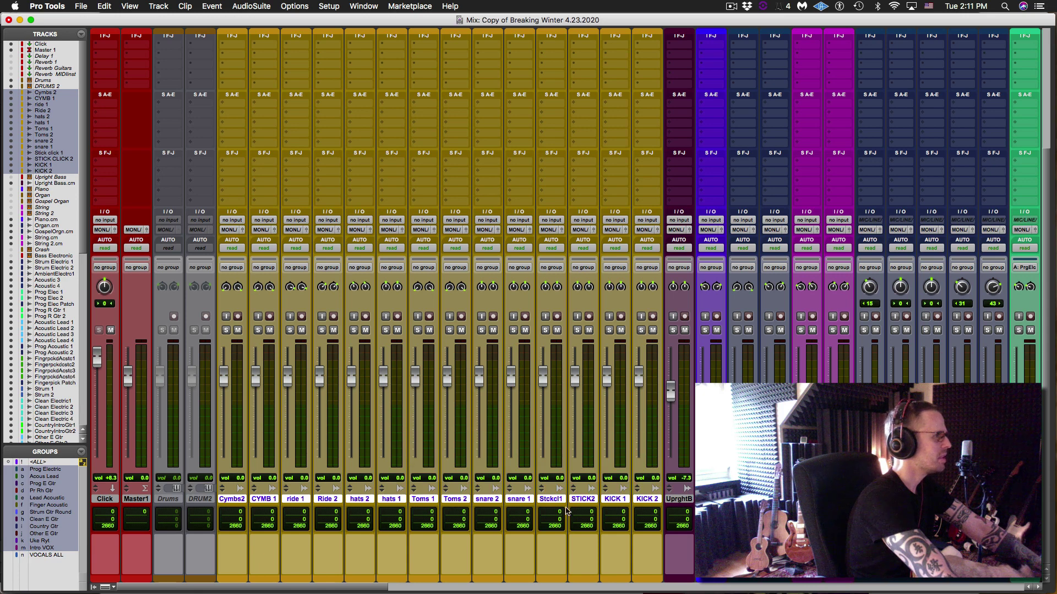
Step: Move the kick pair to the front, followed by the snare pair and hats pair
left_click(615, 498)
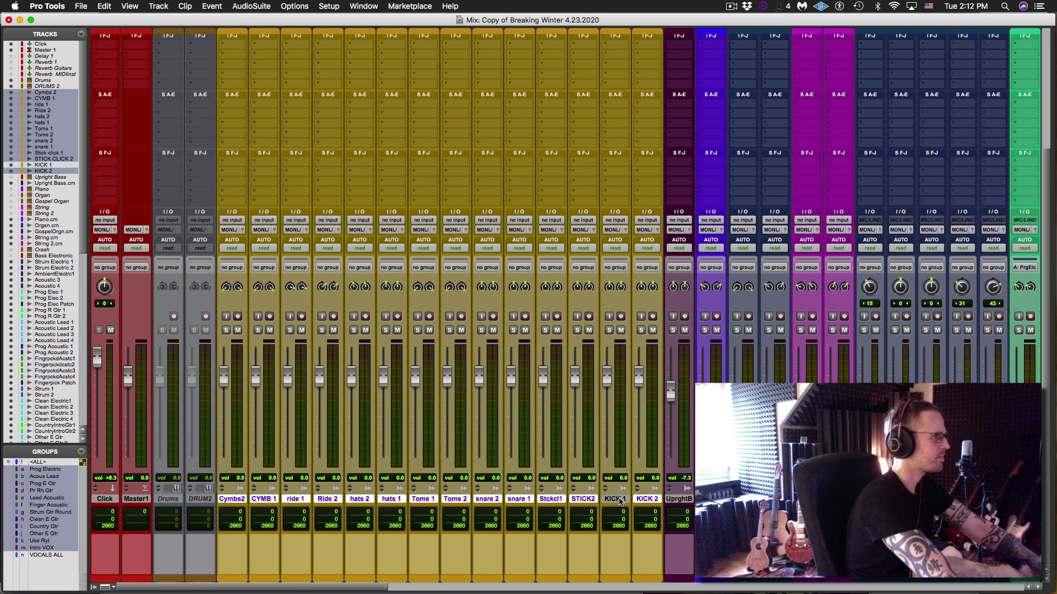
left_click(646, 499, "shift")
left_click_drag(647, 499, 240, 477)
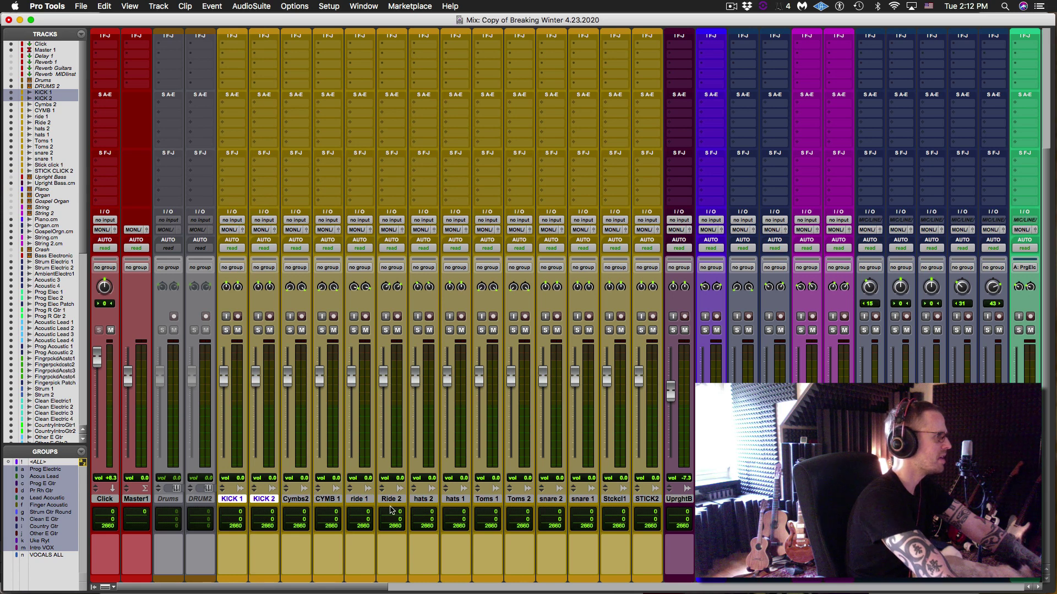
left_click(582, 499)
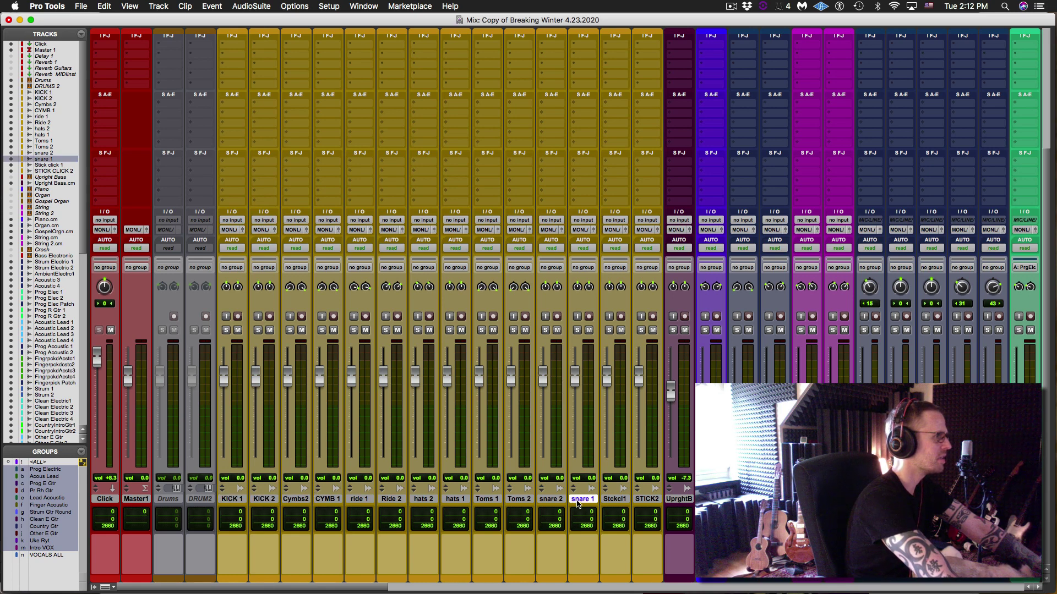
left_click(559, 503, "shift")
left_click_drag(559, 503, 334, 503)
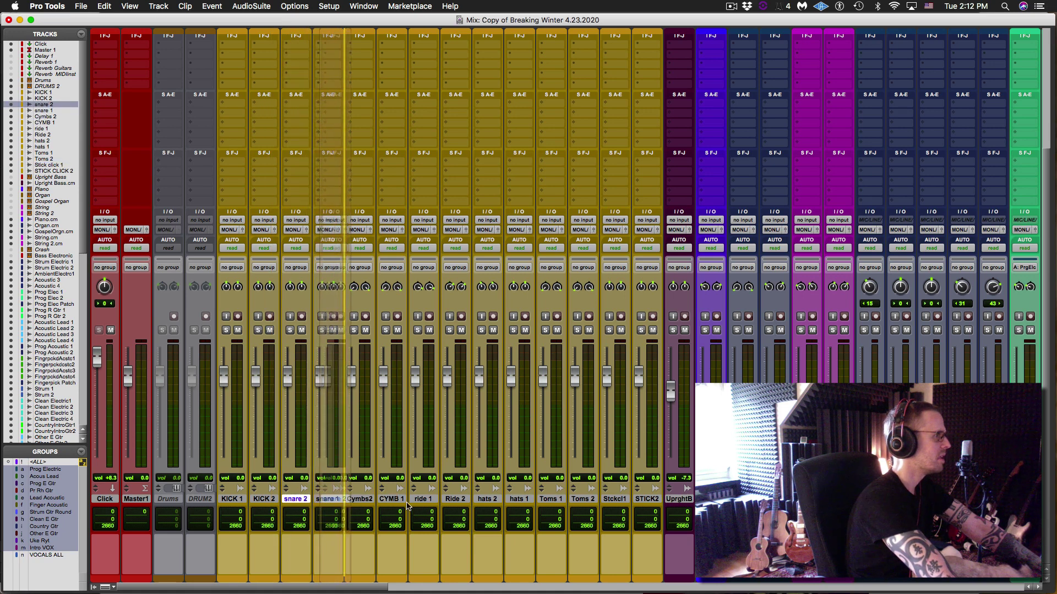
left_click(518, 502)
left_click(488, 499, "shift")
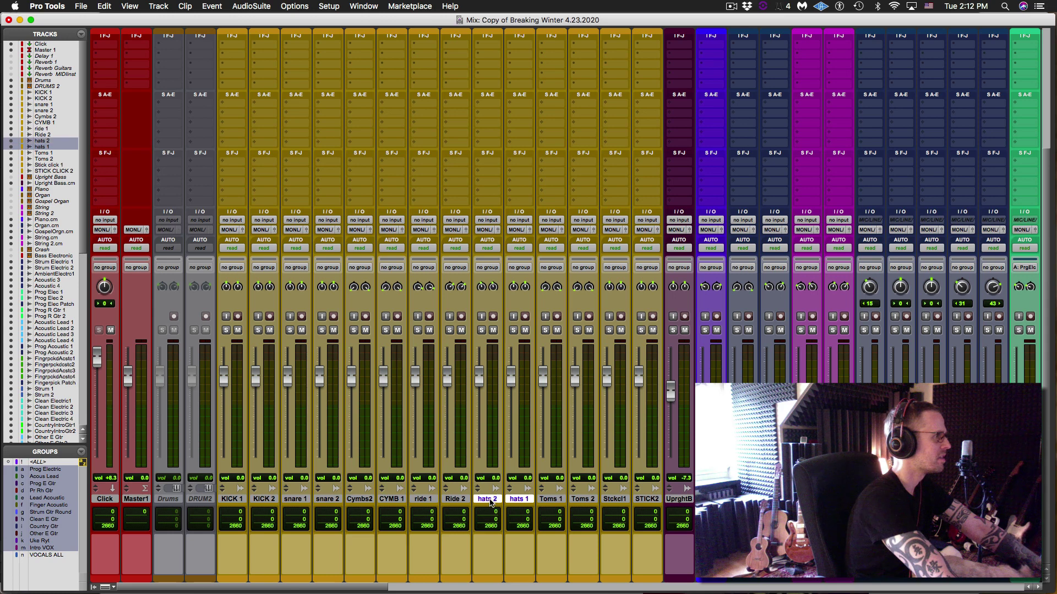
left_click_drag(486, 501, 403, 503)
left_click(357, 499)
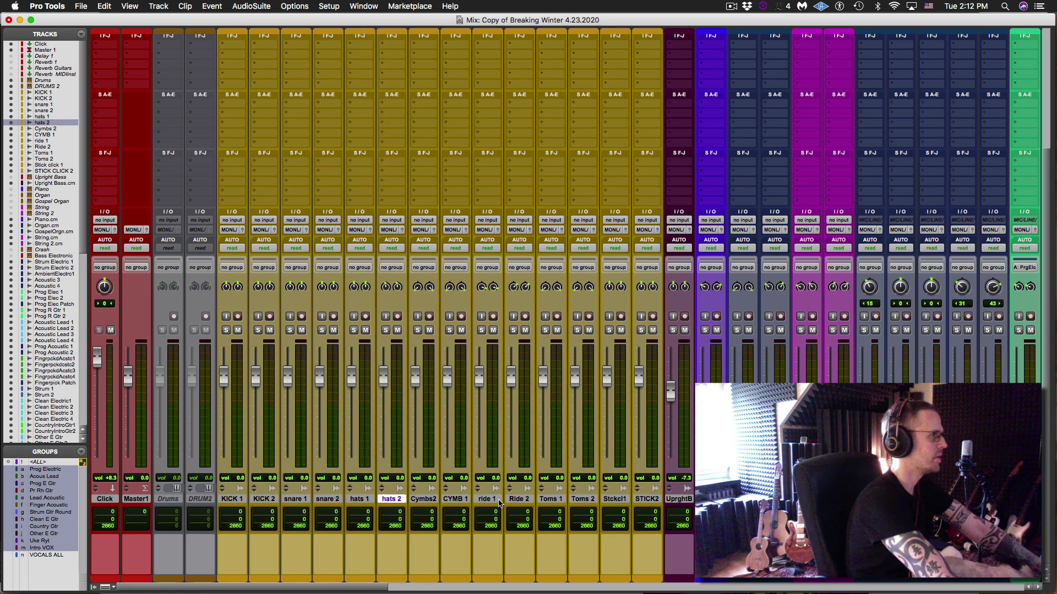
Step: Place toms and rides after the hats, and the stick tracks between kicks and snares
left_click(550, 502)
left_click(583, 499, "shift")
left_click_drag(551, 501, 422, 502)
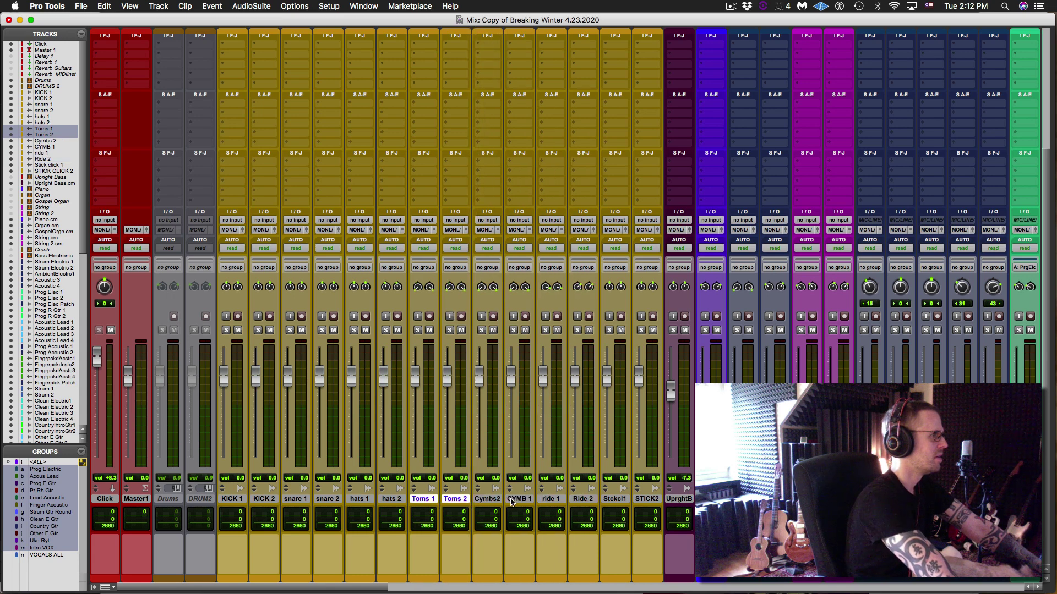
left_click(542, 500)
left_click(575, 499, "shift")
left_click_drag(552, 502, 486, 501)
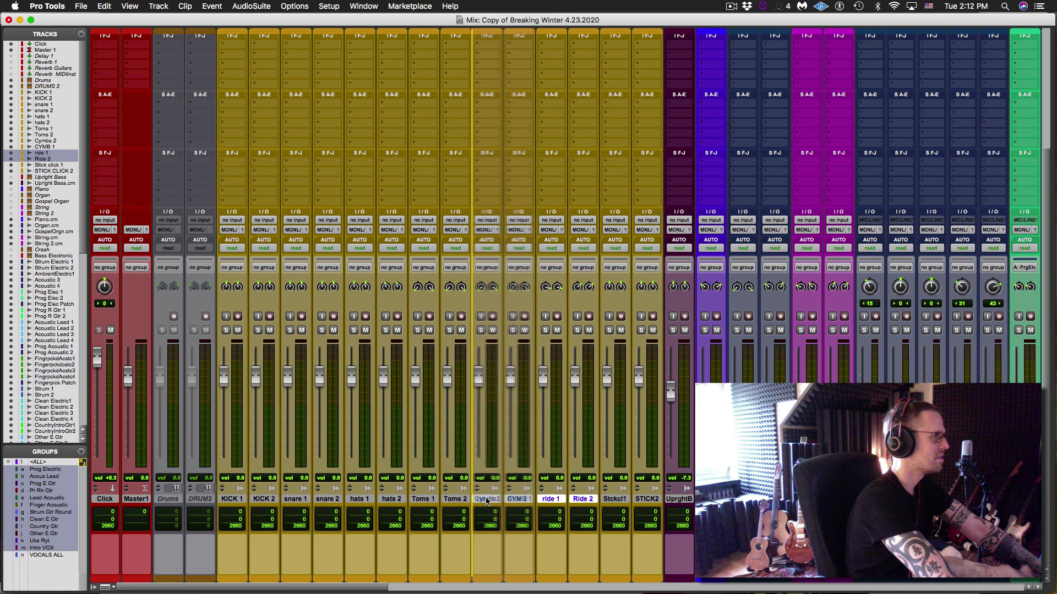
left_click(647, 500)
left_click(615, 501, "shift")
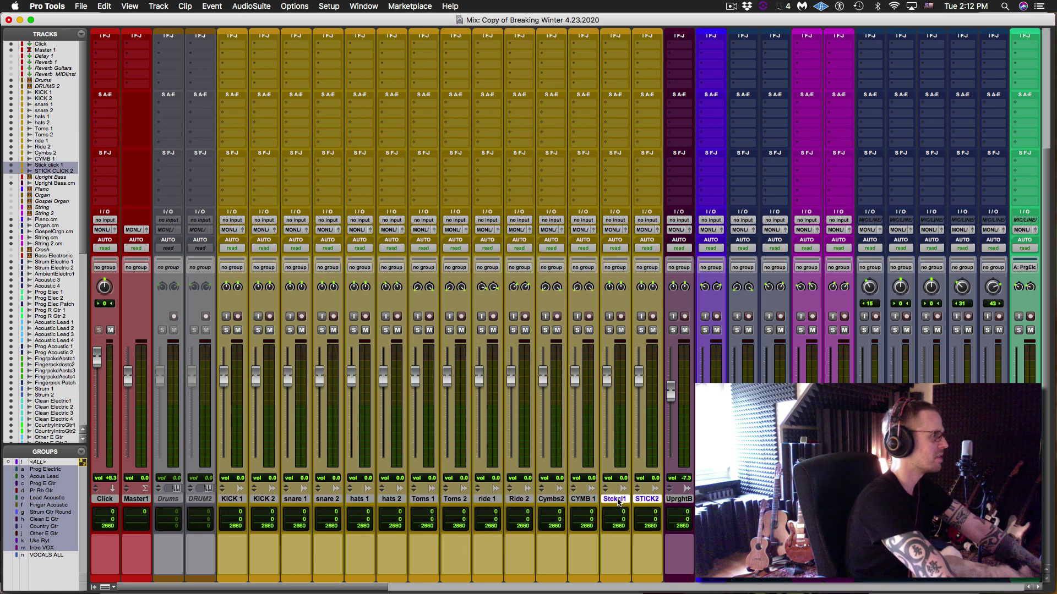
left_click_drag(618, 501, 301, 492)
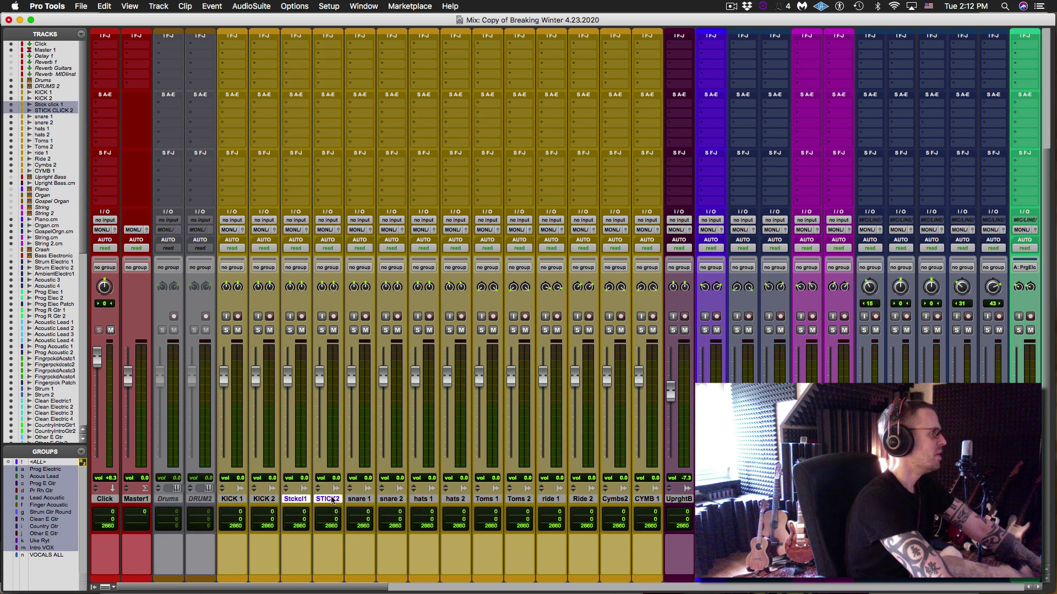
Step: Group KICK 1 and KICK 2 into a Mix/Edit group KICK and lower both to -3.3
left_click(230, 499)
left_click(263, 500, "shift")
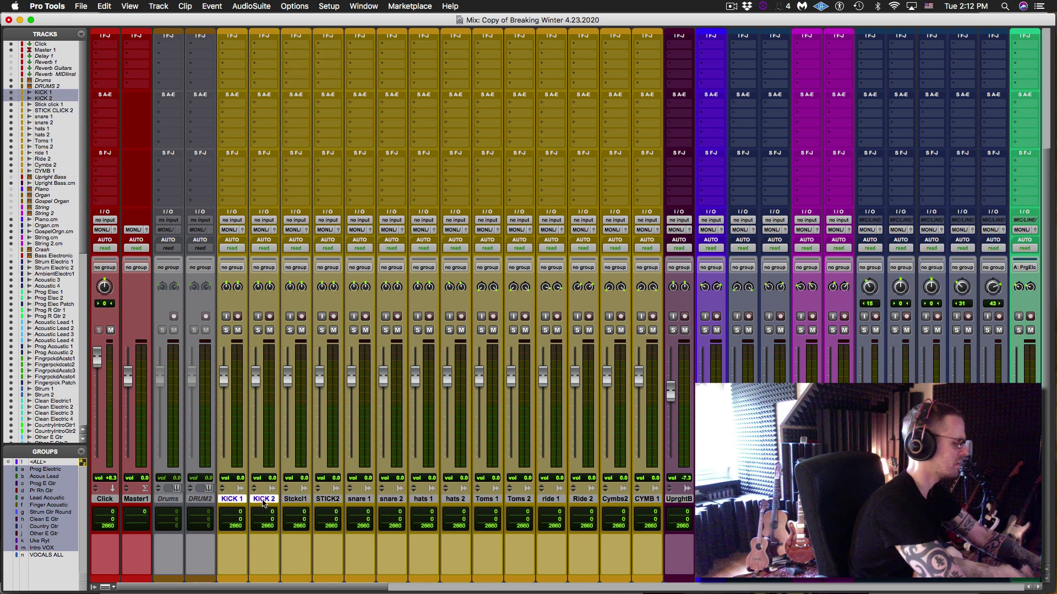
key("super+g")
type("KICK")
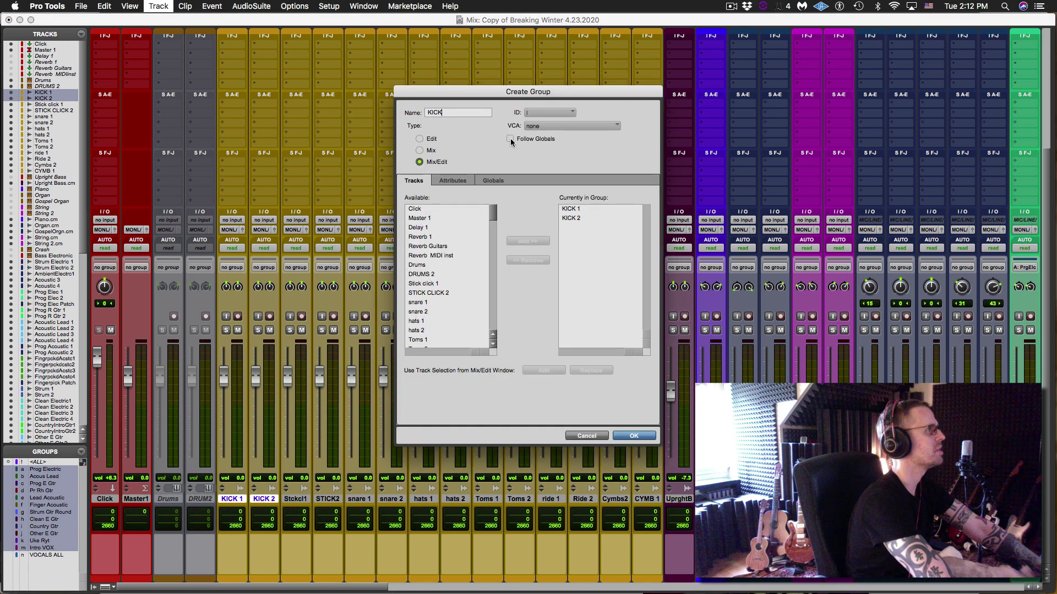
left_click(454, 180)
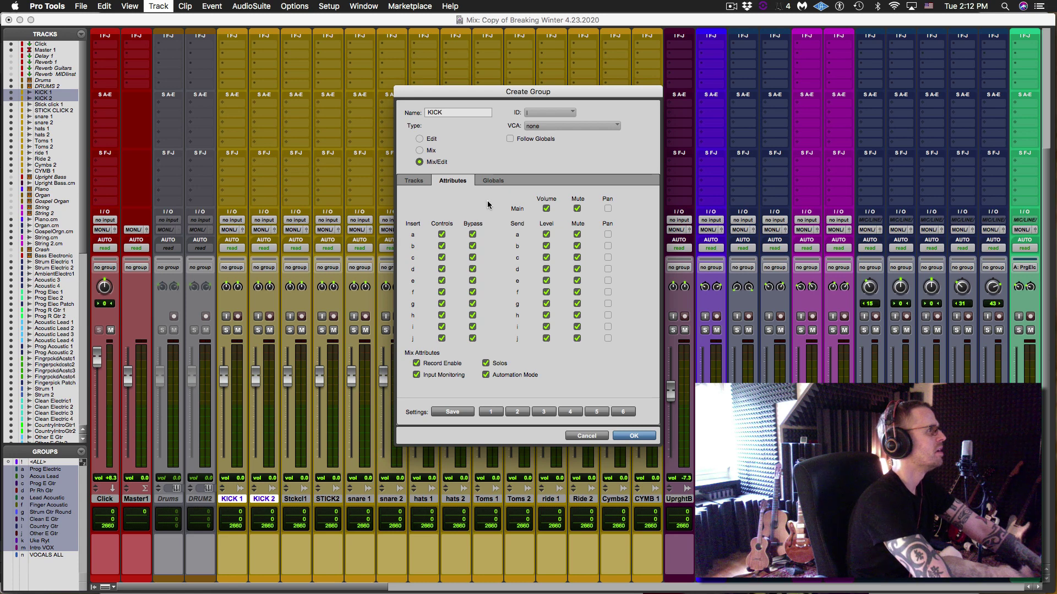
left_click(442, 237, "alt")
left_click(442, 237, "alt")
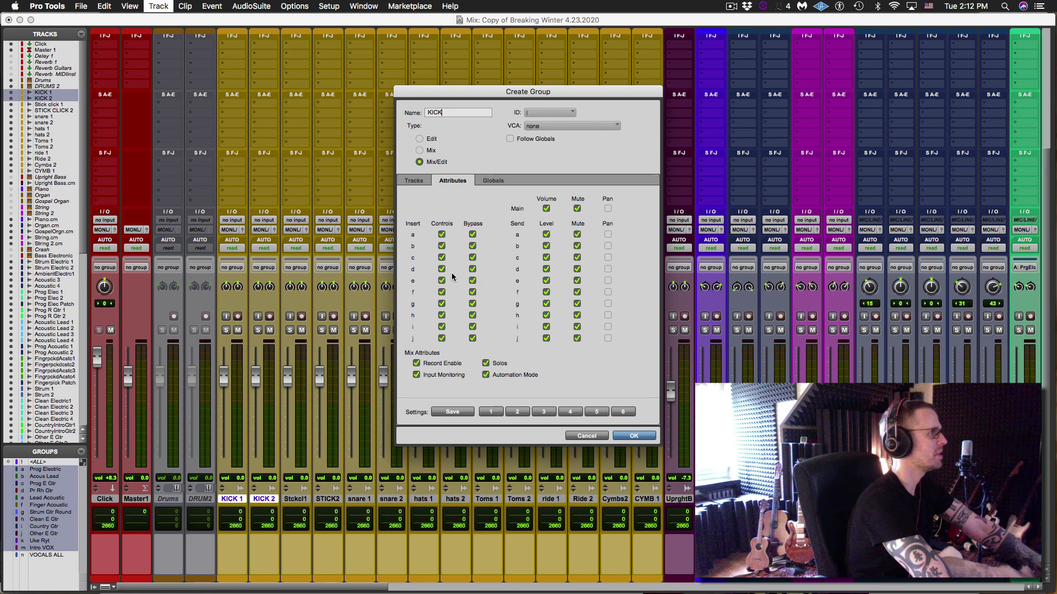
left_click(471, 235, "alt")
left_click(471, 235, "alt")
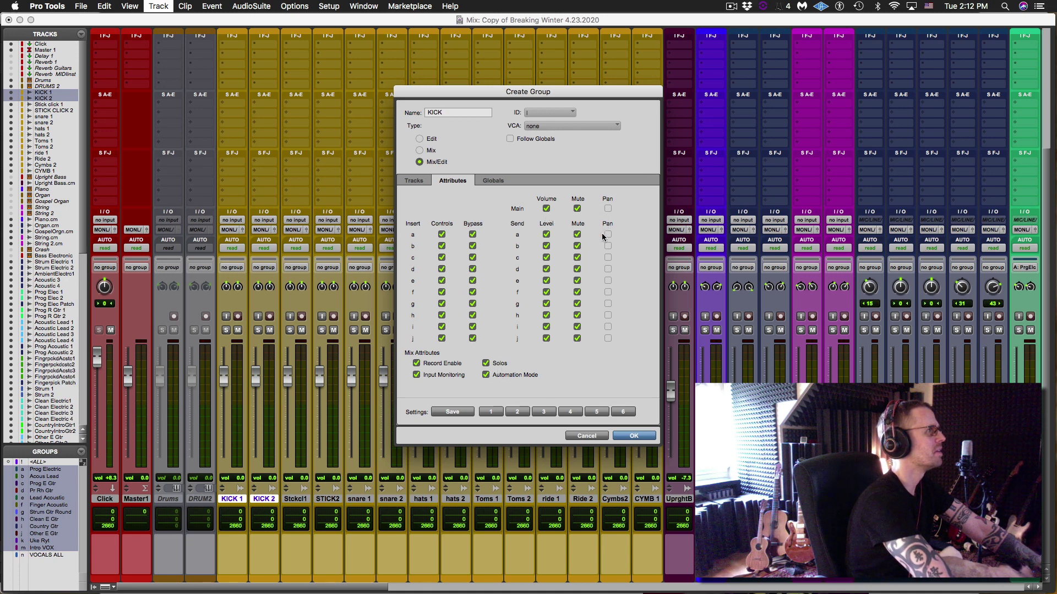
left_click(633, 437)
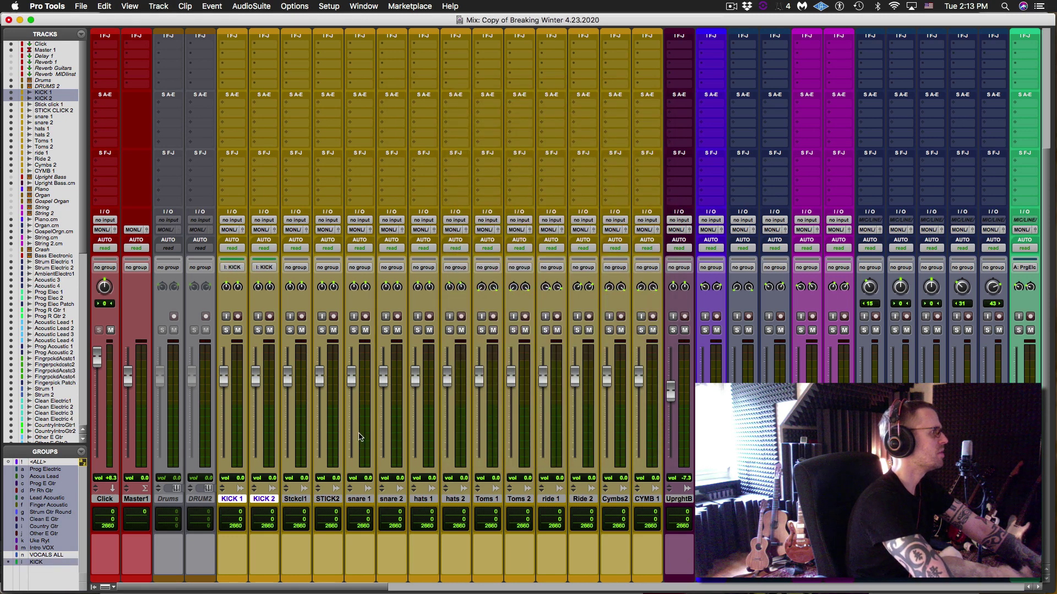
mouse_move(256, 378)
left_mouse_down()
mouse_move(253, 403)
mouse_move(257, 386)
left_mouse_up()
Step: Create the SIDE STICK group from the stick tracks and the SNAR group from the snares
left_click(295, 499)
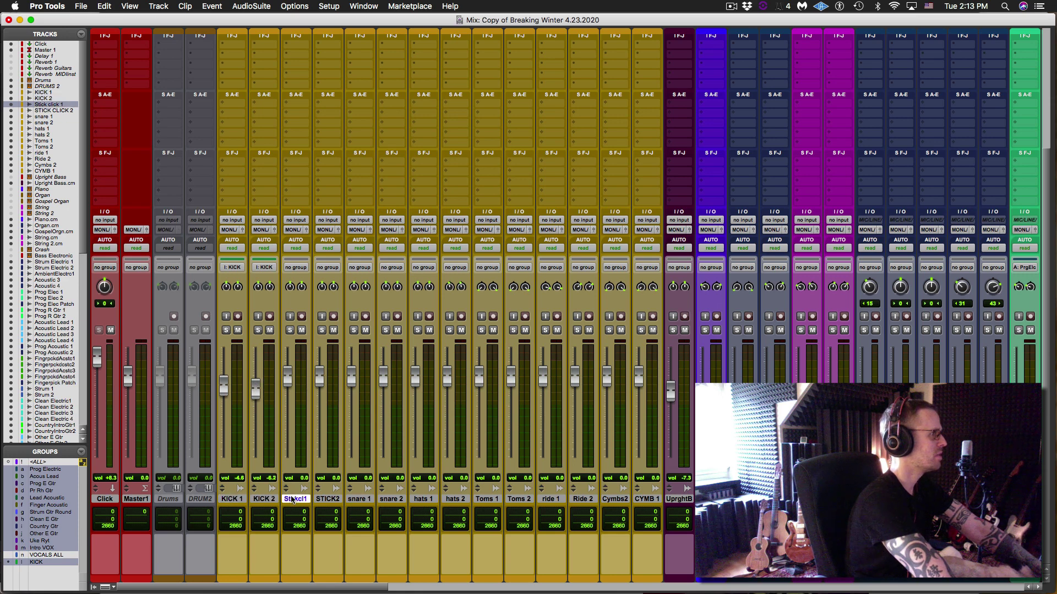
left_click(333, 500, "shift")
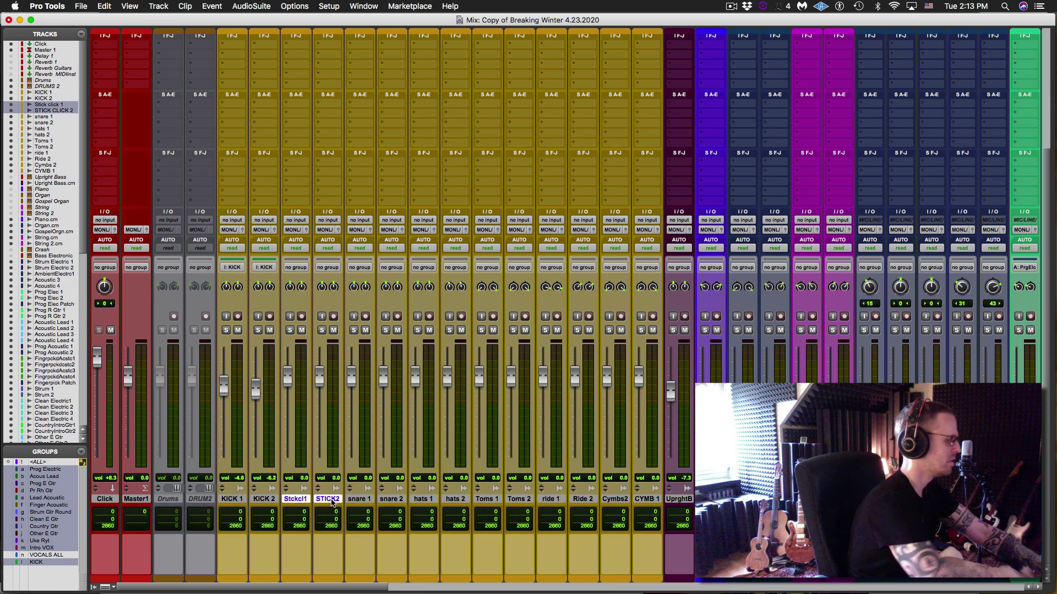
key("super+g")
type("STI")
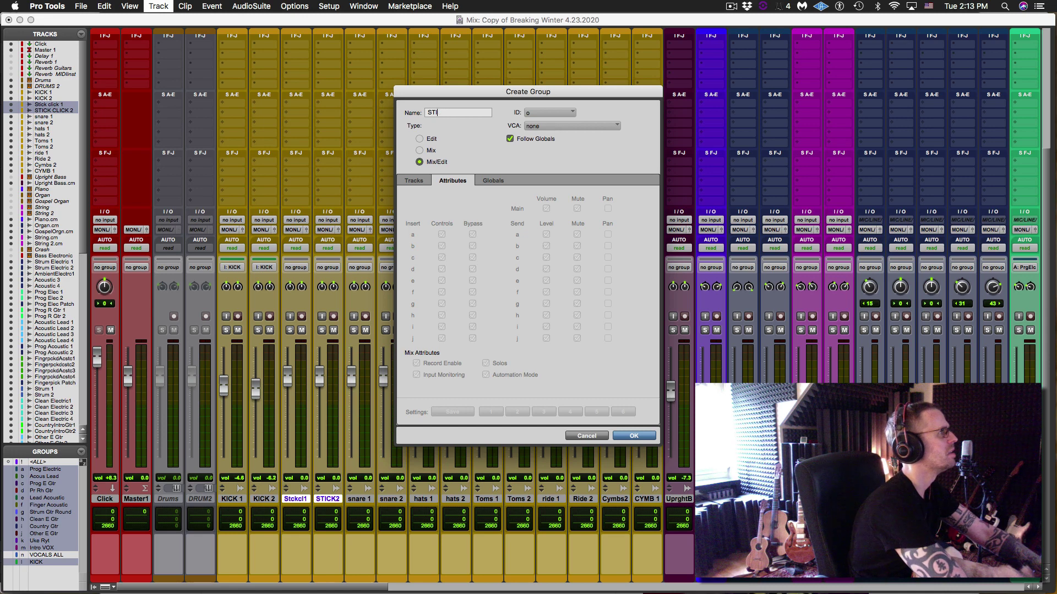
type(" SHO")
key("BackSpace")
key("BackSpace")
key("BackSpace")
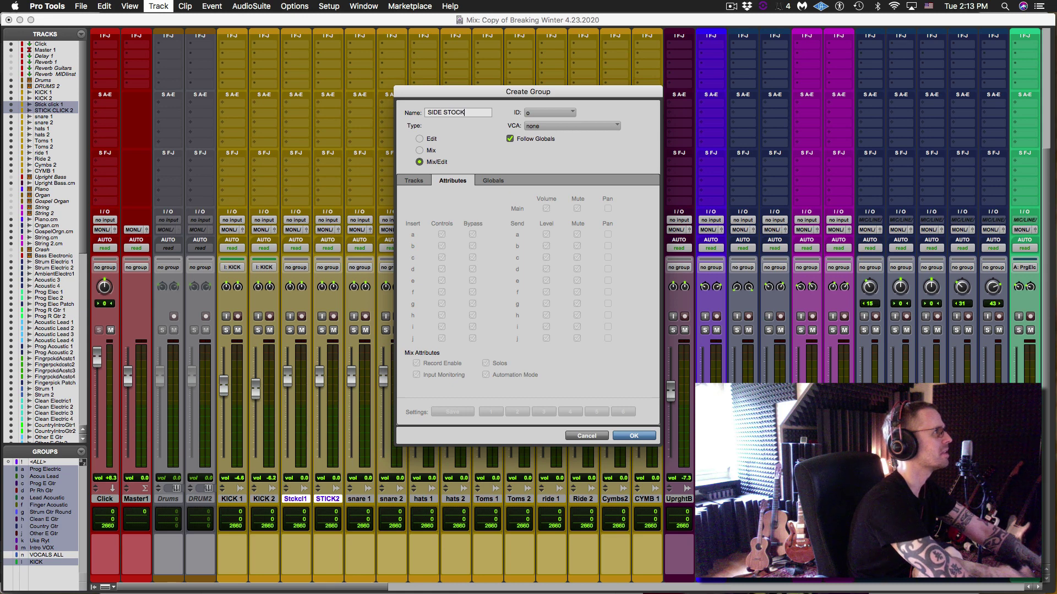
type("SIDE STICK")
key("Return")
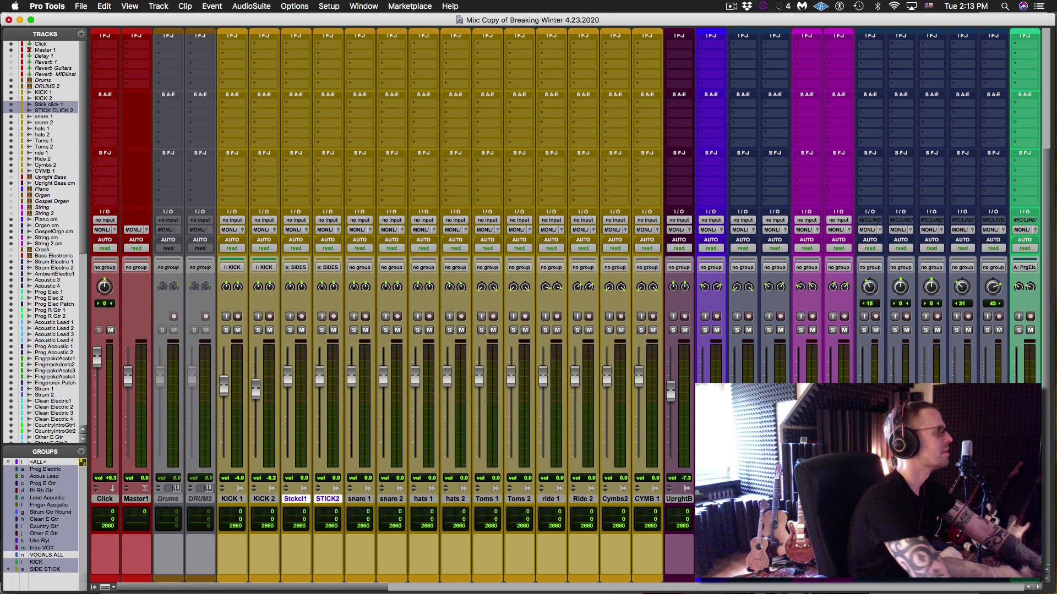
left_click(372, 501)
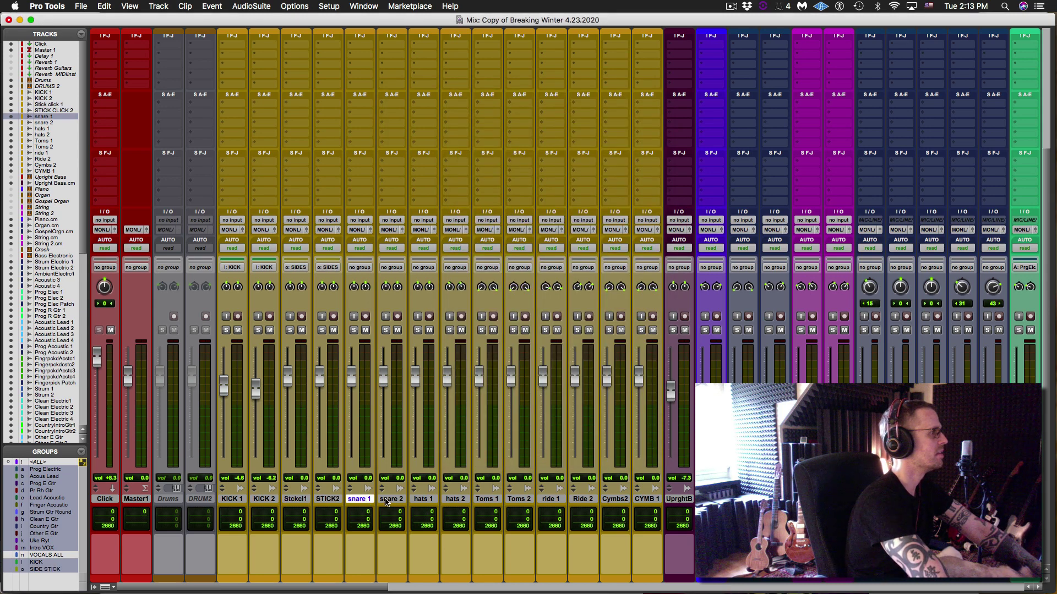
left_click(388, 501, "shift")
key("super+g")
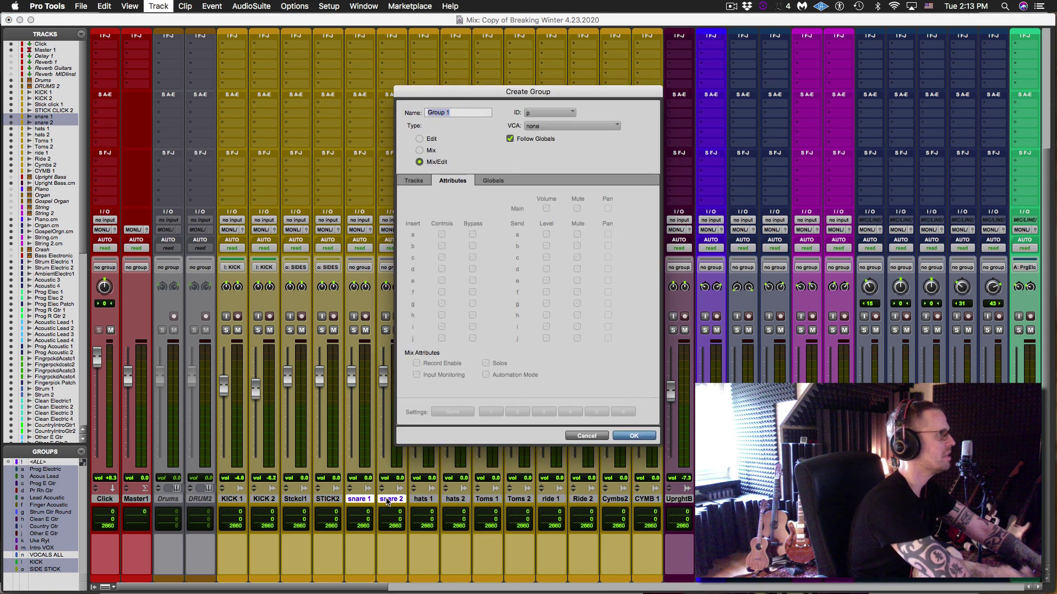
type("SNSARE")
key("BackSpace")
key("BackSpace")
type("ARE")
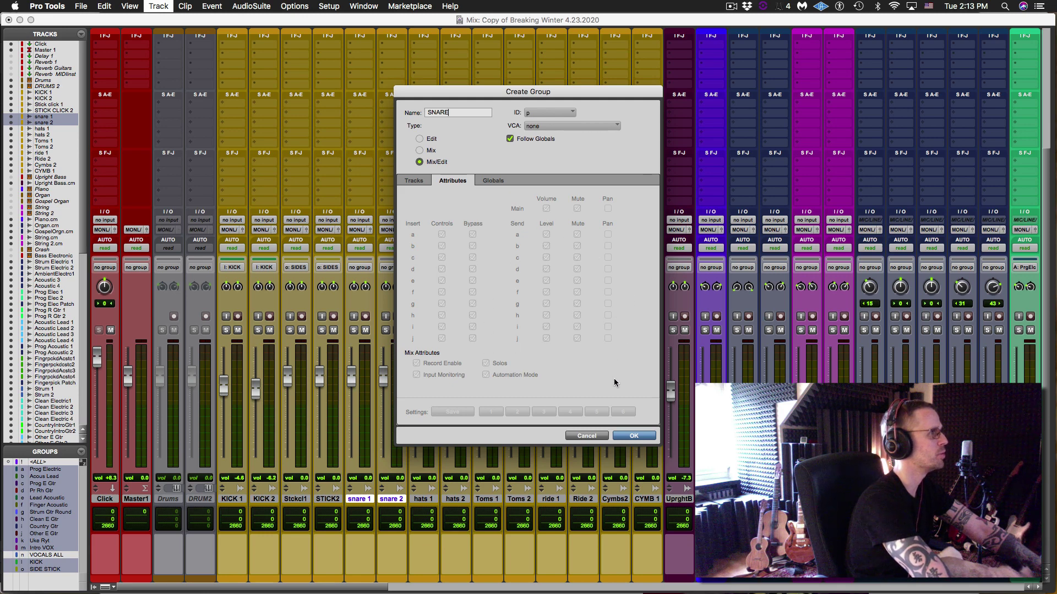
left_click(633, 435)
Step: Create HATS, TOMS and RIDES groups from their respective track pairs
left_click(423, 499)
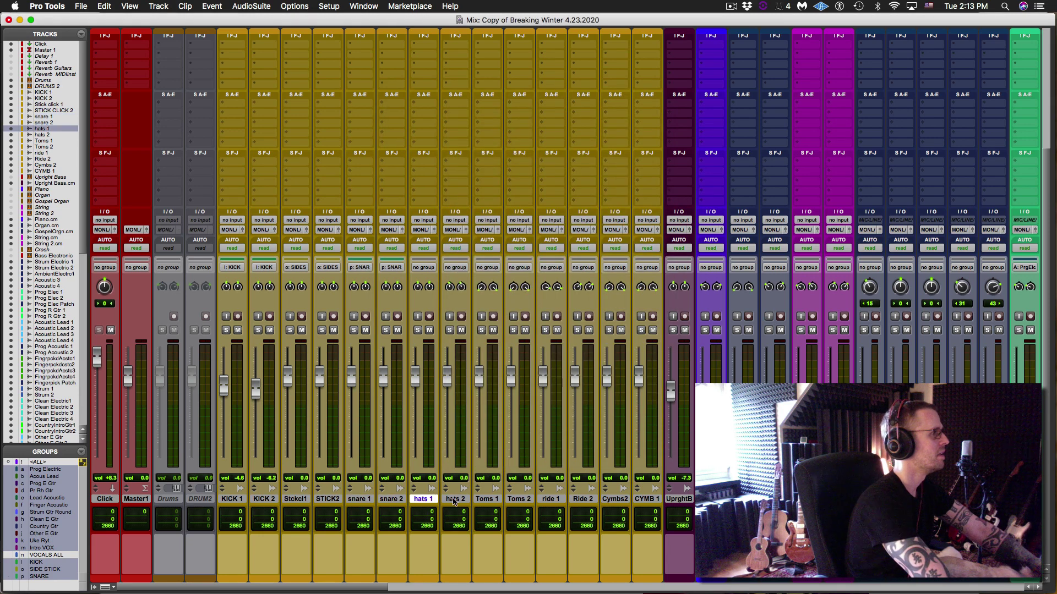
left_click(456, 499, "shift")
key("super+g")
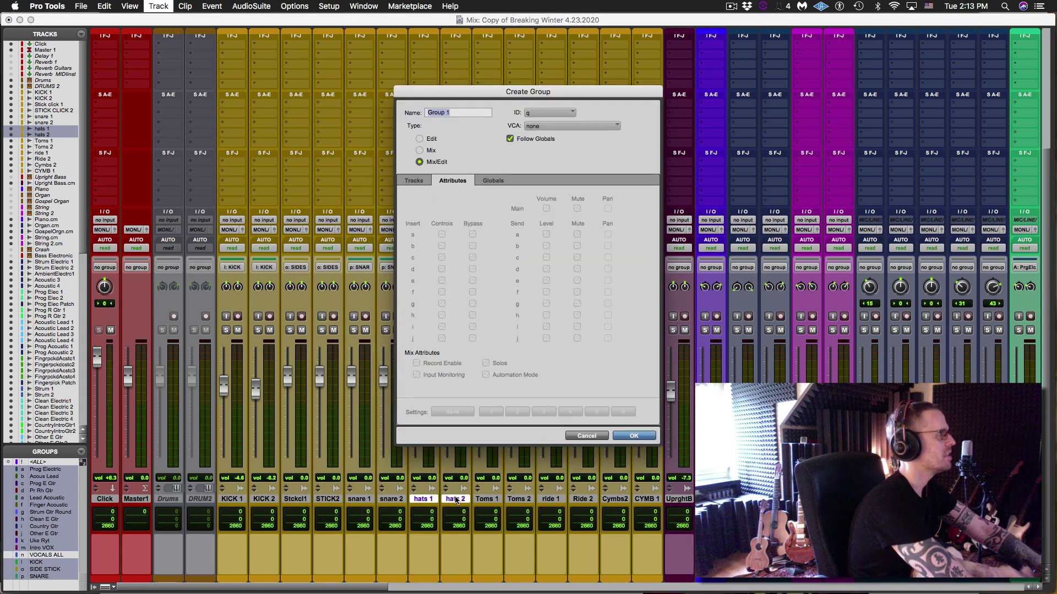
type("HATS")
key("Return")
left_click(499, 498)
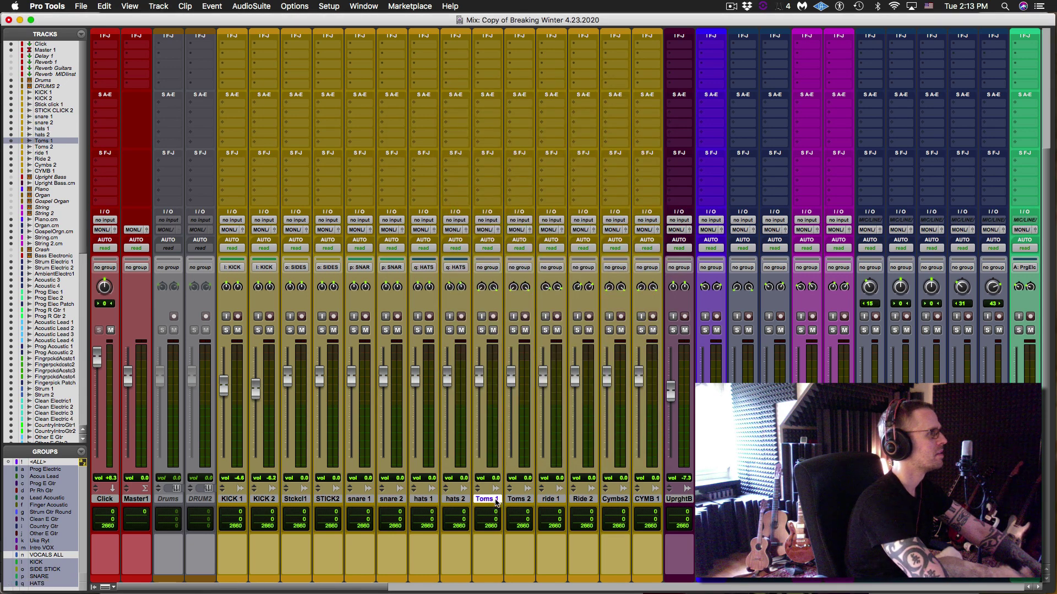
left_click(519, 501, "shift")
key("super+g")
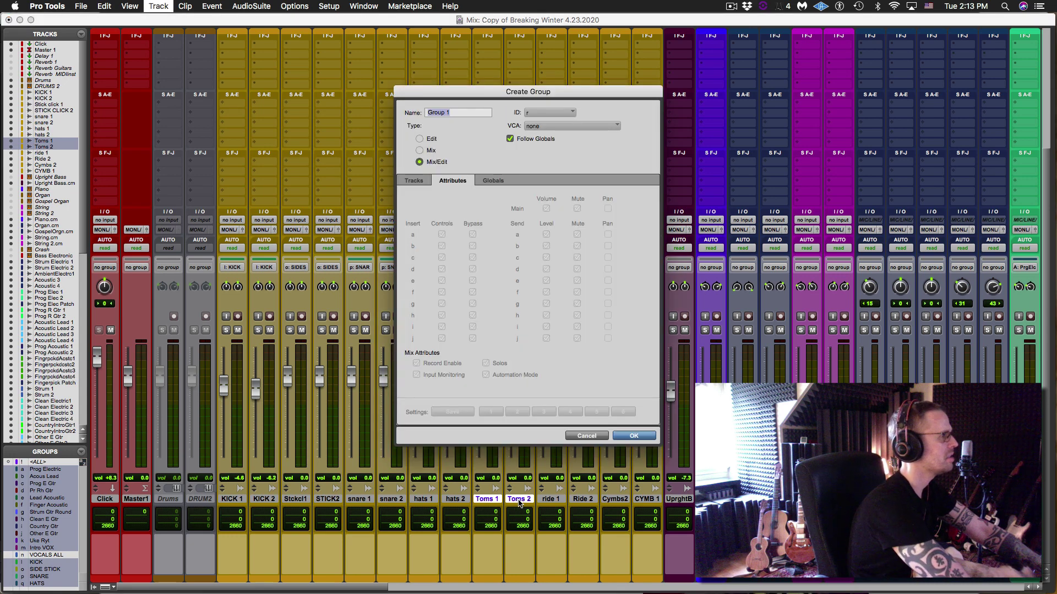
type("TOMS")
key("Return")
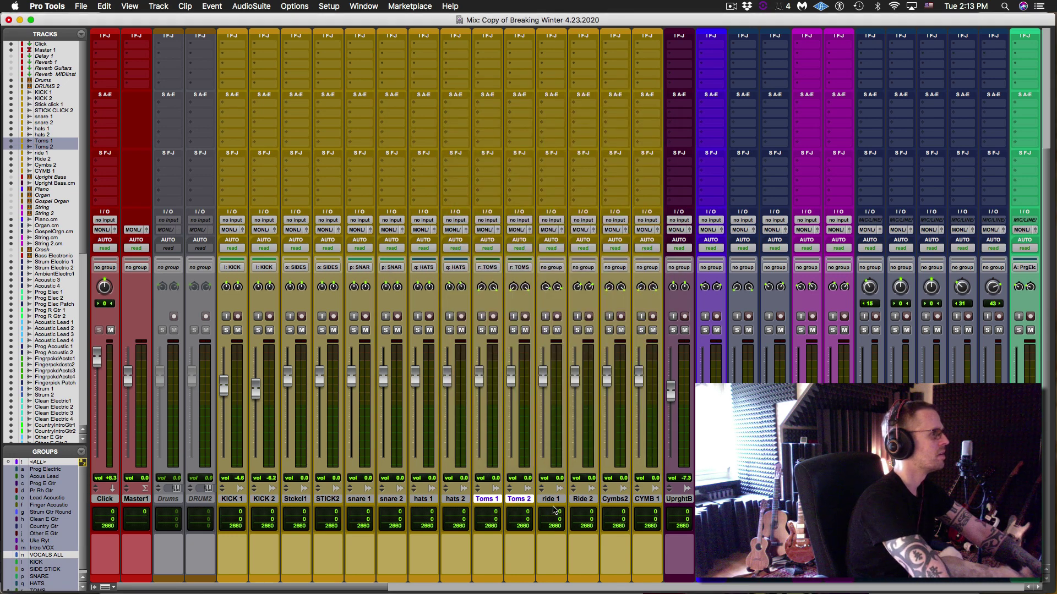
left_click(550, 501)
left_click(575, 500, "shift")
key("super+g")
type("RIDES")
key("Return")
Step: Group Cymbs2 and CYMB 1 into a new group named CYMB
left_click(615, 499)
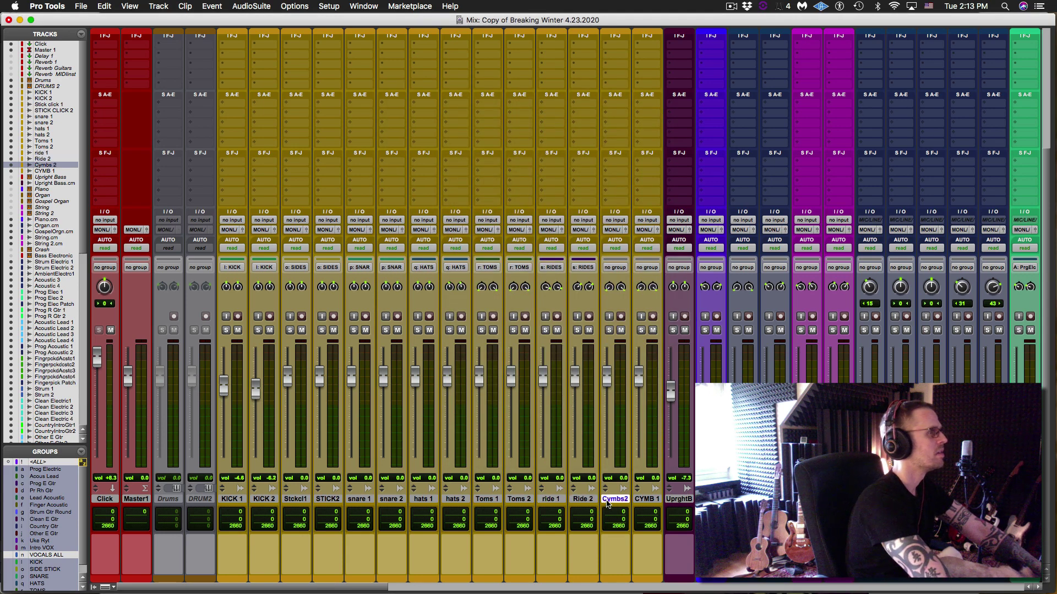
left_click(647, 499, "shift")
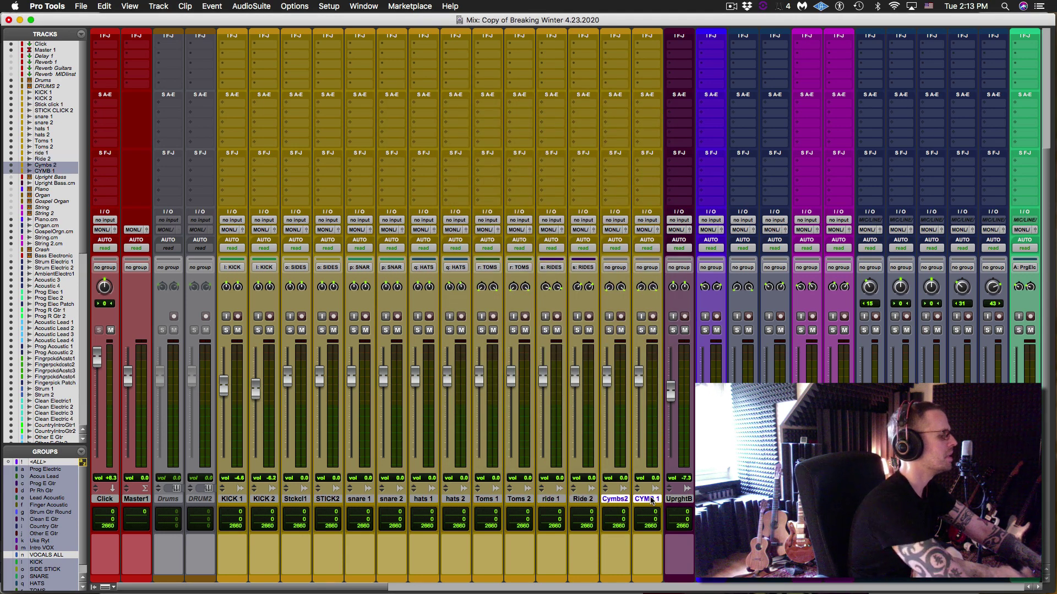
key("super+g")
type("CYMBL")
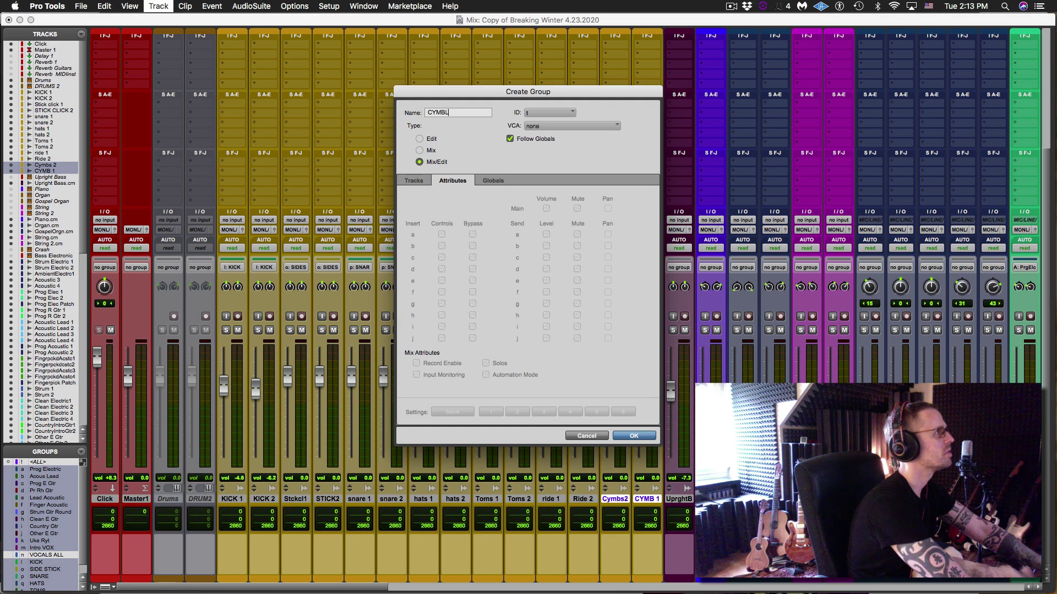
key("BackSpace")
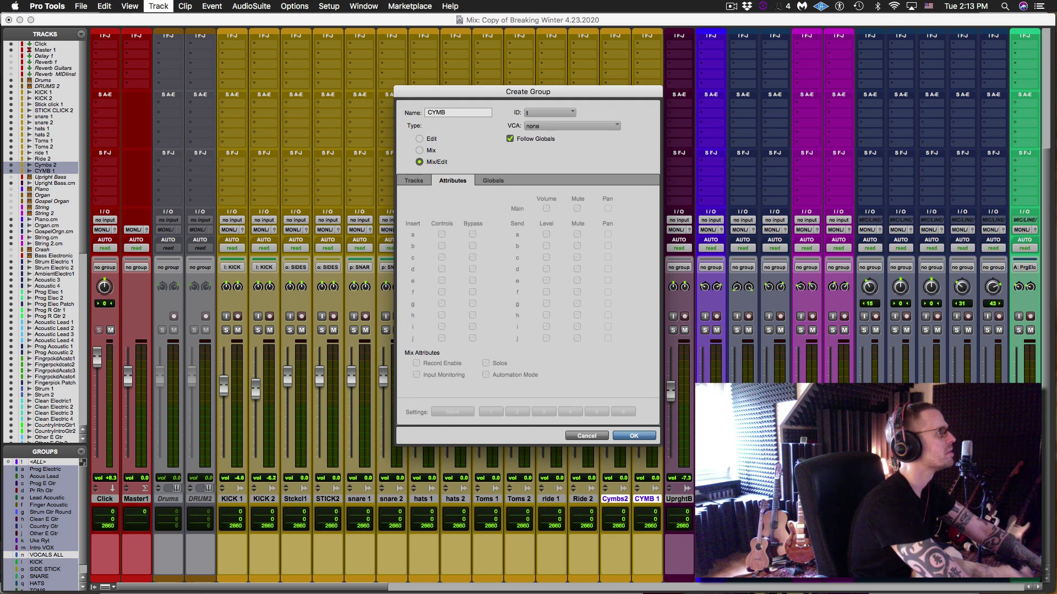
key("Return")
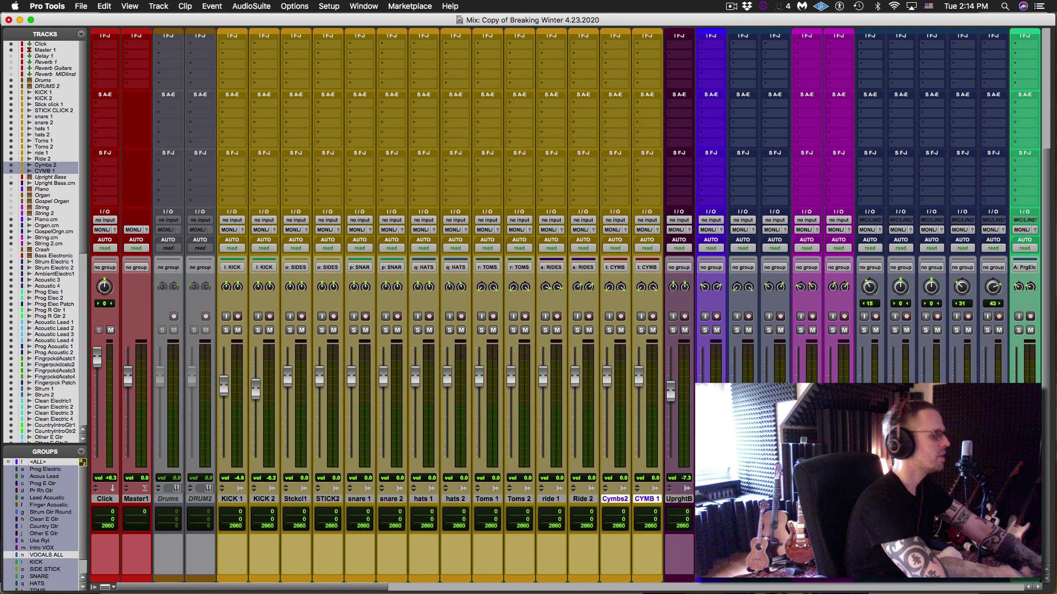
key("super+shift+n")
Step: Add a stereo Aux Input track, name it DRUM PAR and colour it yellow
key("super+Right")
key("super+Down")
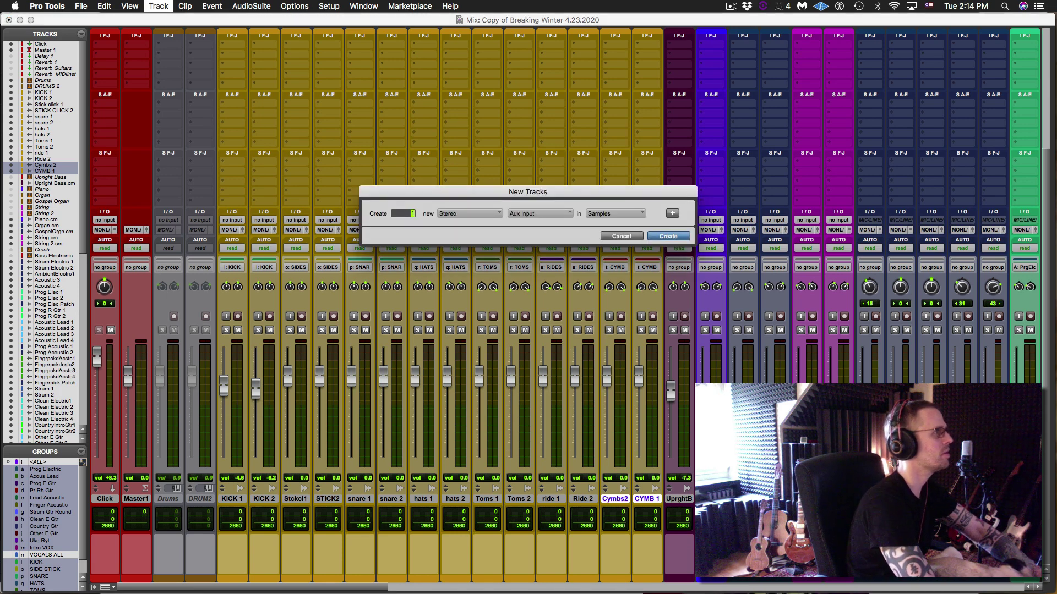
key("Return")
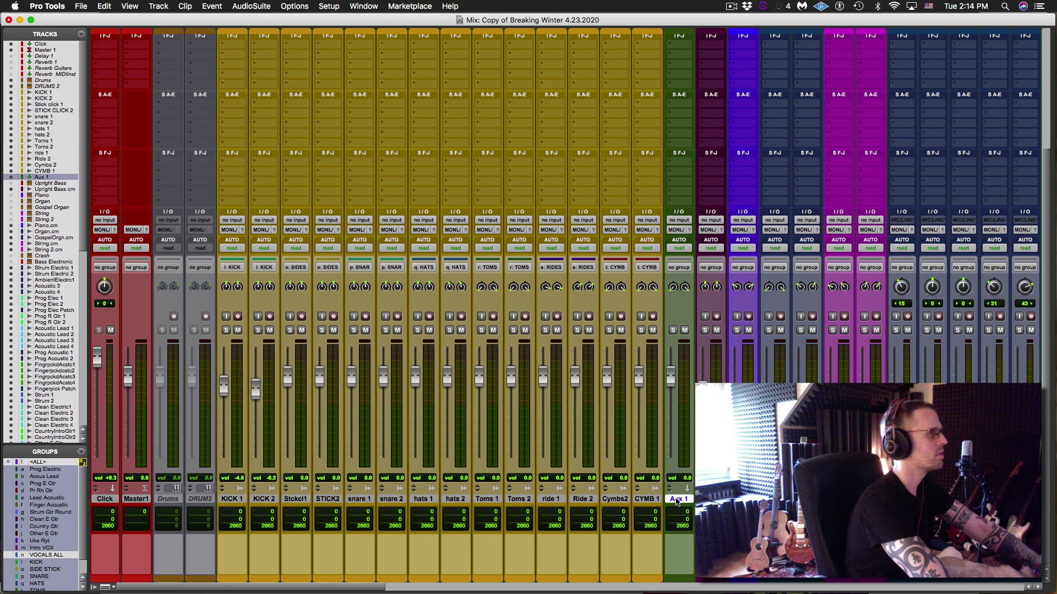
double_click(677, 499)
type("DRUM")
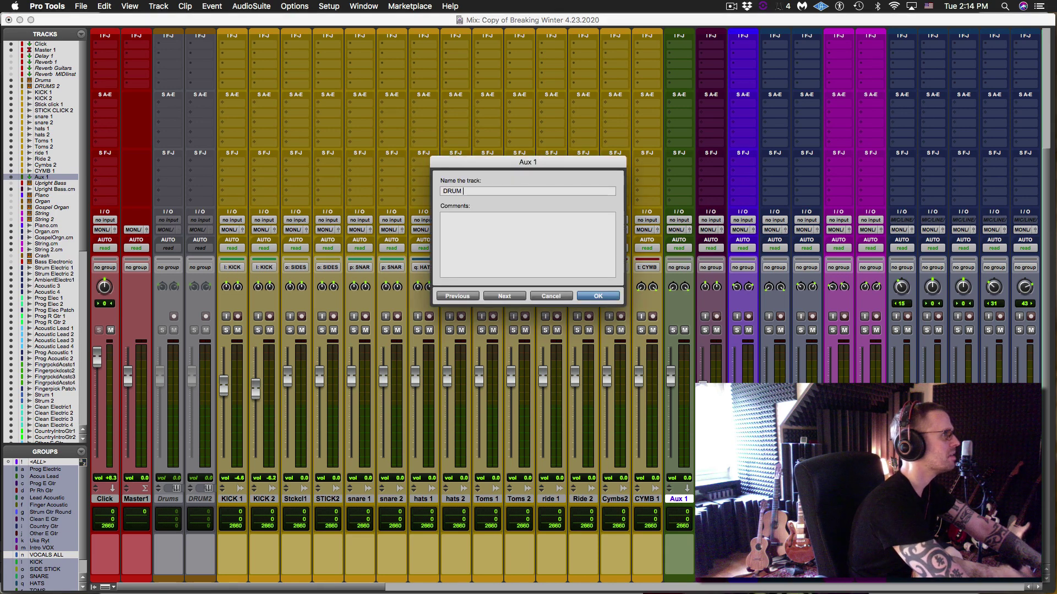
type(" PAR")
key("Return")
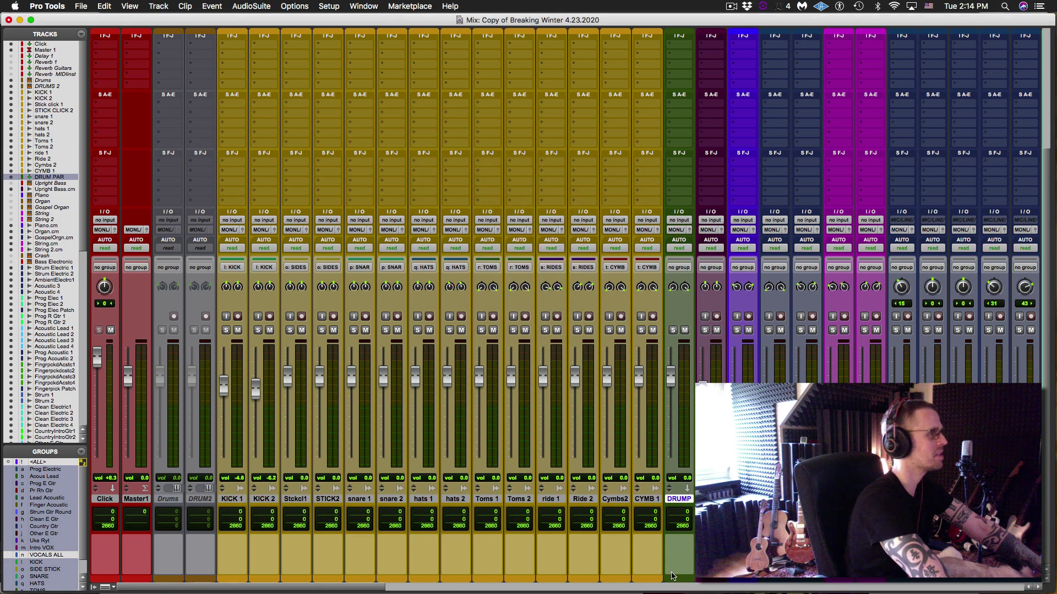
double_click(673, 579)
left_click(542, 467)
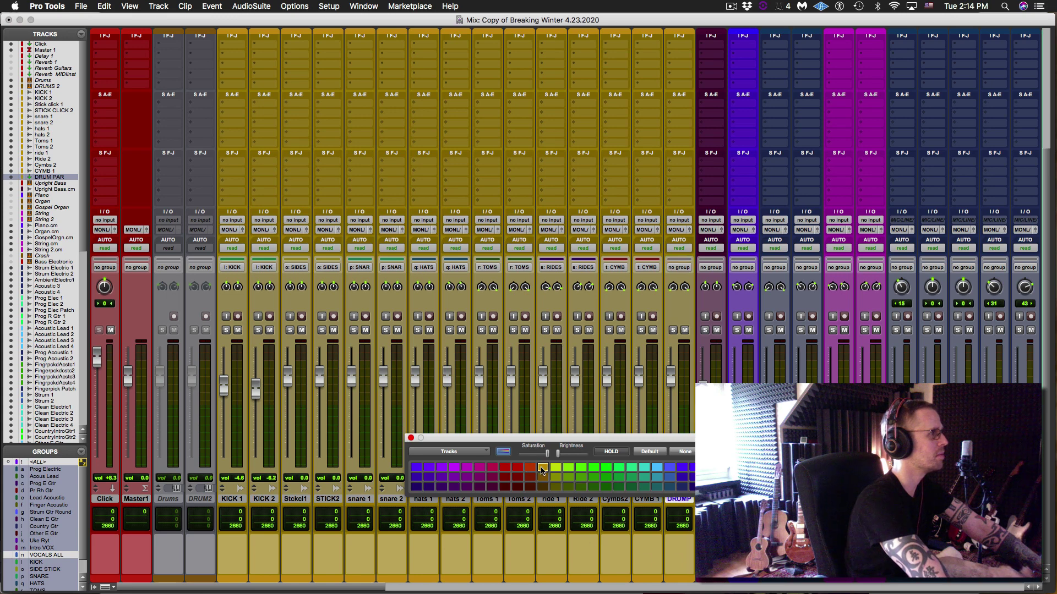
left_click(410, 438)
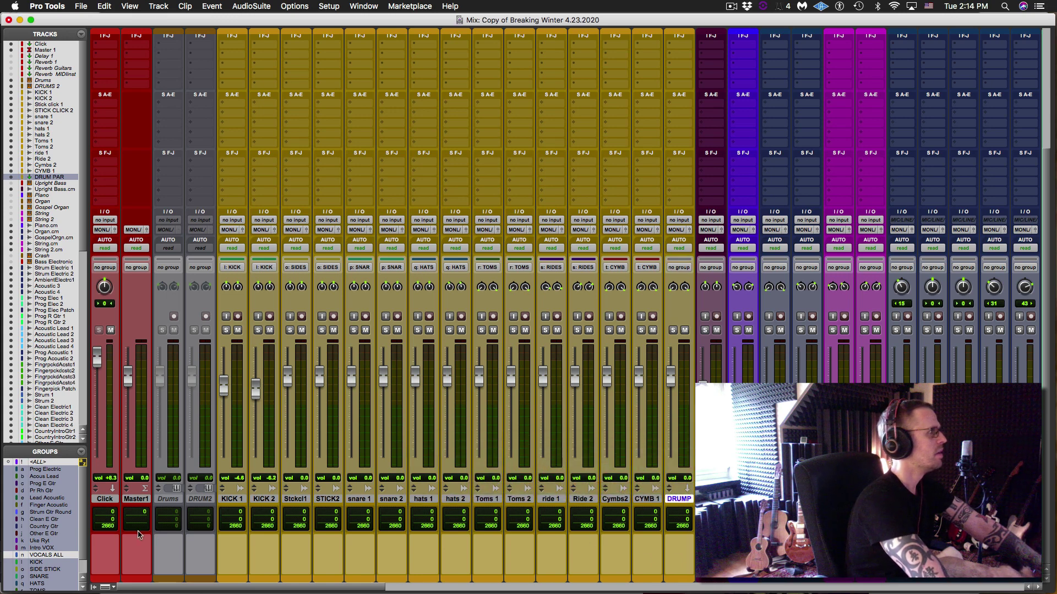
Step: Group KICK 1 through DRUM PAR as a new group called DRUMS ALL
left_click(228, 498)
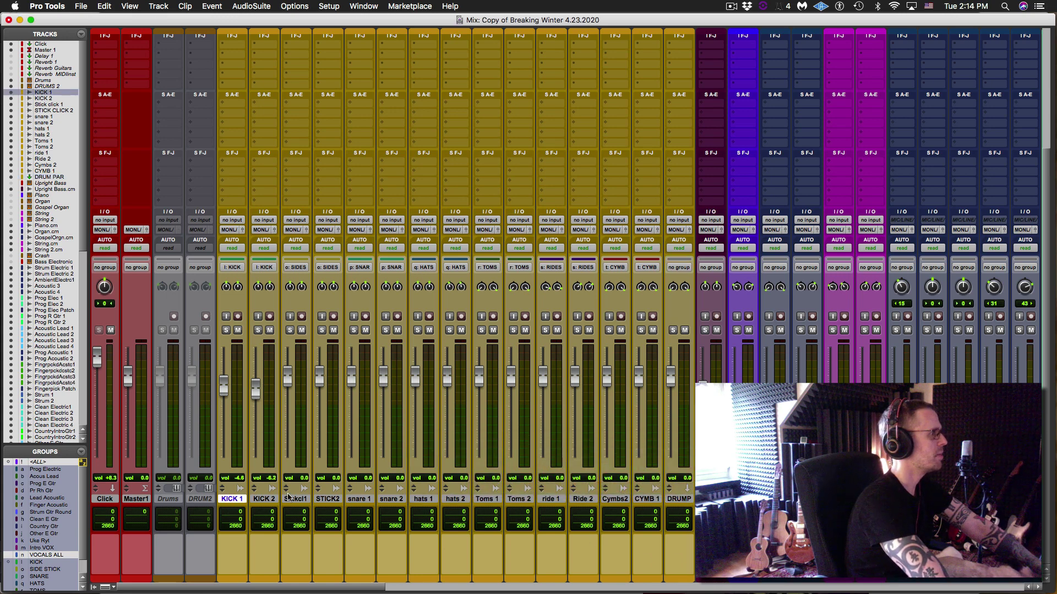
left_click(674, 499, "shift")
key("super+g")
type("DRUMS ALL")
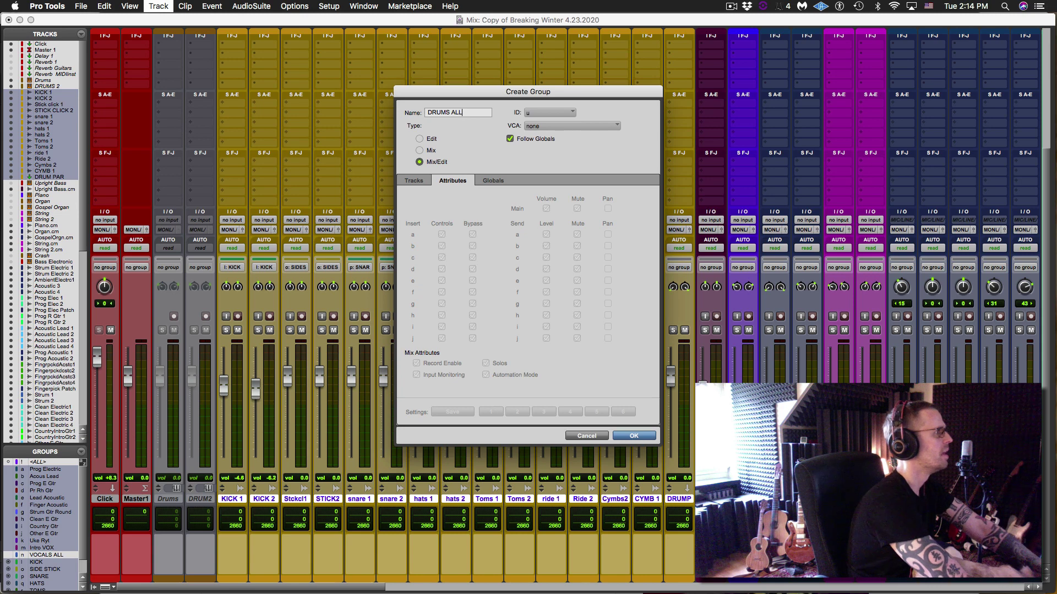
key("Return")
scroll(30, 550, "down", 2)
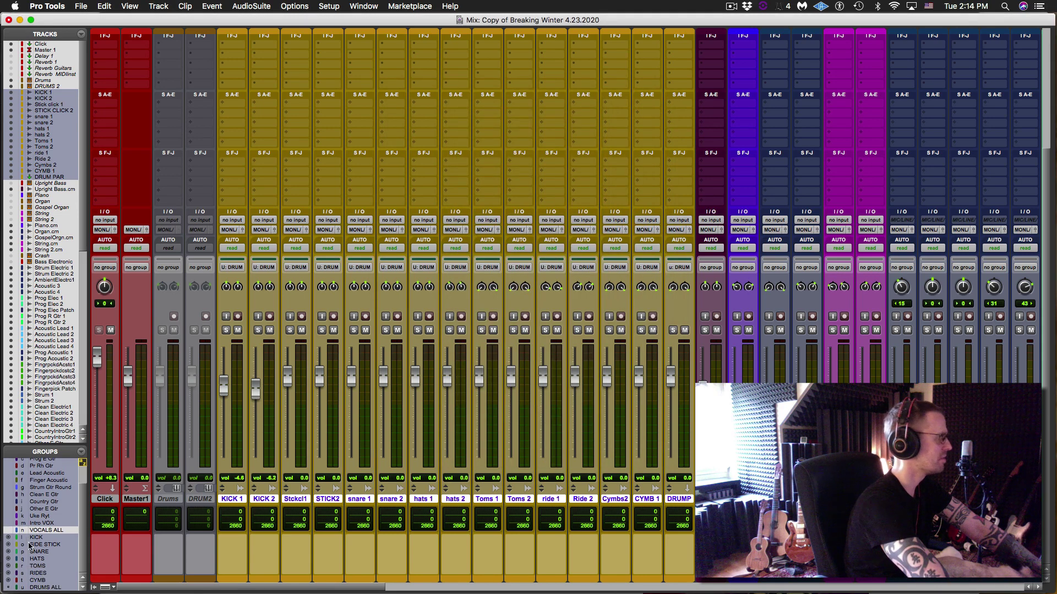
Step: Disable the DRUMS ALL group, then add a VCA Master named DRUMS ALL after DRUM2
left_click(44, 588)
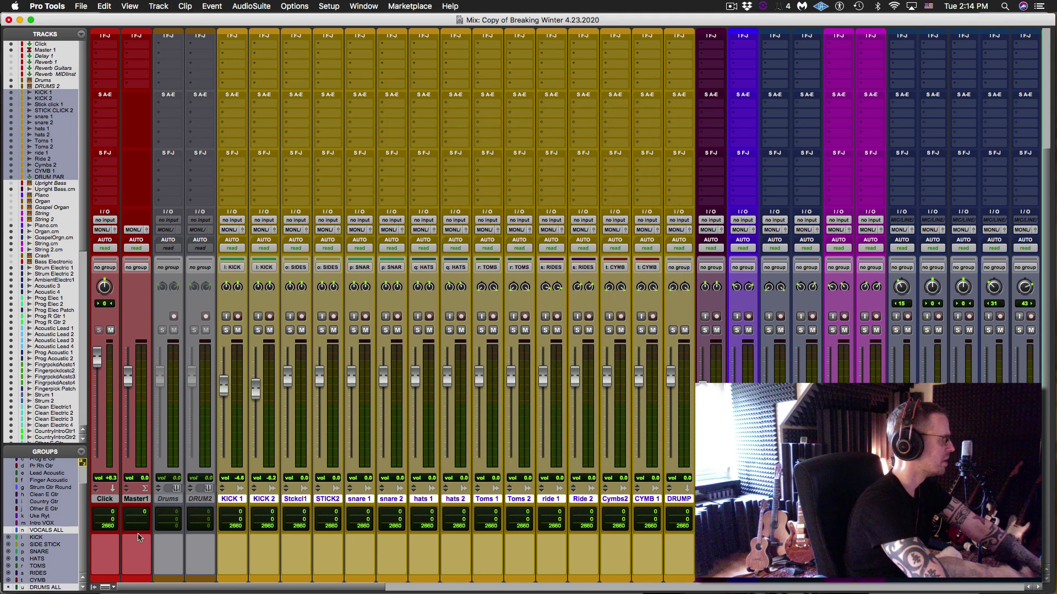
left_click(208, 499)
key("super+shift+n")
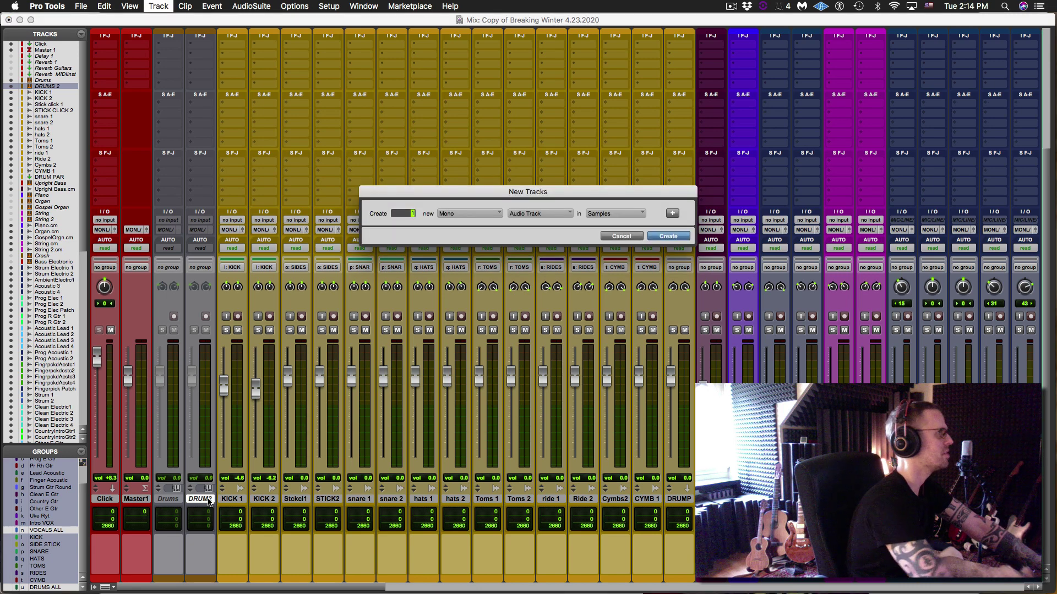
key("super+Down")
key("super+Down")
key("super+Down")
key("super+Down")
key("super+Down")
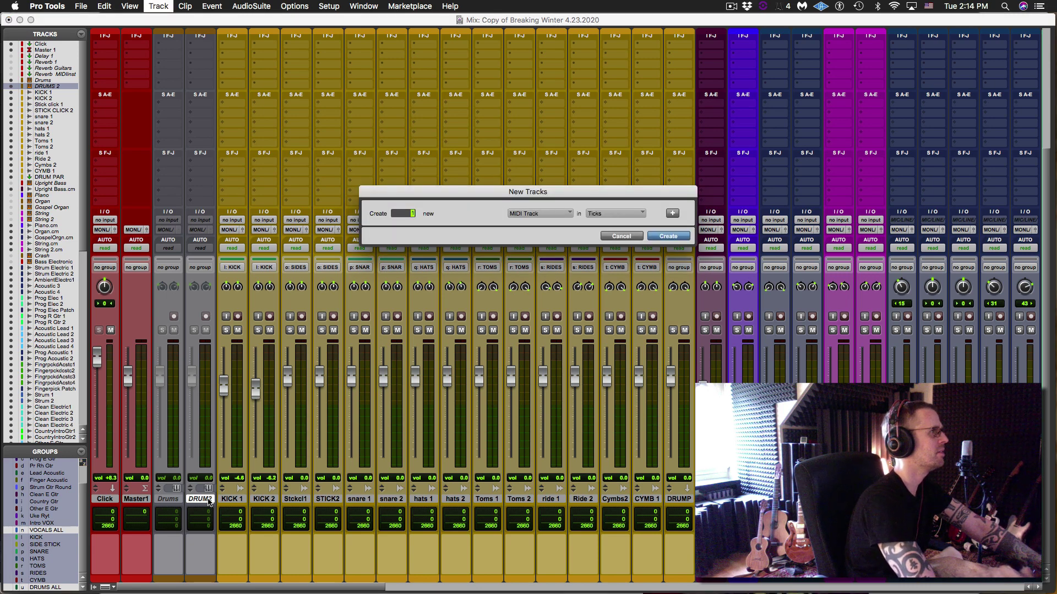
key("super+Down")
key("super+Down")
key("super+Down")
key("super+Down")
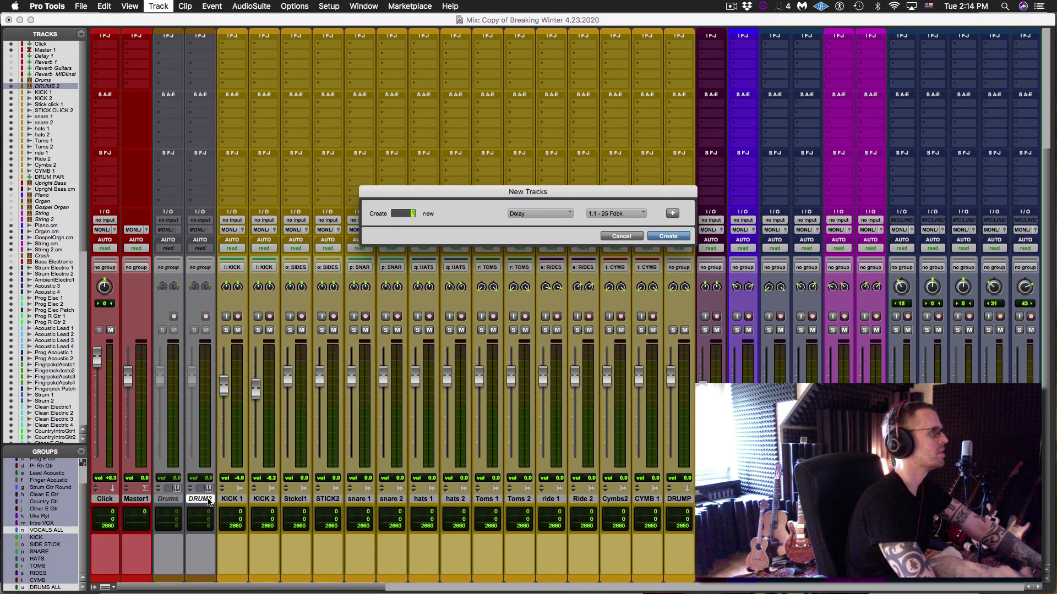
key("super+Down")
key("super+Down")
key("super+Down")
key("super+Down")
key("super+Down")
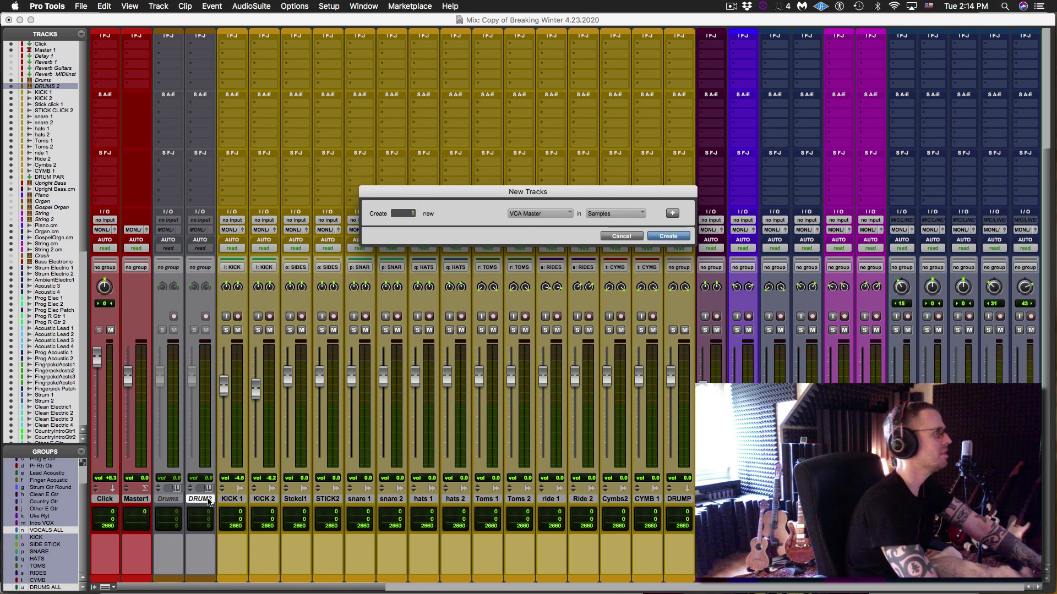
key("Return")
double_click(228, 498)
type("DRUMS")
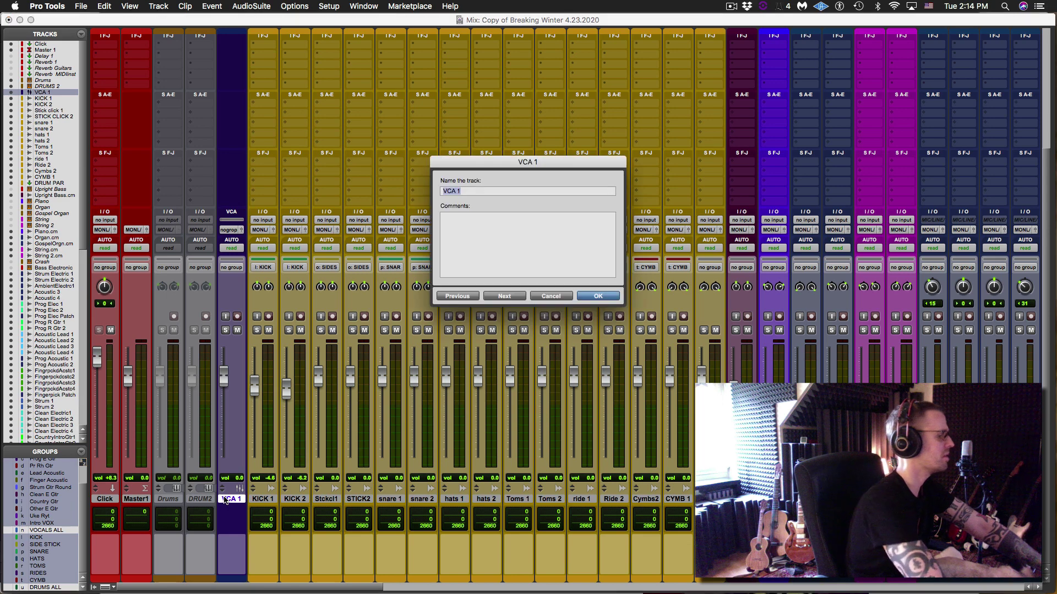
type(" ALL")
key("Return")
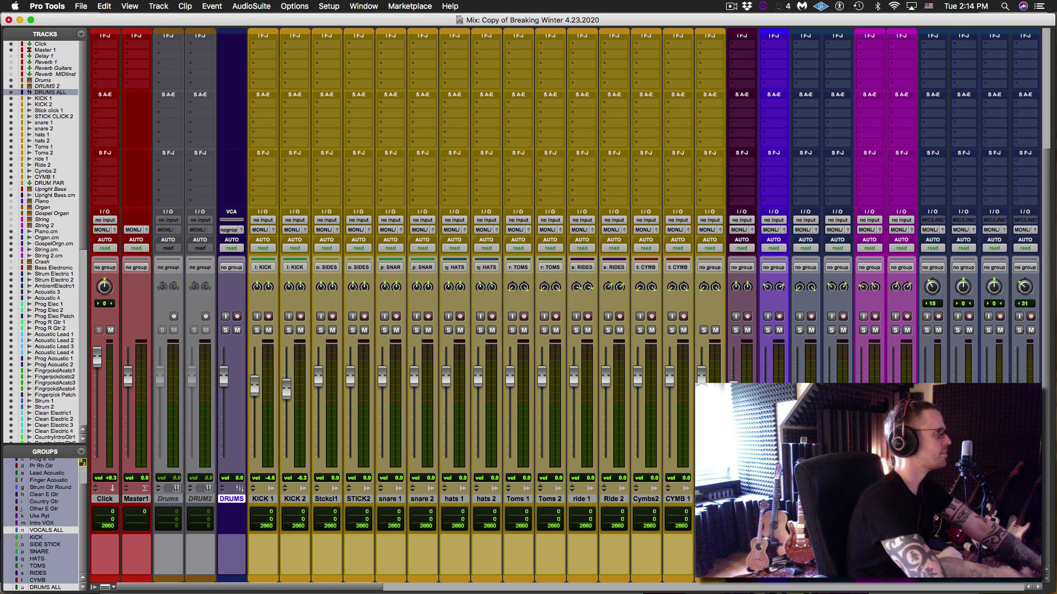
Step: Assign the VCA to group u - DRUMS ALL, colour it orange, and leave the Mix window
left_click(231, 230)
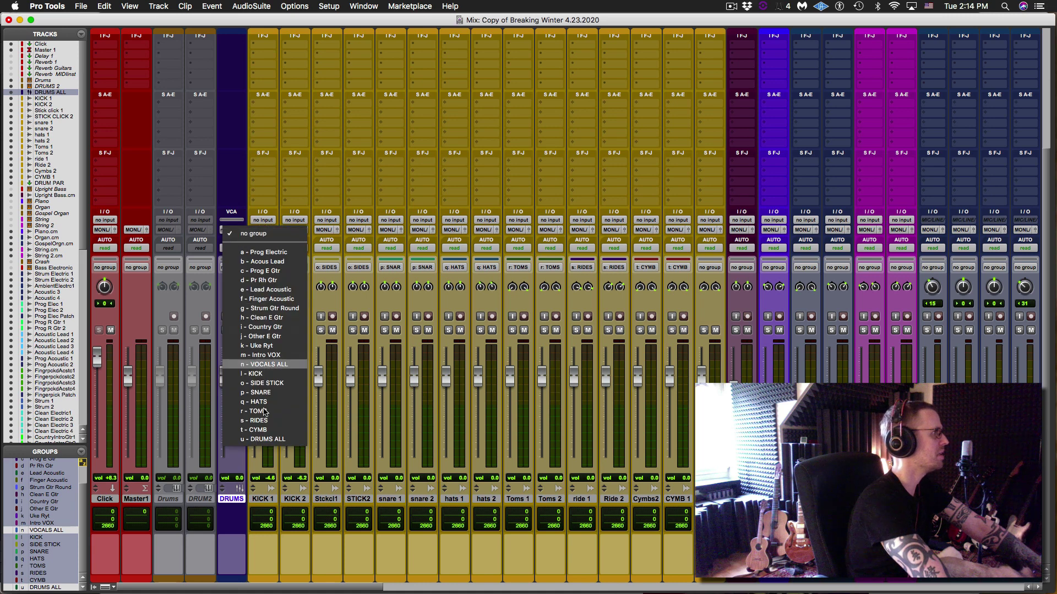
left_click(259, 440)
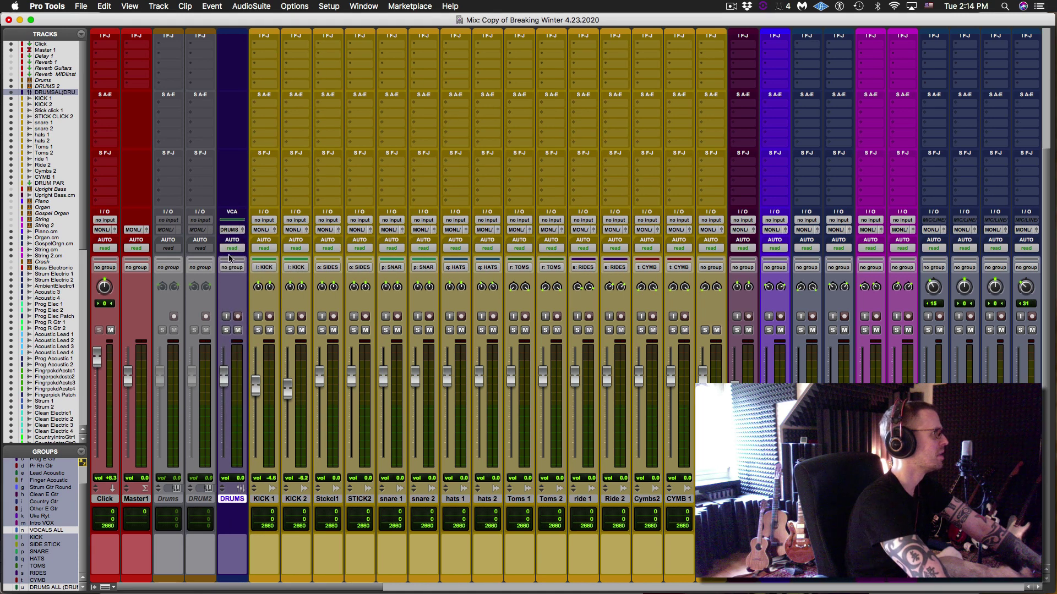
double_click(238, 581)
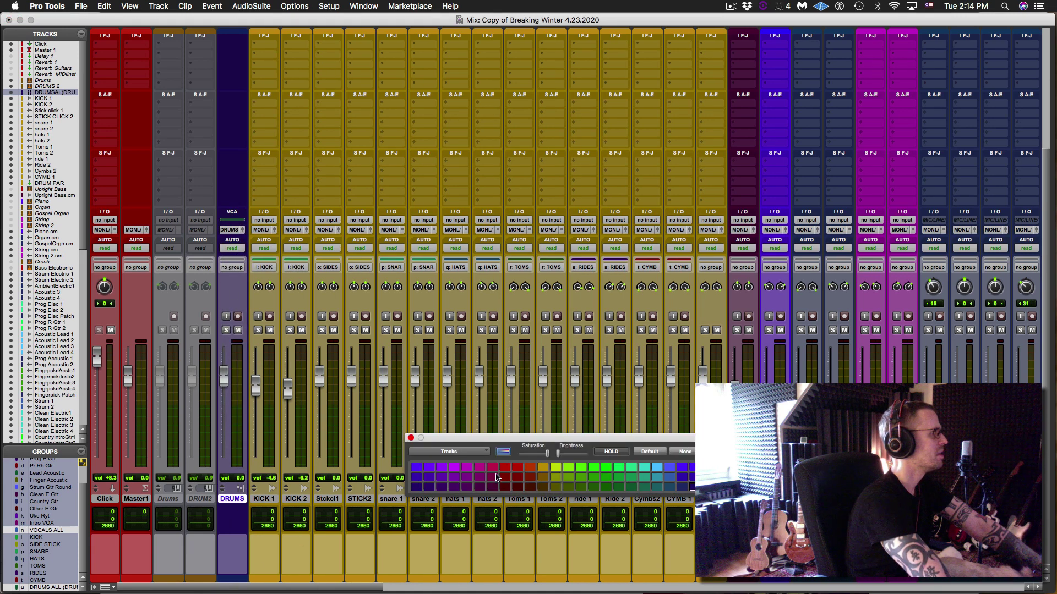
left_click(530, 468)
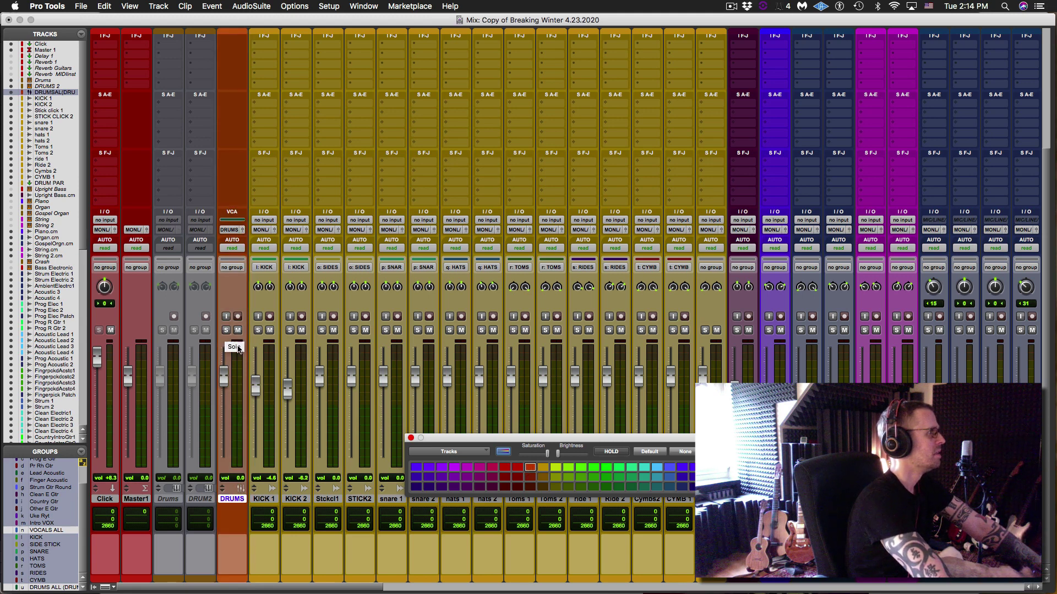
key("super+w")
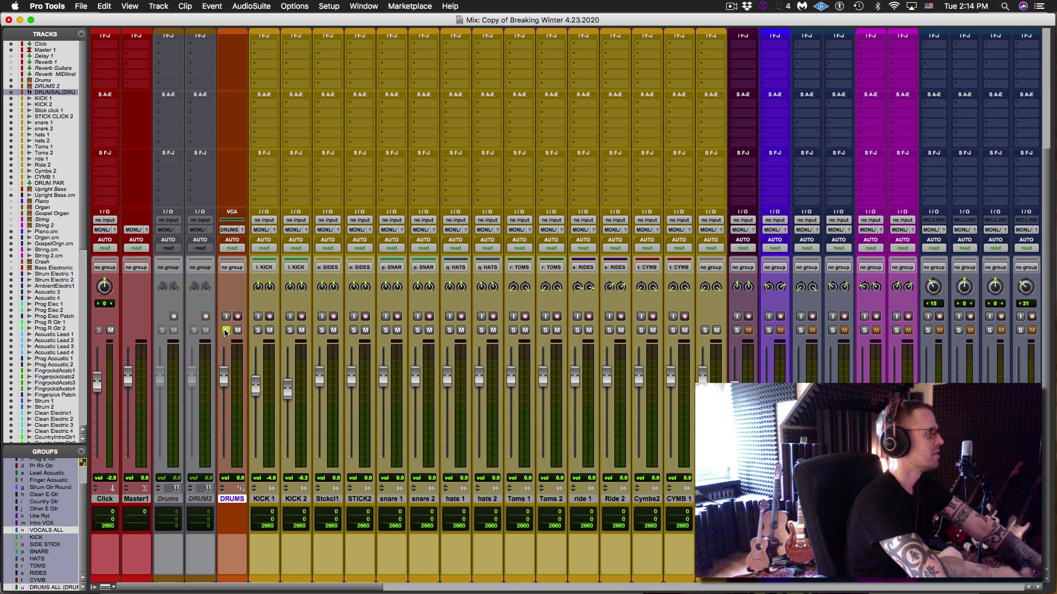
key("ctrl+equal")
Step: Set the playhead at 2:20.594 on KICK 1 and KICK 2, then play back in the Mix window
key("super+equal")
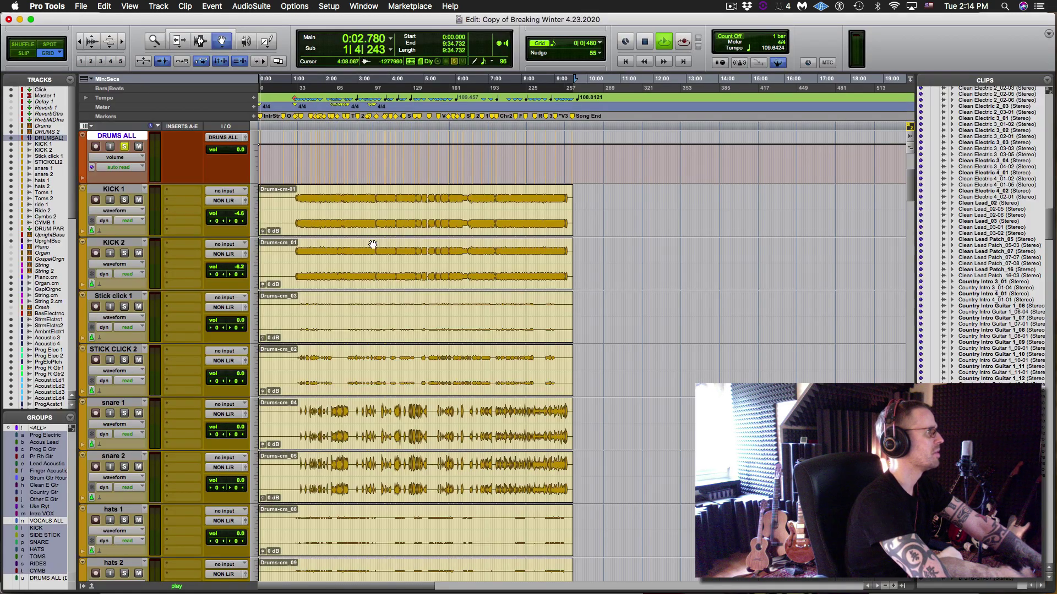
key("F7")
left_click(335, 243)
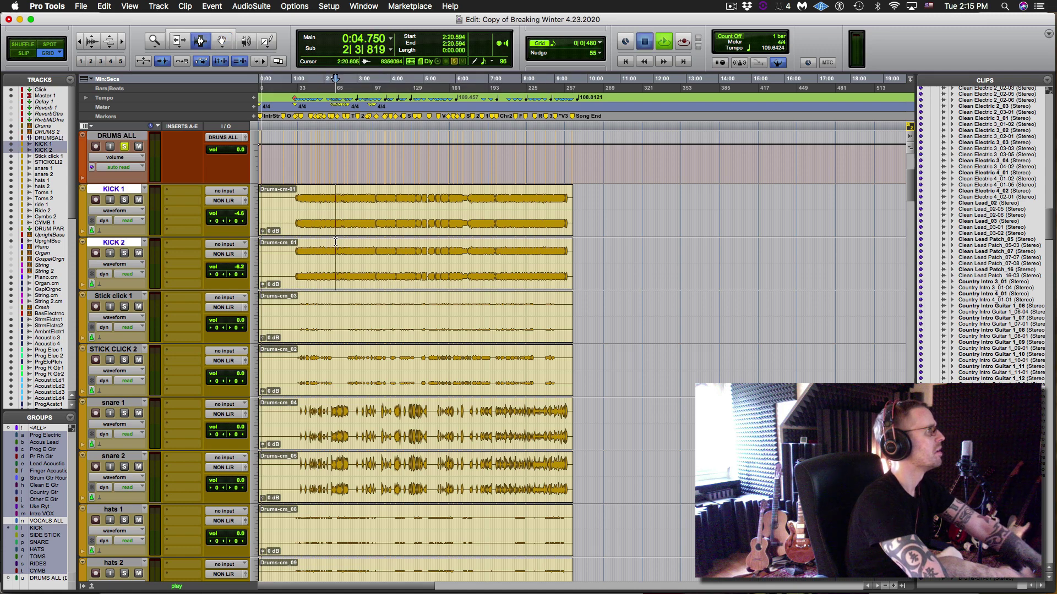
key("space")
key("ctrl+equal")
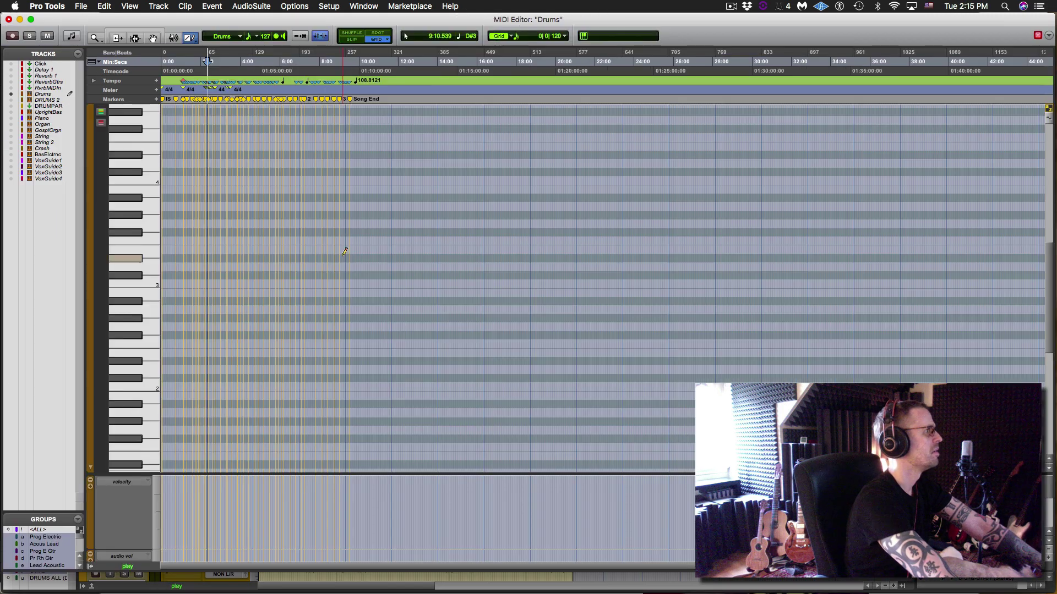
key("space")
key("super+equal")
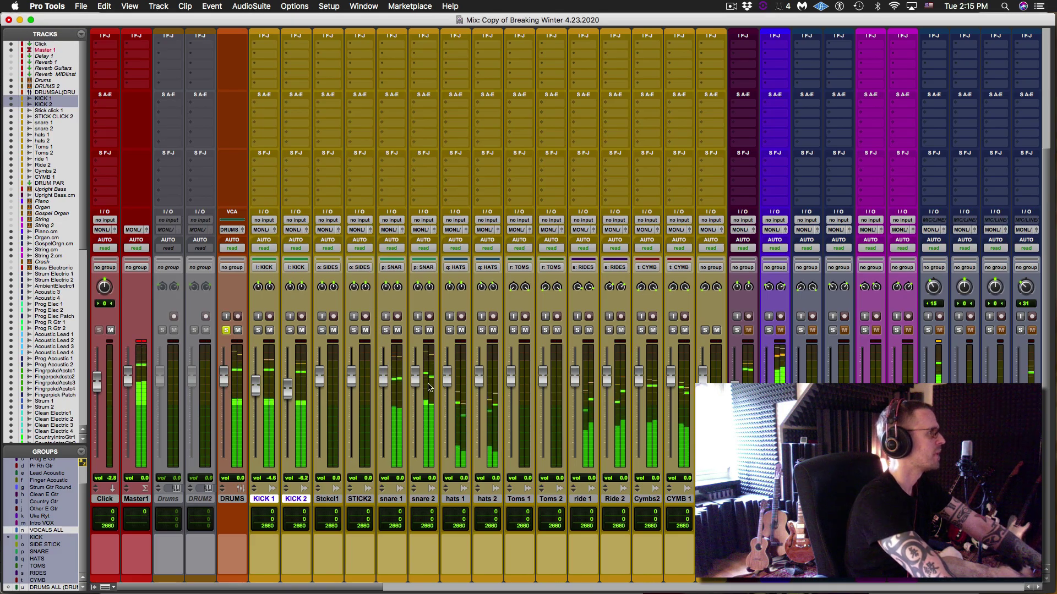